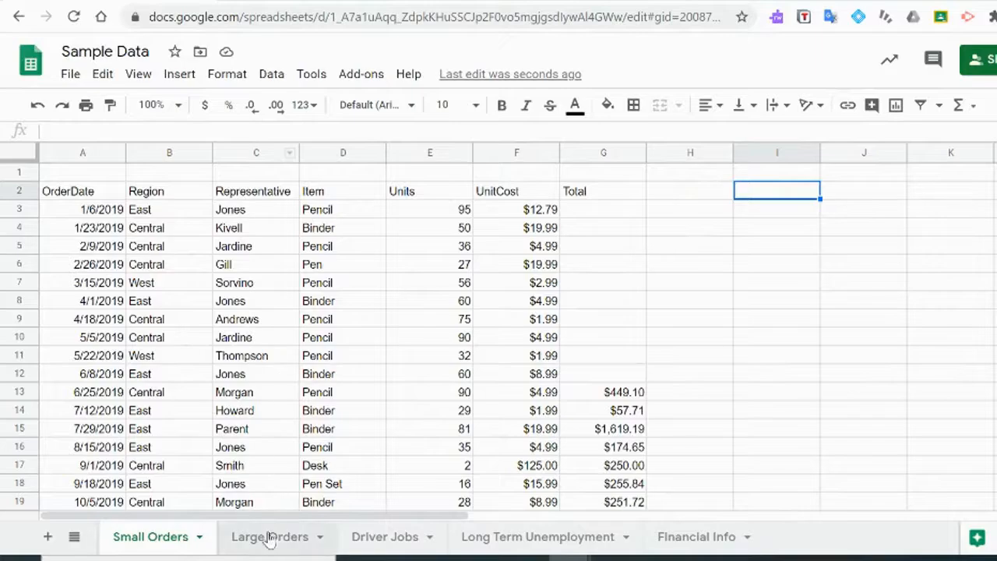
Look through the Large Orders, Driver Jobs and Long Term Unemployment sheets, and return to the Small Orders sheet
left_click(274, 536)
left_click(371, 541)
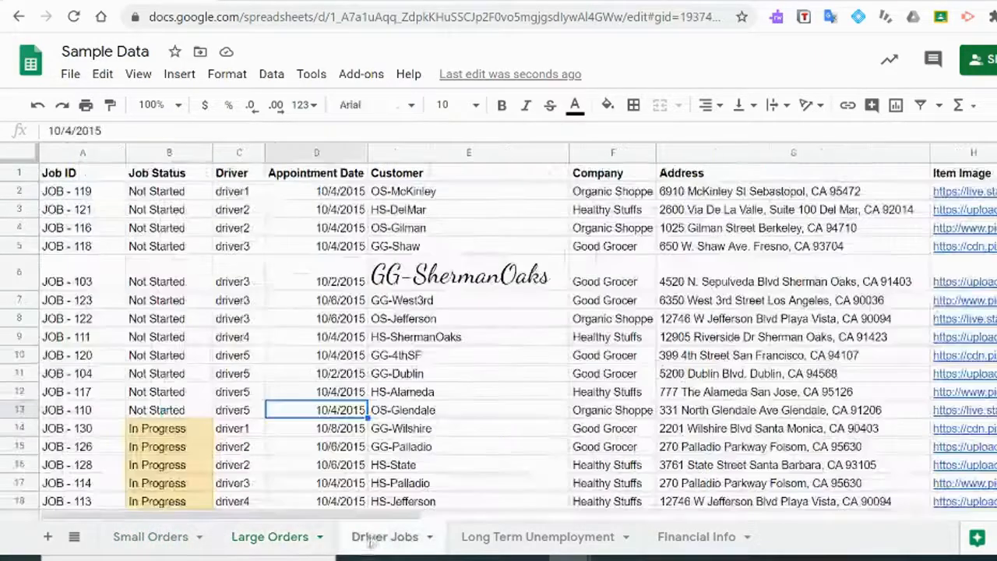
left_click(500, 538)
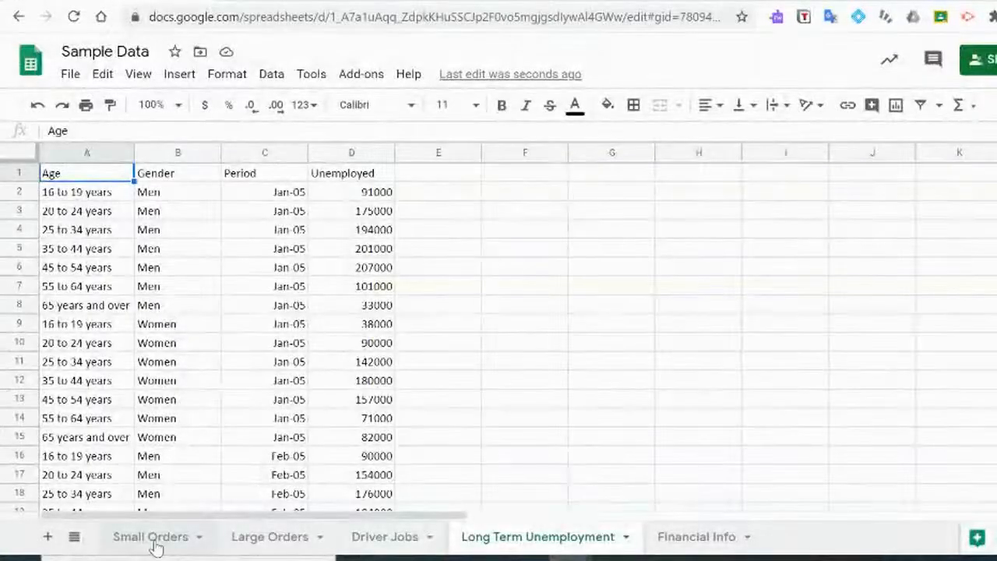
left_click(153, 540)
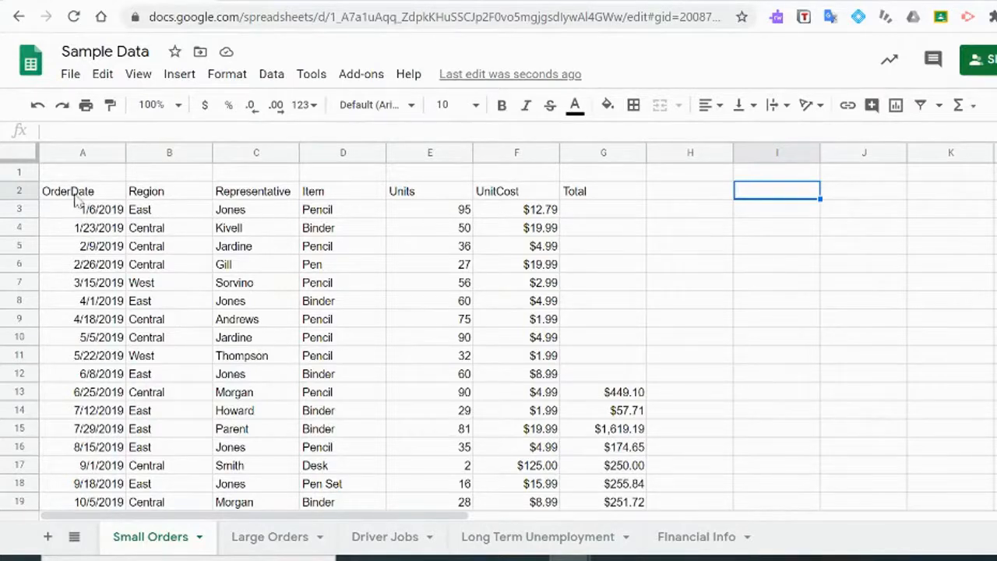
Make the header row from OrderDate to Total (A2:G2) bold and center-aligned
left_click_drag(77, 199, 600, 200)
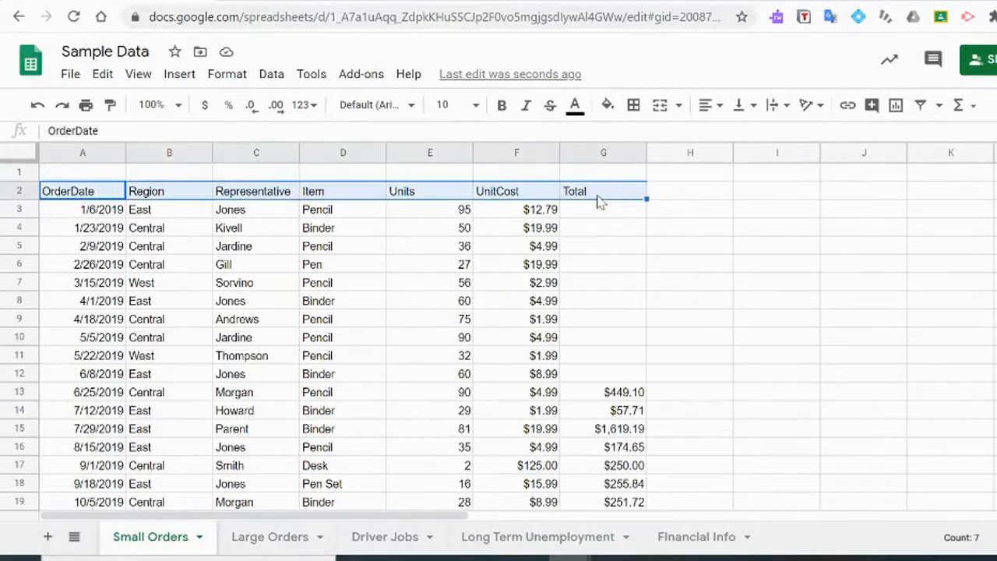
left_click(503, 107)
left_click(709, 109)
left_click(728, 134)
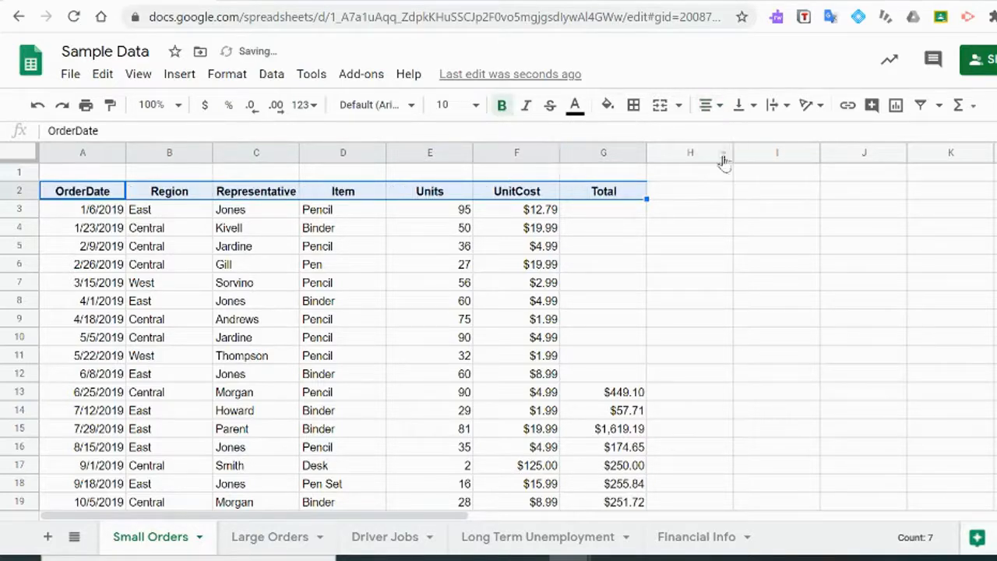
left_click(689, 200)
Fit the widths of columns E through G (Units, UnitCost and Total) to their contents
left_click_drag(454, 151, 602, 151)
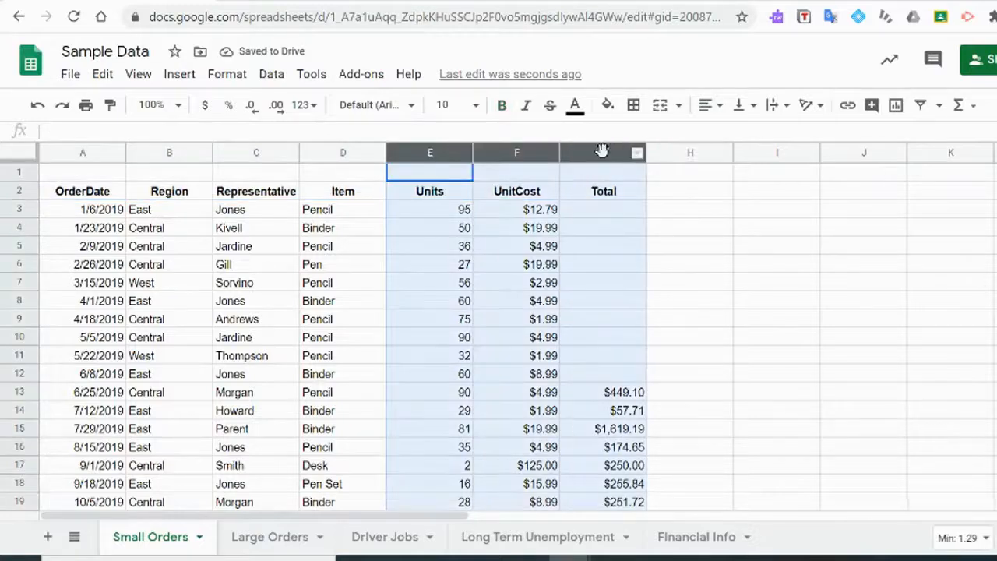
double_click(471, 151)
left_click_drag(530, 151, 537, 151)
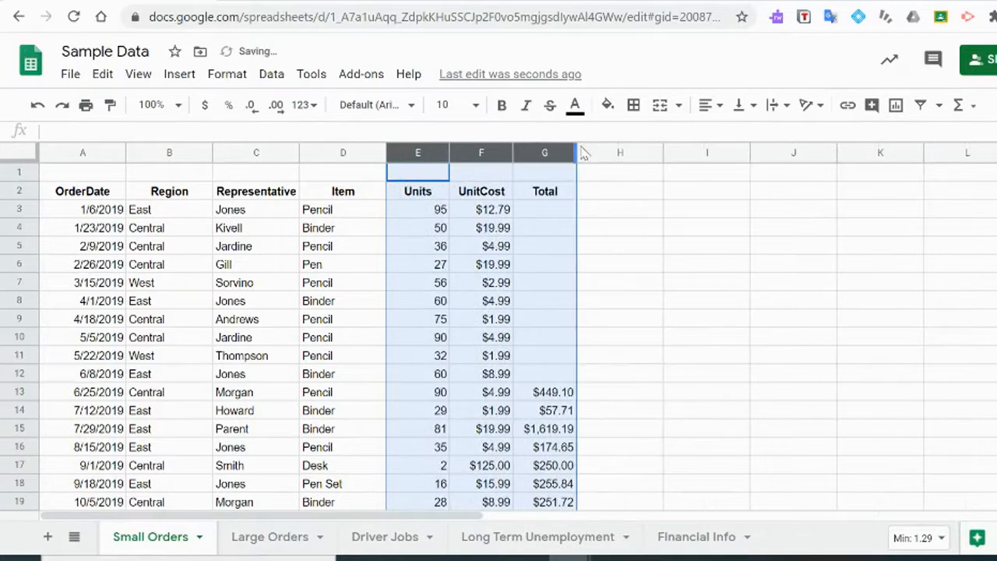
left_click(647, 190)
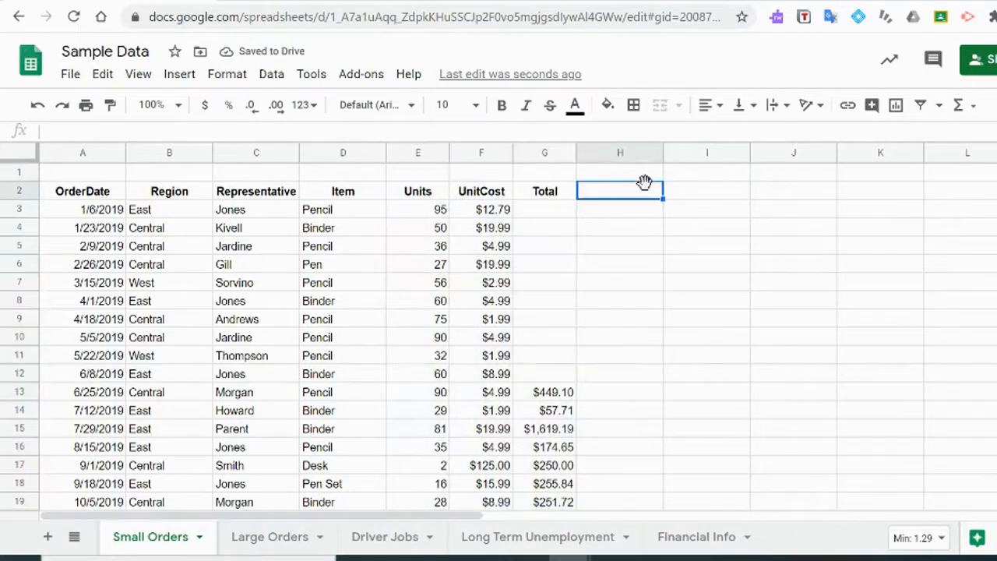
left_click(552, 213)
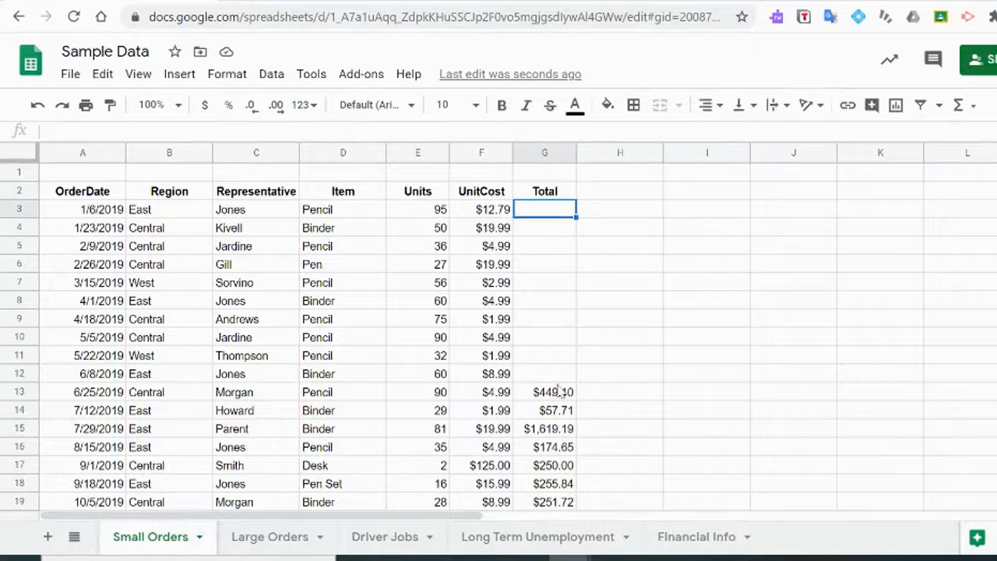
left_click(440, 215)
left_click(419, 153)
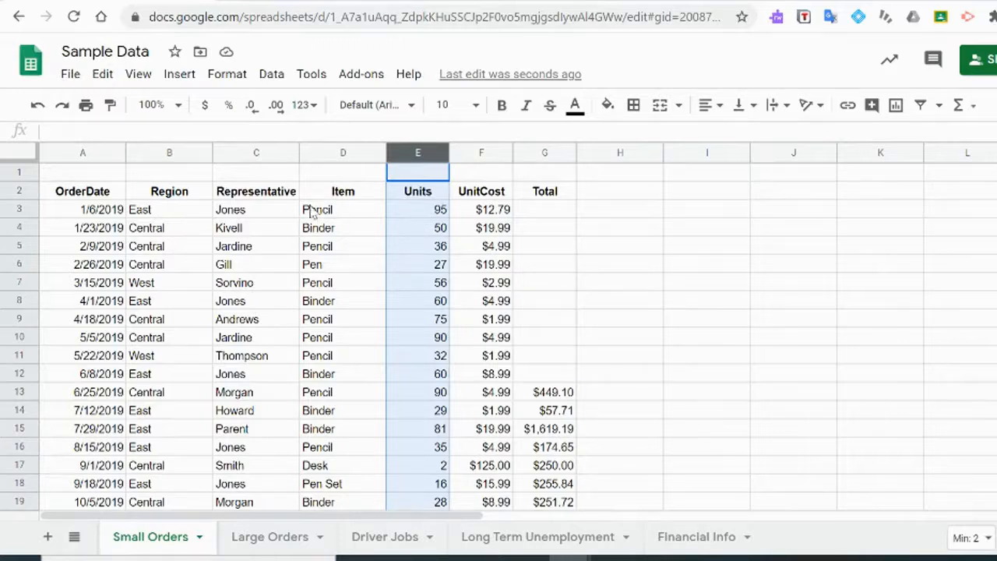
left_click(345, 213)
left_click(412, 211)
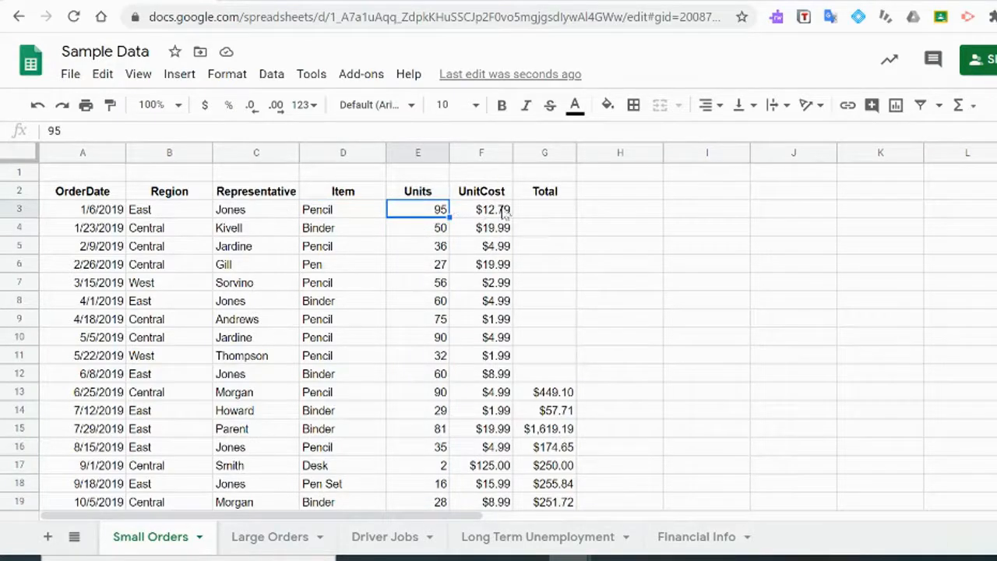
Enter the formula =E3*F3 in cell G3 to calculate the first order's total from its units and unit cost
left_click(556, 212)
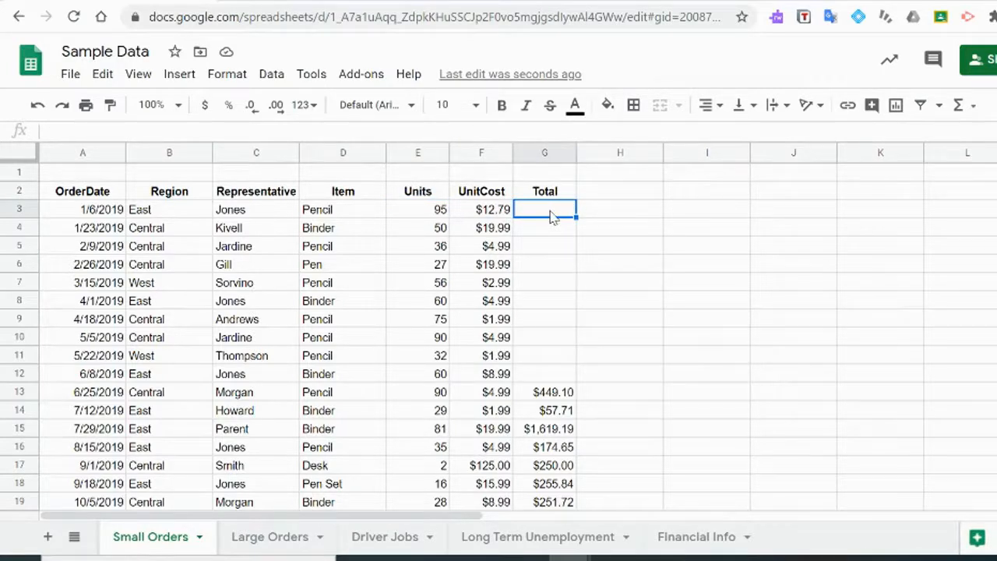
type("=")
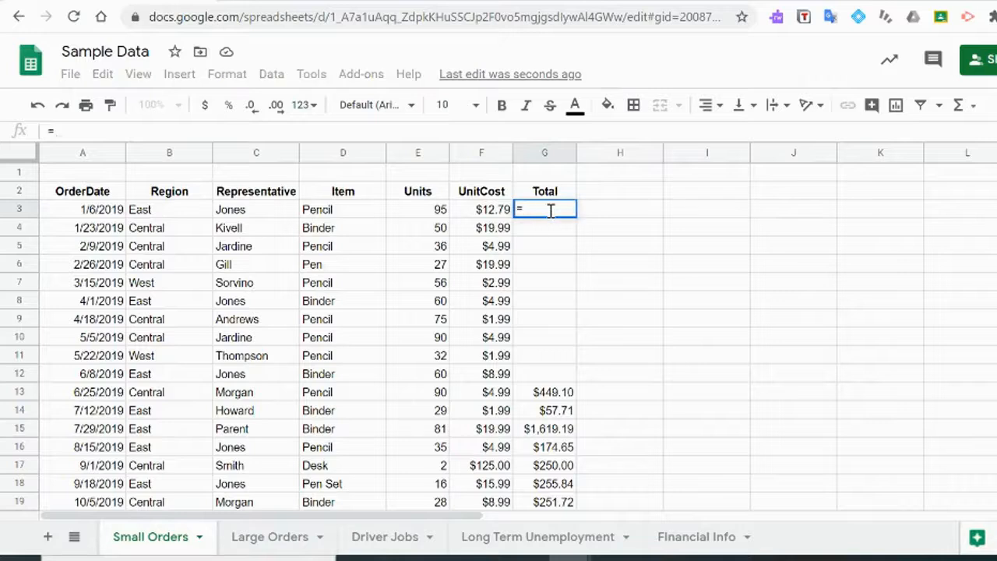
left_click(436, 220)
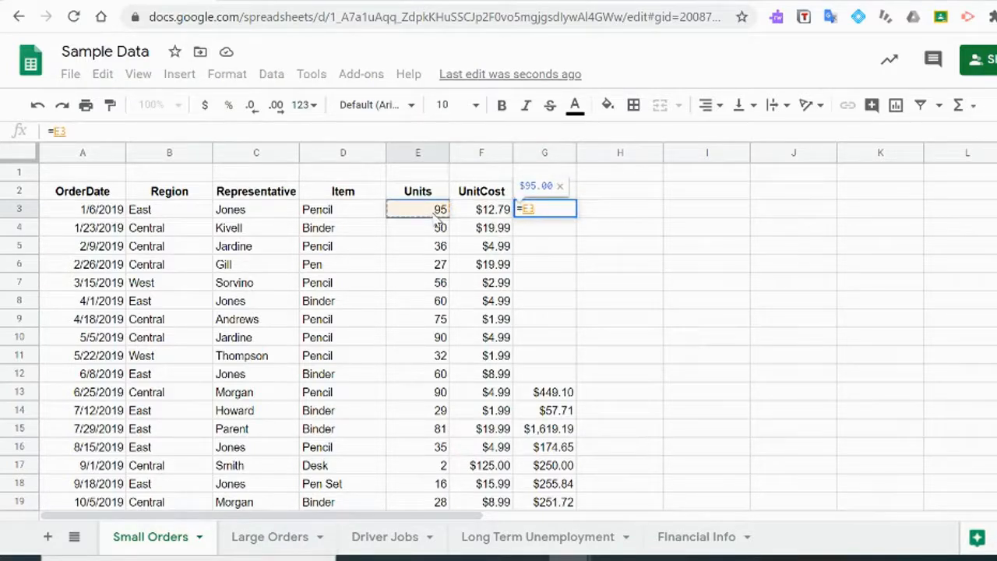
type("*")
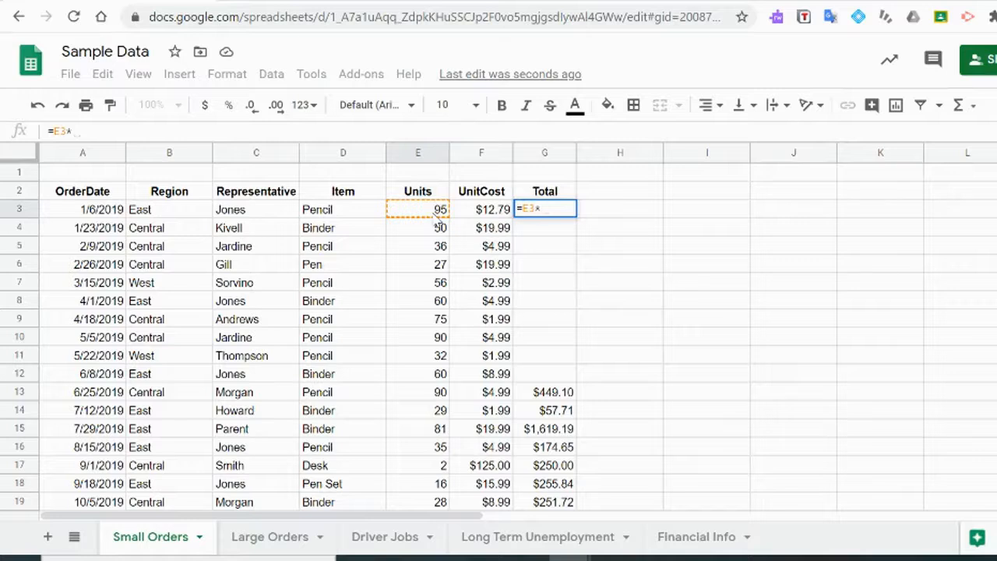
key("Left")
key("Left")
key("Left")
key("Right")
key("Right")
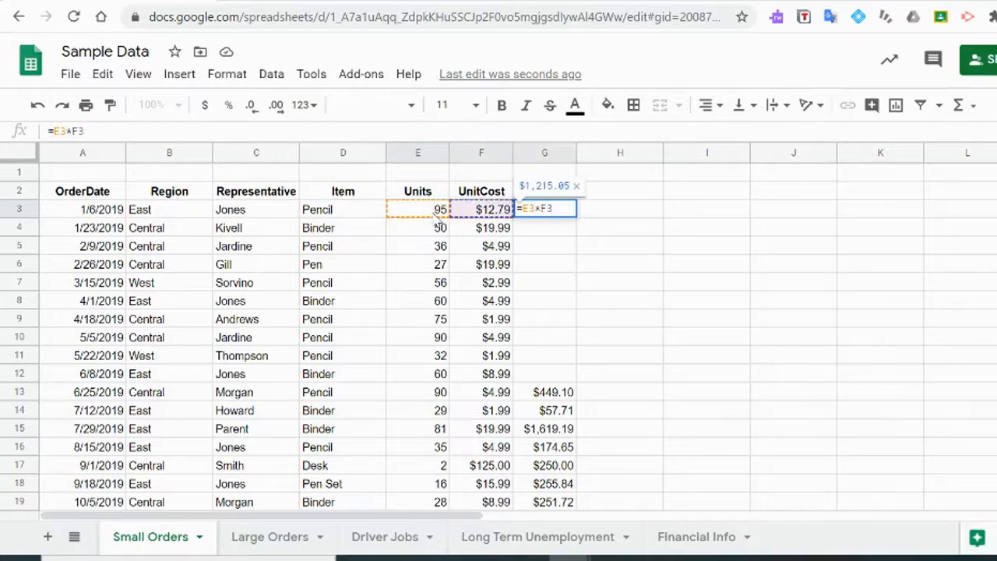
key("Return")
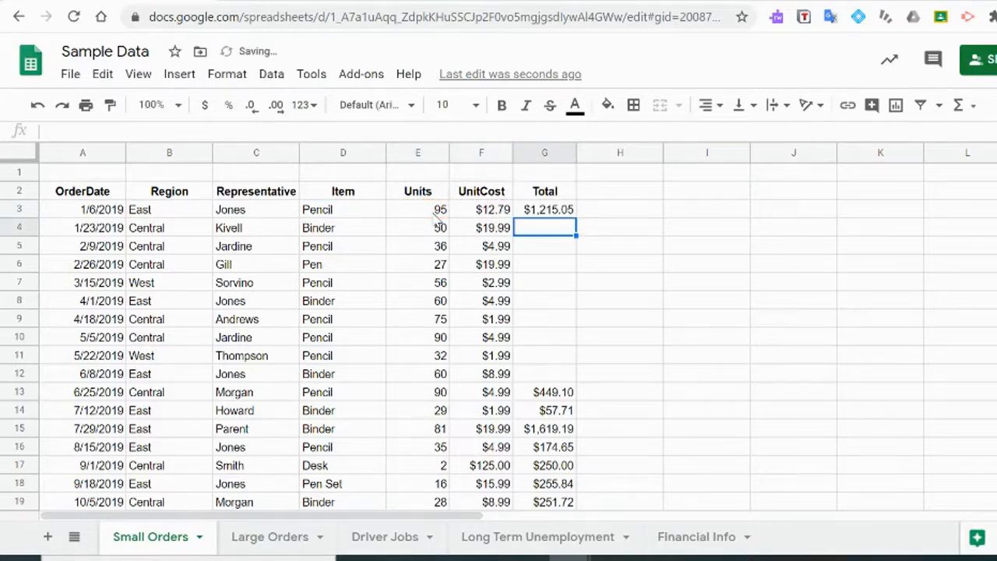
Fill the formula in G3 down the Total column through row 17
left_click(560, 216)
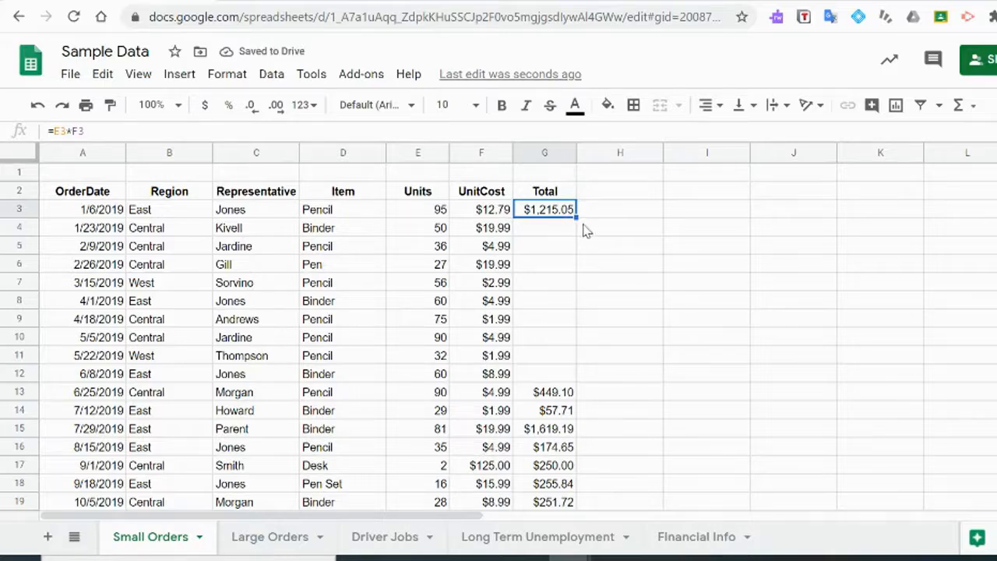
left_click_drag(574, 219, 572, 374)
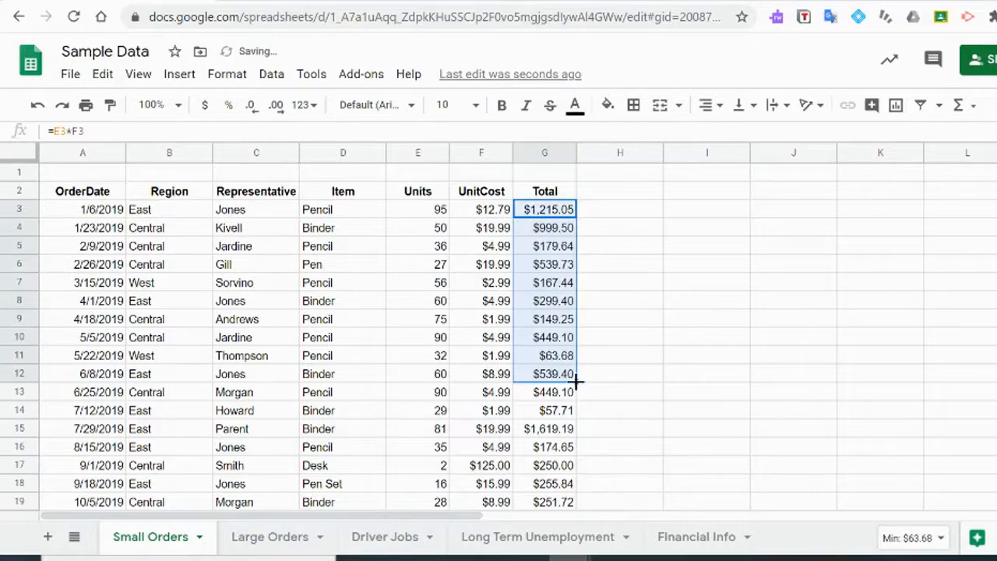
left_click_drag(576, 380, 576, 465)
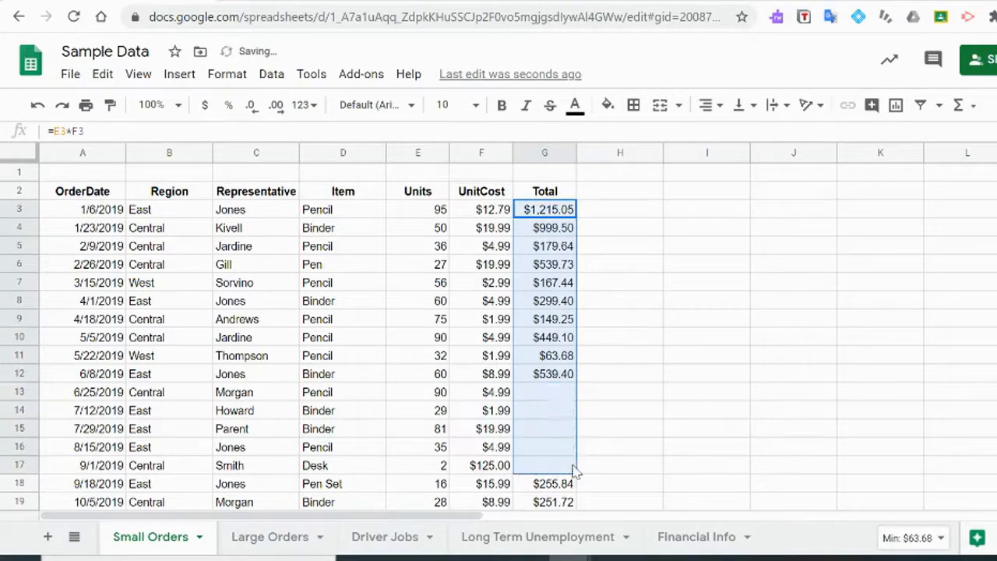
left_click(562, 399)
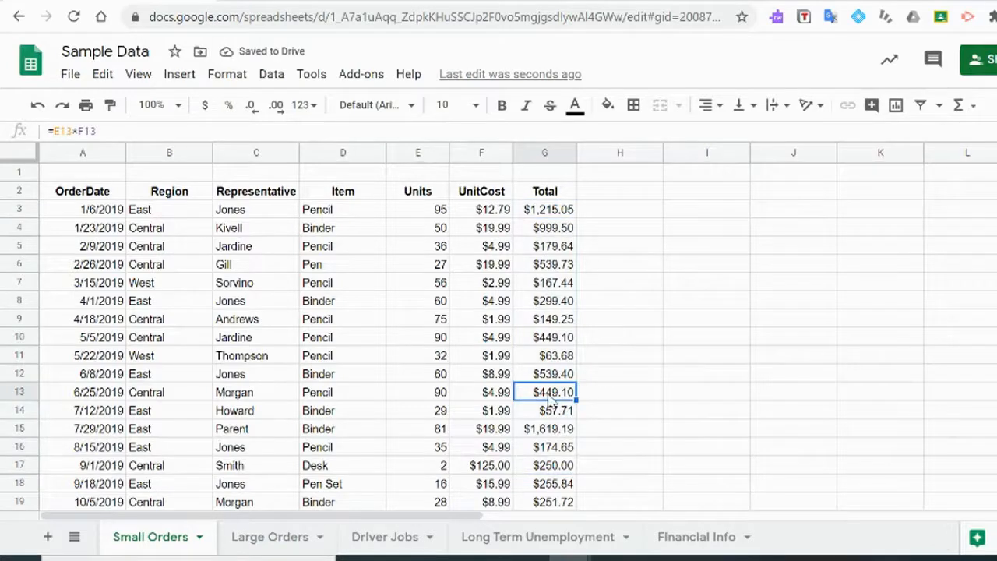
Examine the cells of the Total column down to the last order in row 45
left_click(651, 214)
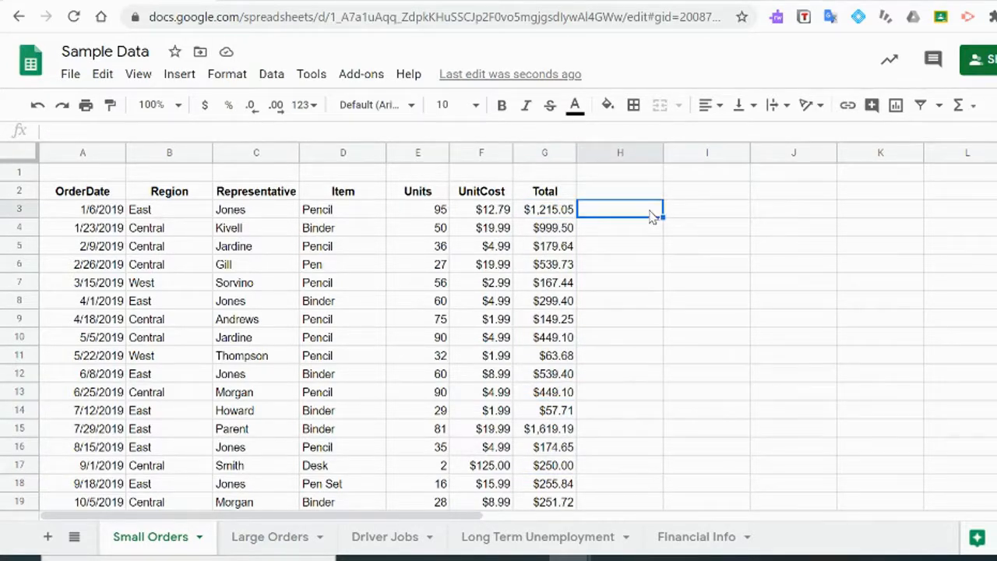
key("Down")
key("Down")
key("Down")
key("Left")
key("Up")
key("Right")
key("Right")
key("Left")
key("Down")
key("Down")
key("Left")
key("Up")
key("Down")
key("Down")
key("Right")
key("Left")
key("Down")
key("Down")
key("Down")
key("Down")
key("Down")
key("Down")
key("Down")
key("Down")
key("Down")
key("Down")
key("Down")
key("Down")
key("Down")
key("Down")
key("Down")
key("Down")
key("Down")
key("Down")
key("Down")
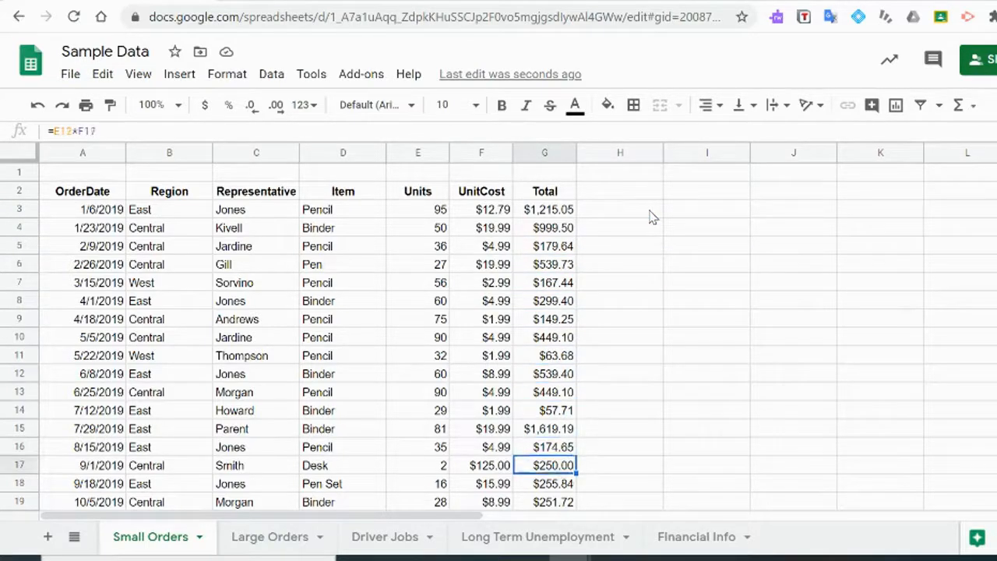
key("Down")
key("Down")
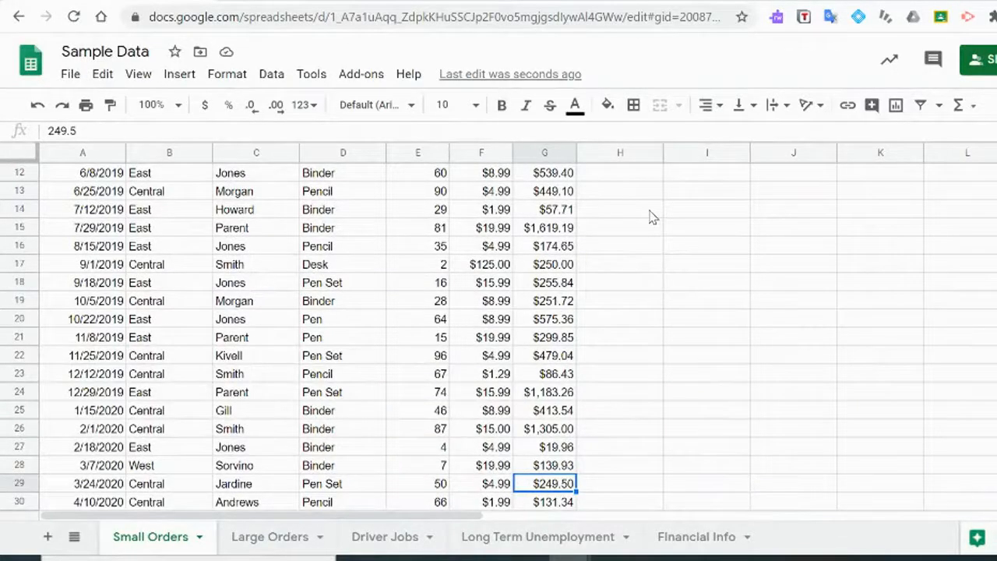
key("ctrl+Down")
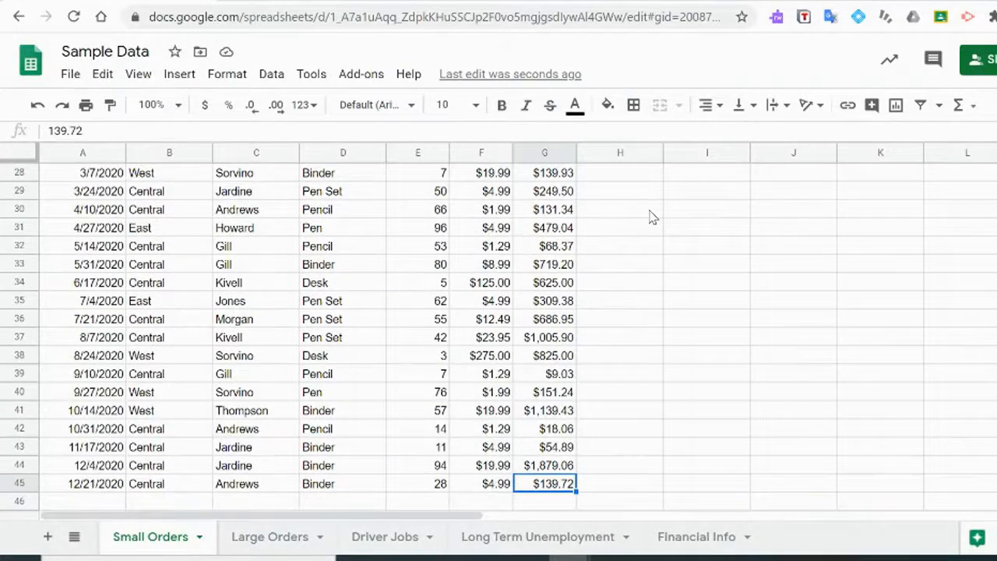
key("Down")
key("Up")
key("Left")
key("Left")
key("Left")
key("Left")
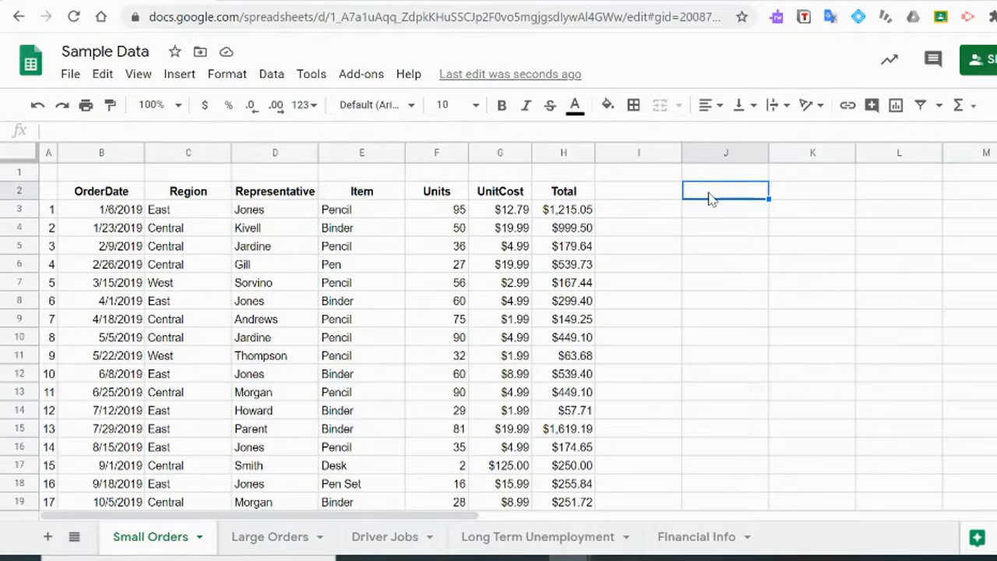
Examine the OrderDate and Region columns, and read across the first order's row
left_click_drag(123, 216, 109, 450)
left_click_drag(208, 216, 195, 452)
left_click(190, 246)
left_click(183, 214)
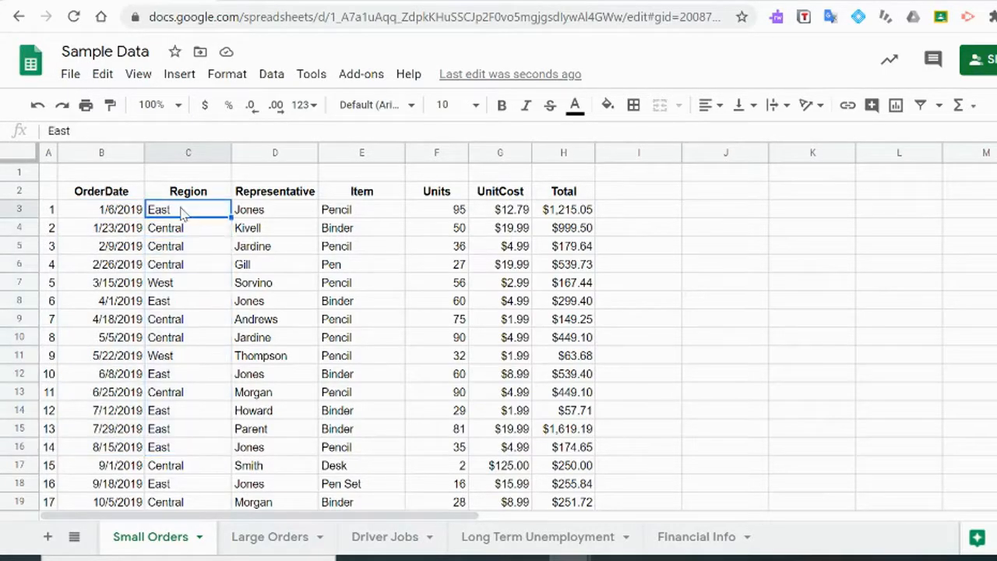
left_click(177, 249)
left_click(178, 286)
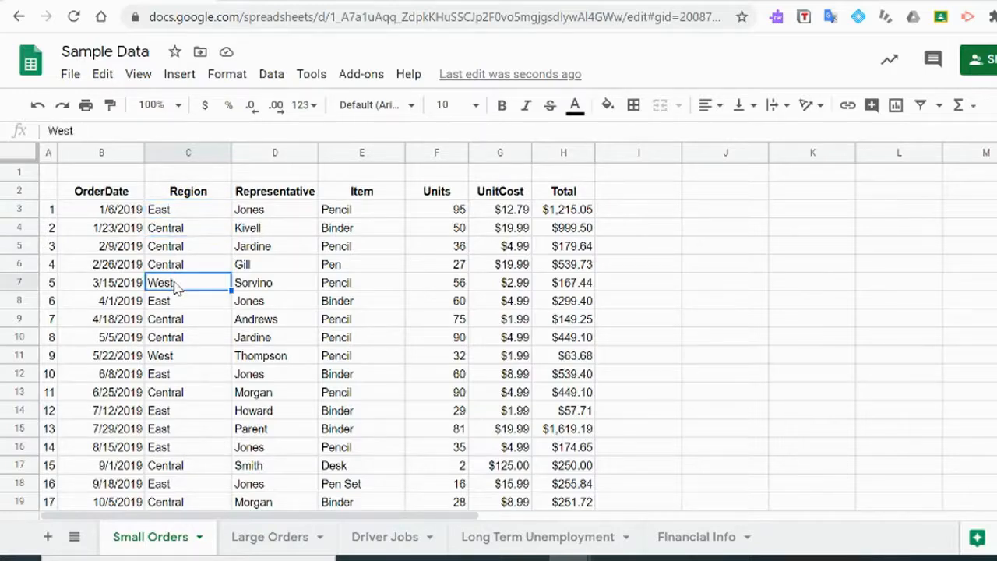
left_click_drag(113, 211, 547, 212)
left_click(631, 209)
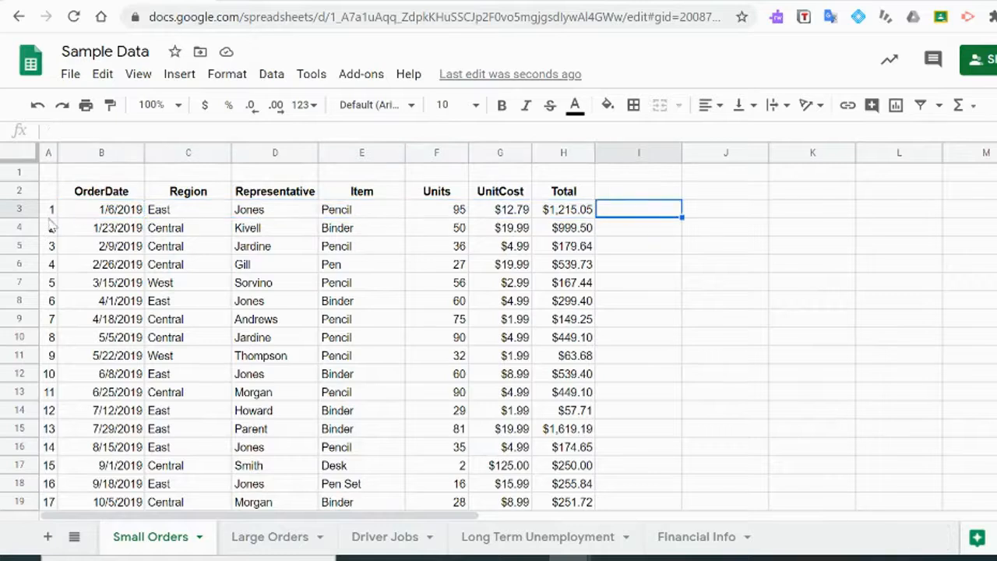
left_click(635, 194)
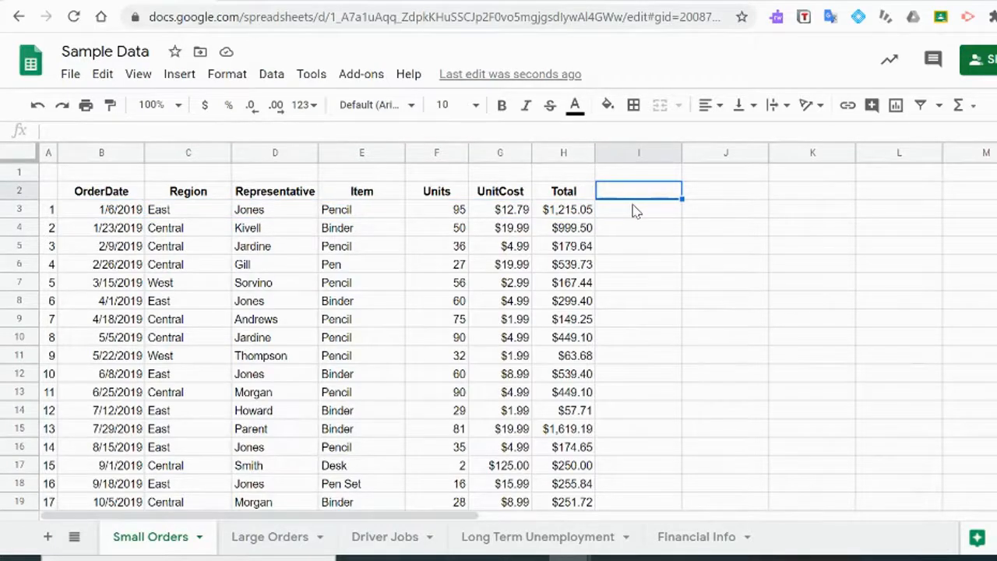
left_click(271, 77)
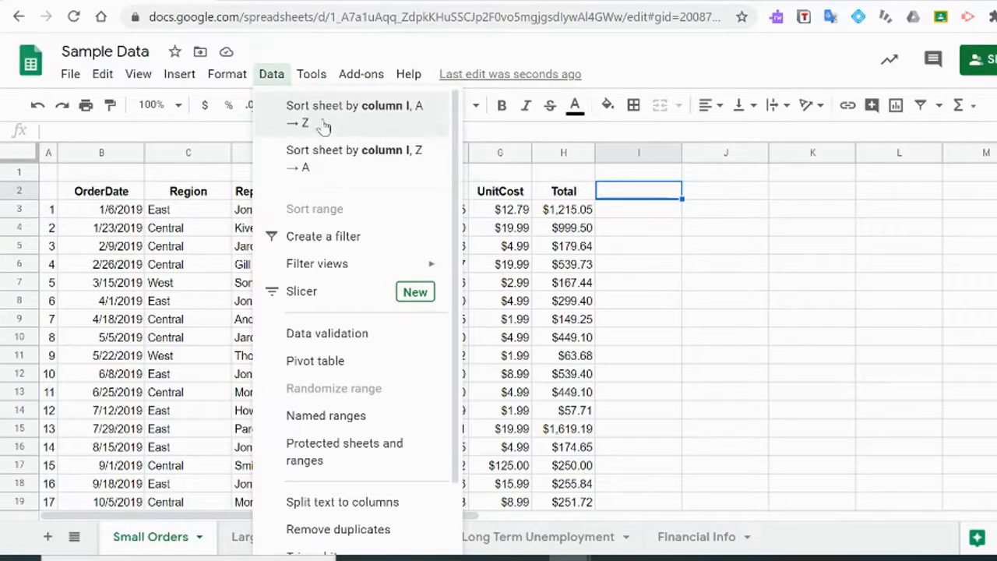
left_click(117, 228)
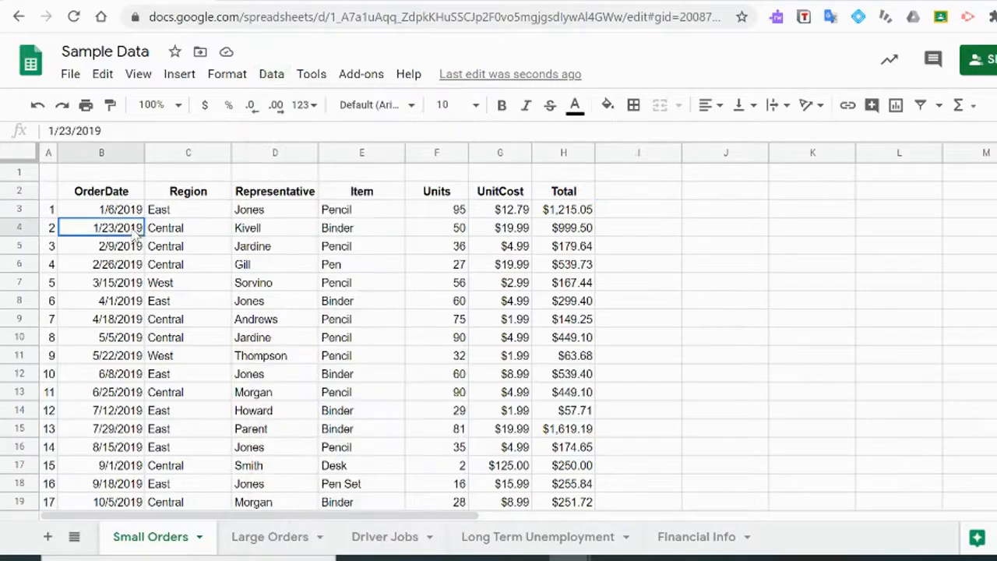
left_click(117, 191)
left_click(197, 197)
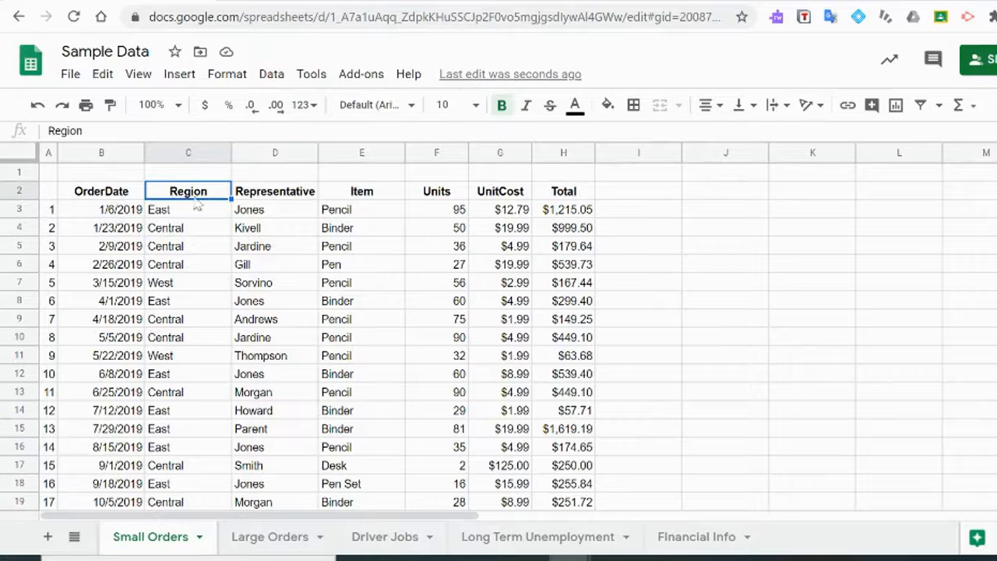
Sort the whole sheet by the Region column (column C) from A to Z
left_click(197, 214)
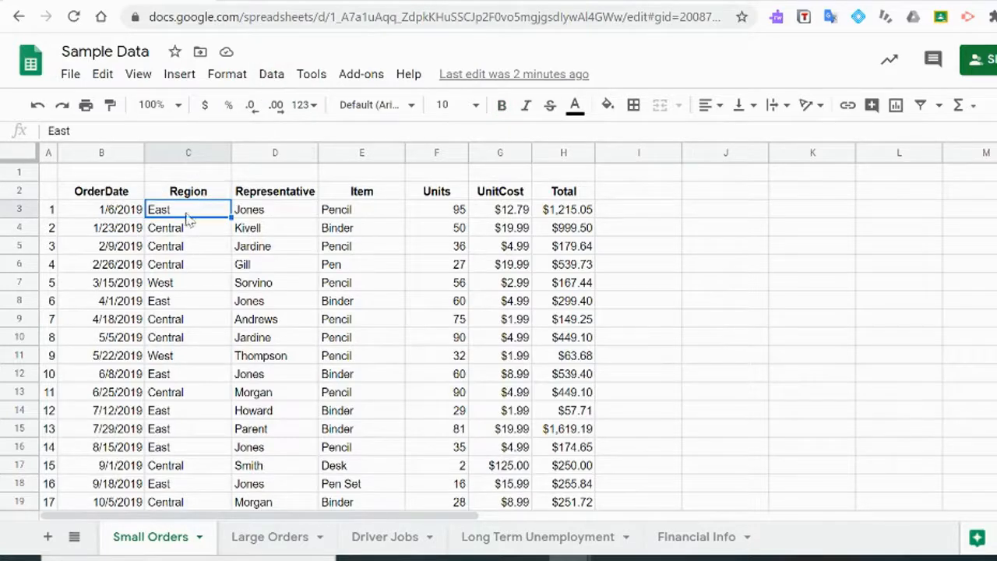
left_click(272, 75)
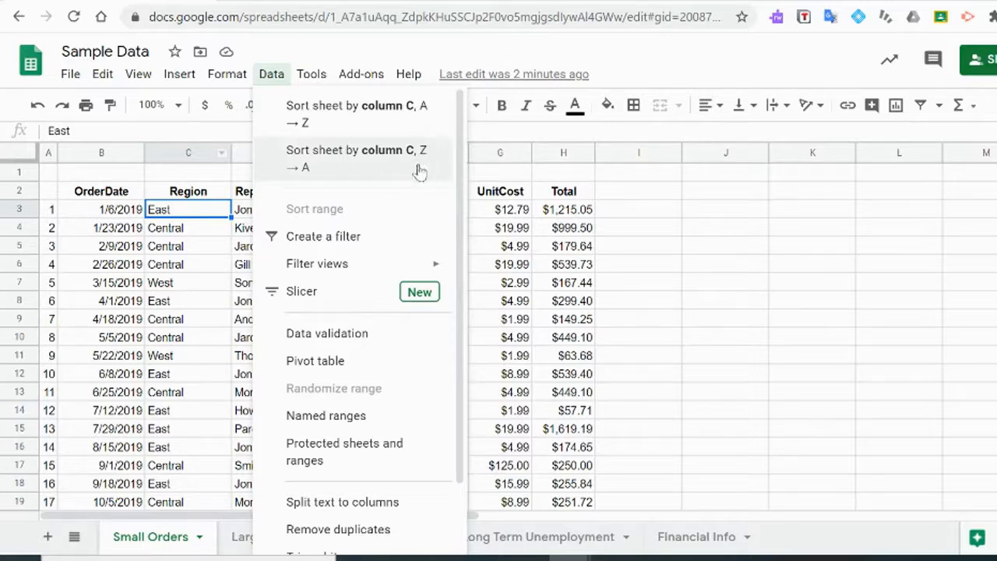
left_click(364, 115)
Examine the sorted Region column down the sheet to check where the header row is placed
left_click(168, 178)
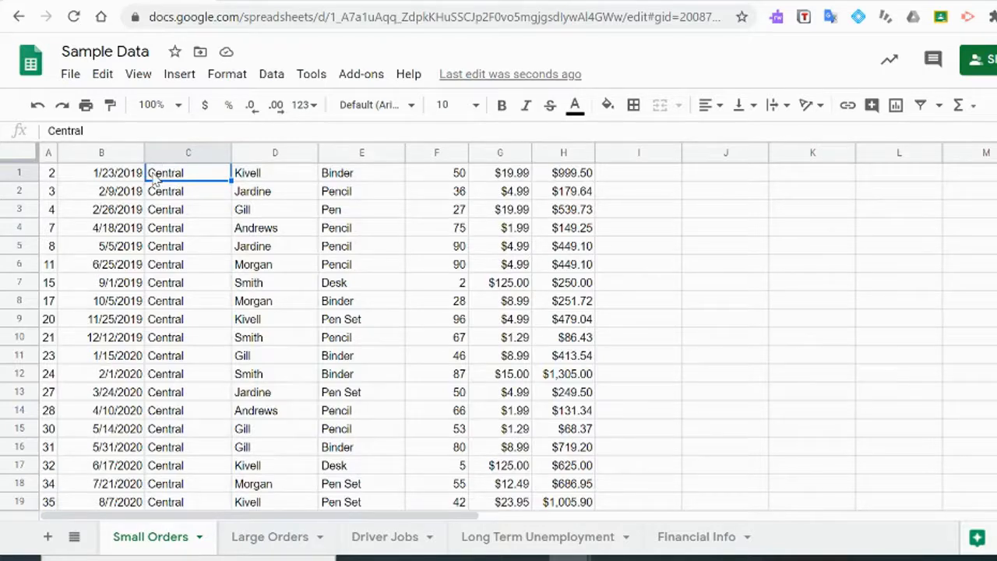
key("Down")
key("Down")
key("Down")
key("Down")
key("Down")
key("Down")
key("Down")
key("Down")
key("Down")
key("Down")
key("Down")
key("Down")
key("Down")
key("Down")
key("Down")
key("Down")
key("Down")
key("Down")
key("Down")
key("Down")
key("Down")
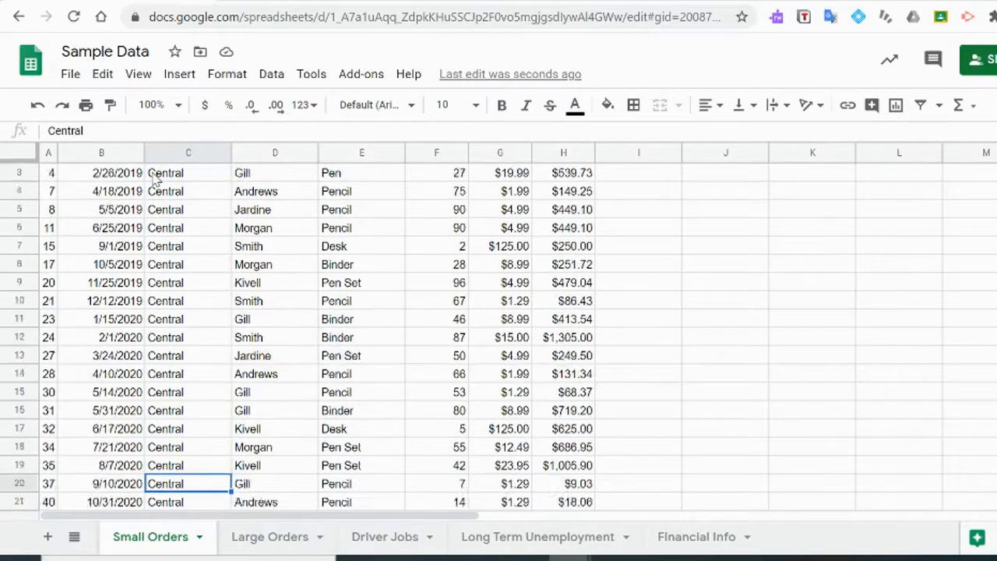
key("Down")
key("Down")
key("Down")
key("Down")
key("Down")
key("Up")
key("Up")
Undo the sort by the Region column
key("ctrl+z")
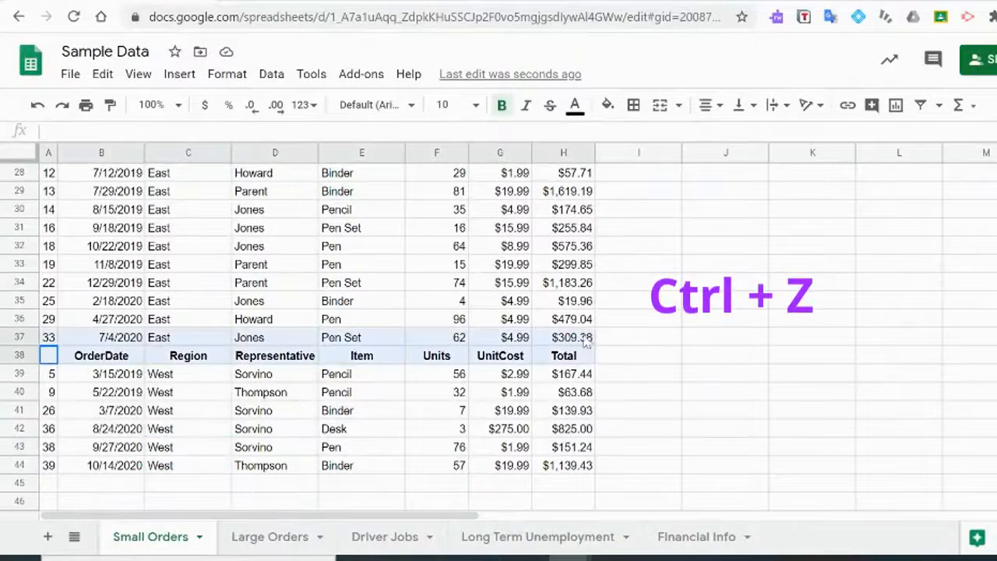
left_click(166, 375)
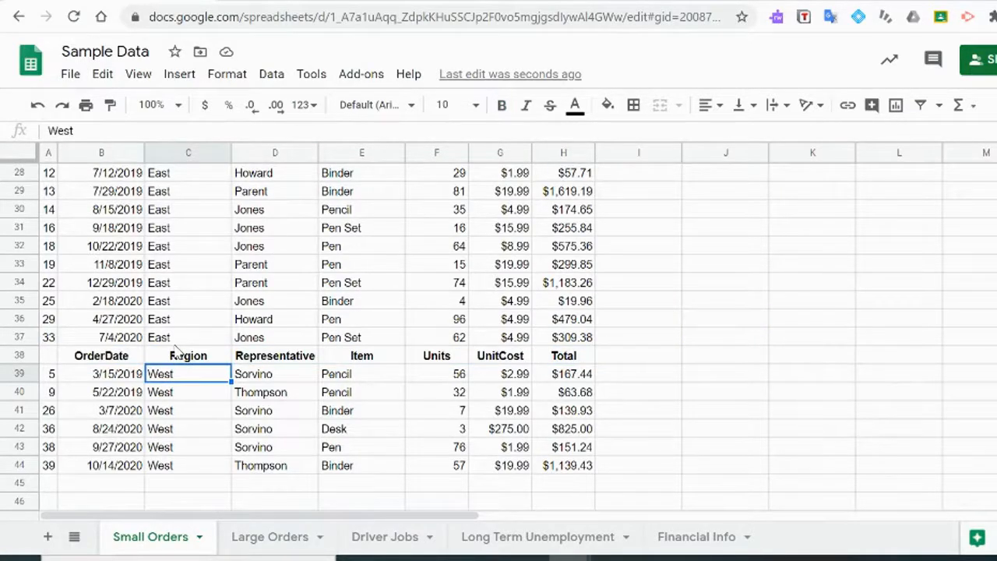
key("ctrl+z")
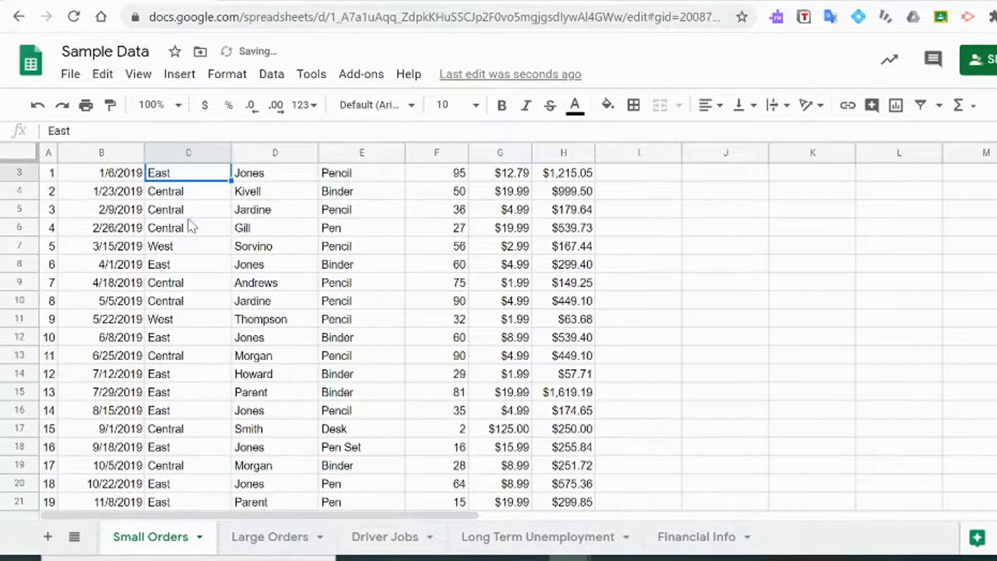
scroll(678, 191, "up", 1)
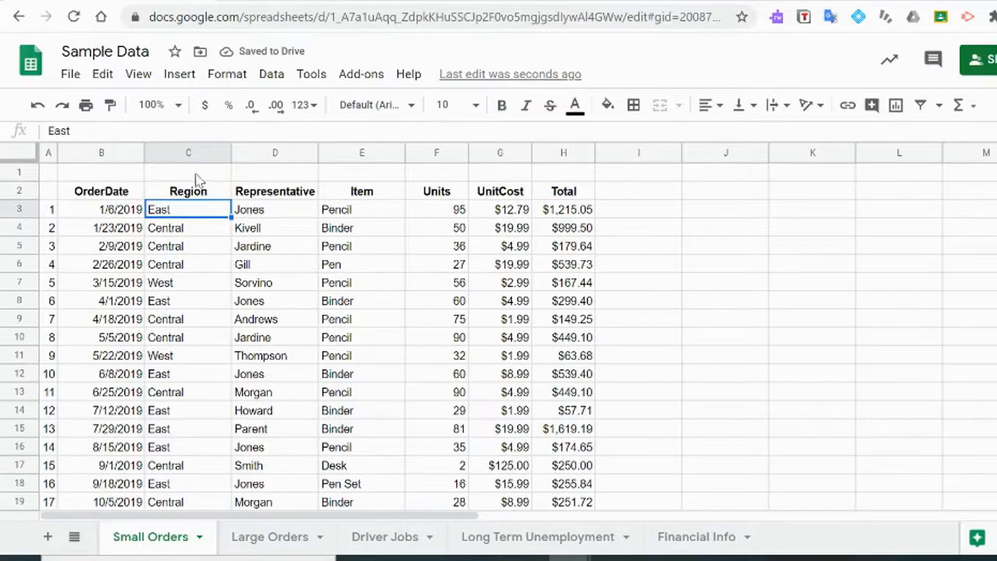
Freeze the sheet's rows up to the header row, row 2
left_click(190, 177)
left_click_drag(22, 192, 393, 181)
left_click(696, 244)
left_click(20, 191)
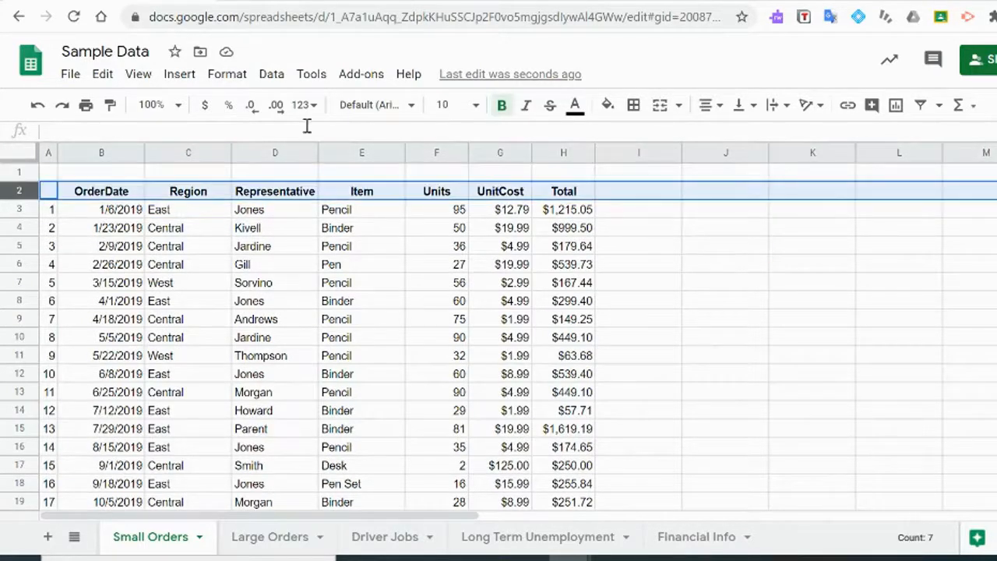
left_click(141, 81)
mouse_move(165, 111)
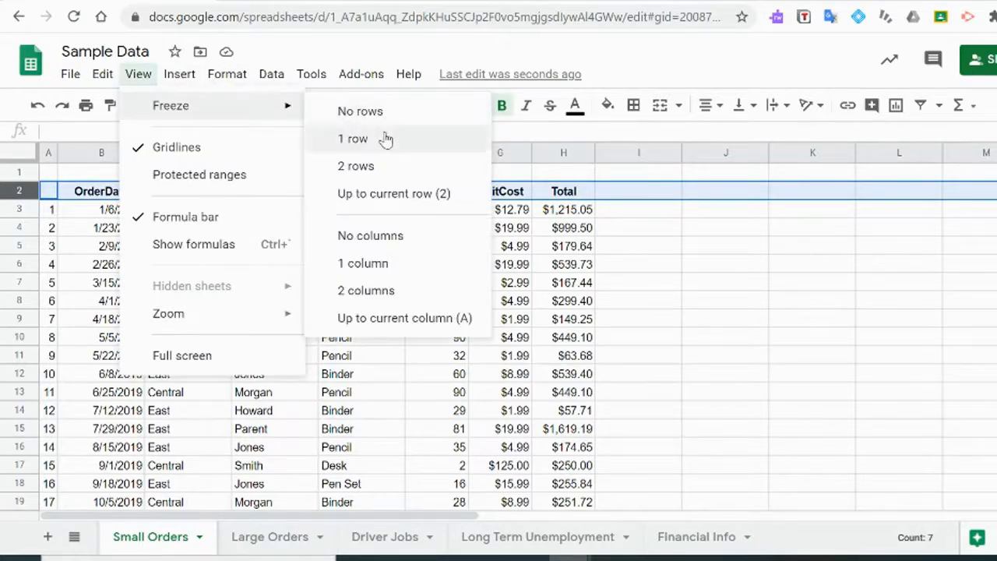
left_click(401, 194)
left_click(707, 251)
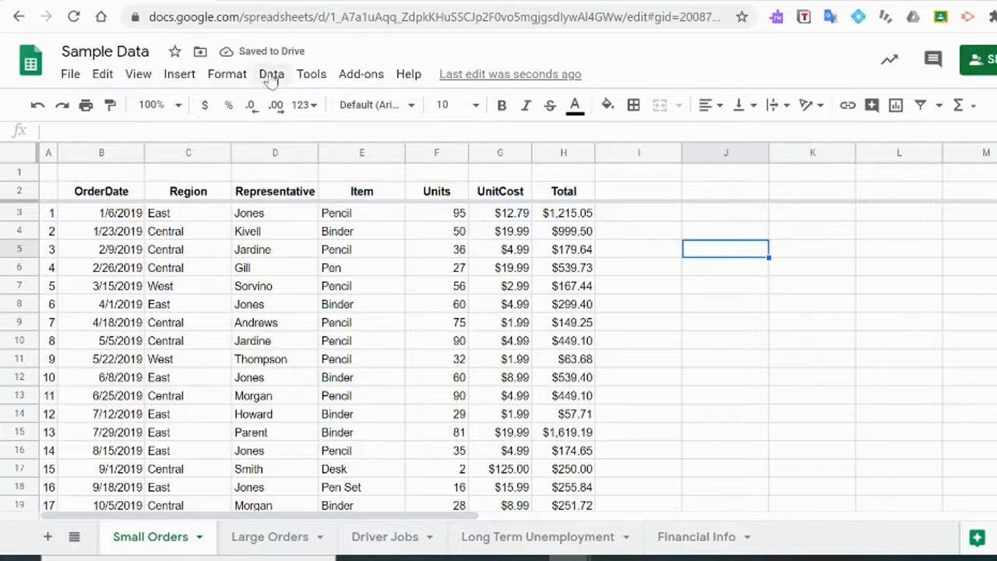
Sort the orders below the frozen header by the Region column (column C) from A to Z
left_click(177, 217)
left_click(271, 76)
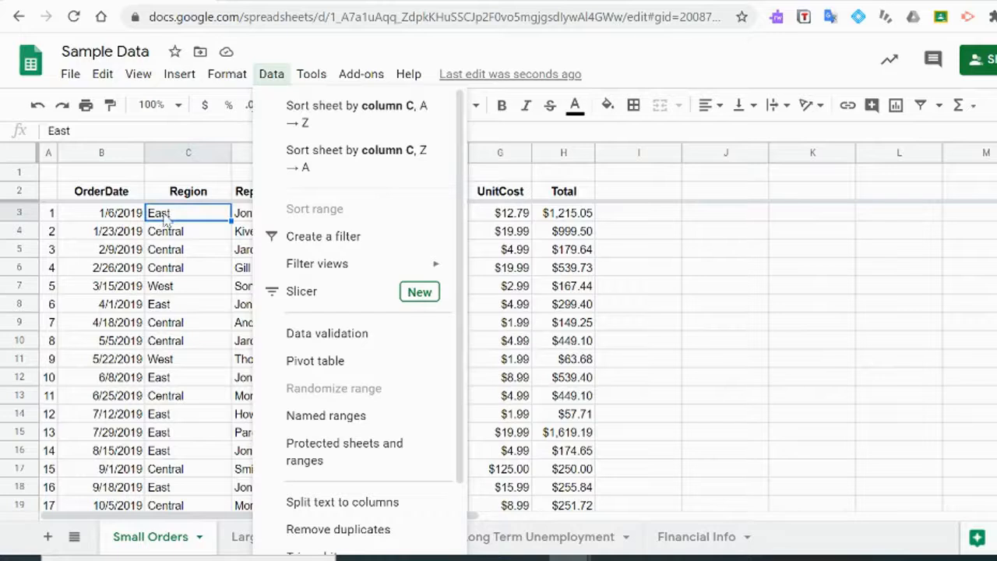
left_click(390, 126)
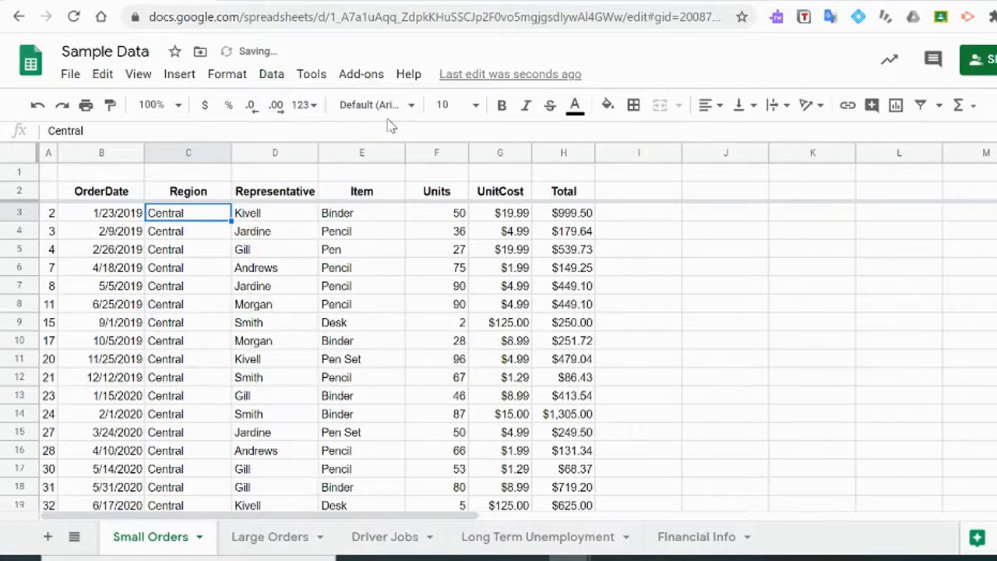
left_click(175, 233)
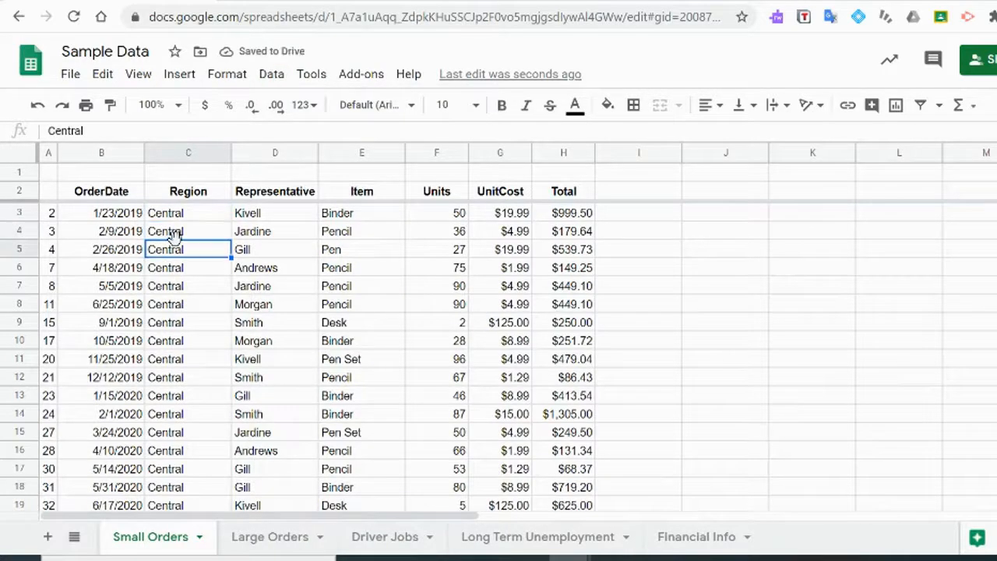
Sort the sheet by the Total column (column H) in ascending A to Z order
left_click(561, 215)
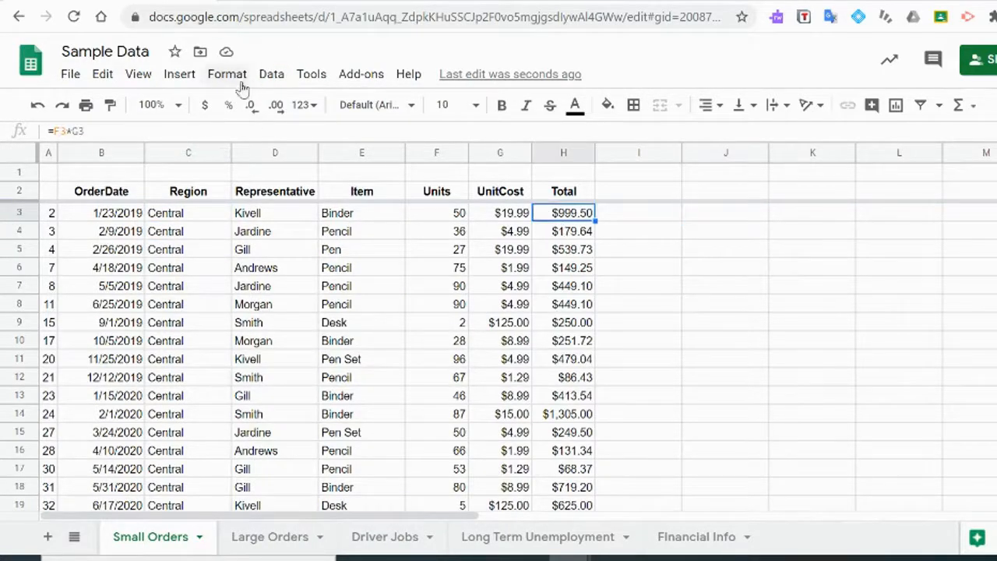
left_click(268, 78)
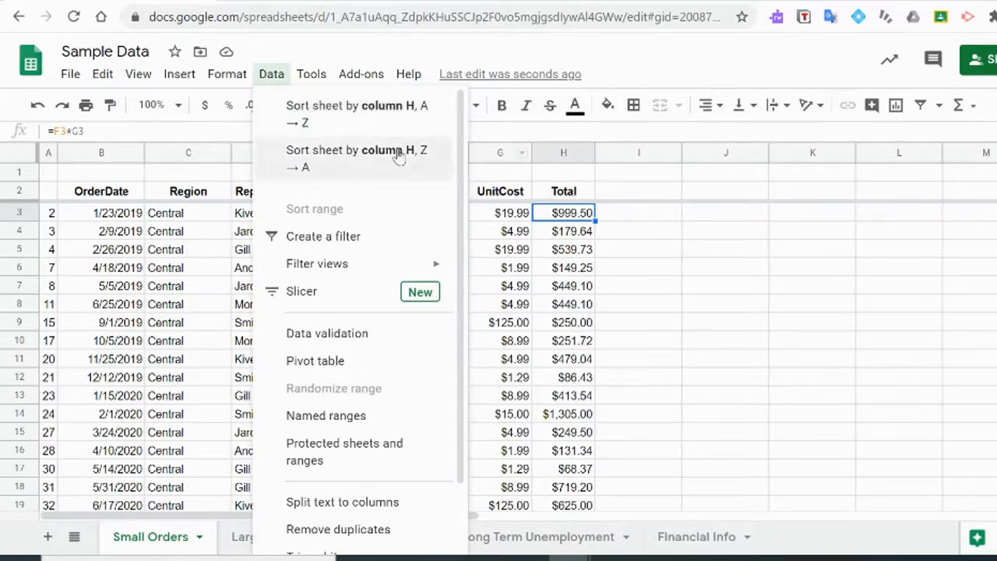
left_click(337, 124)
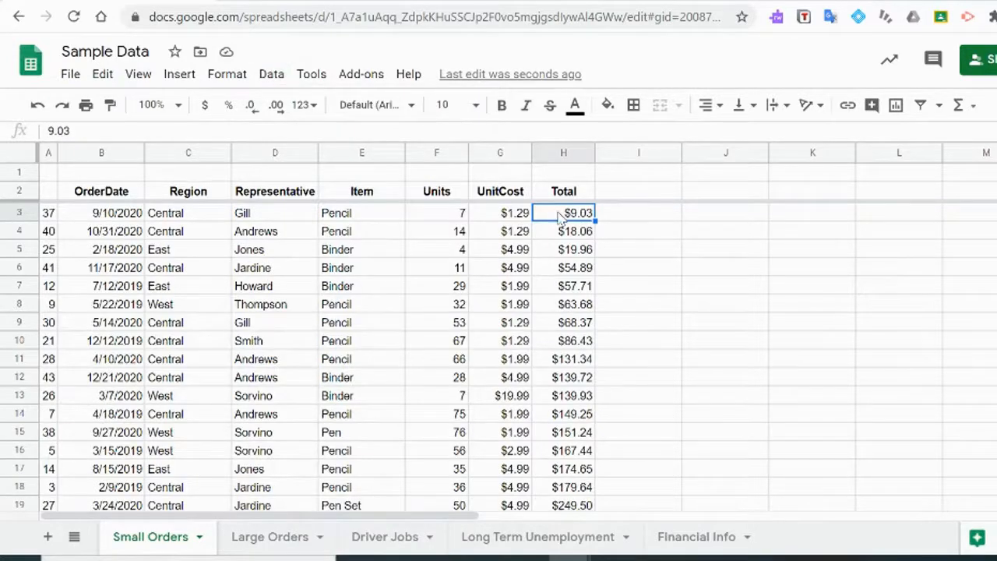
Examine the sorted order totals down the Total column
left_click(550, 236)
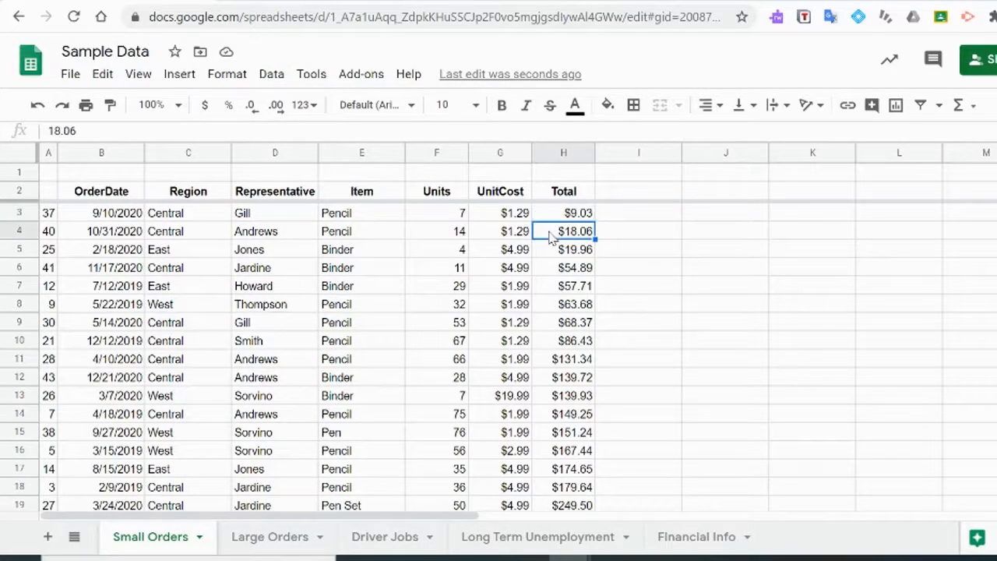
key("Down")
key("Down")
key("Down")
key("Down")
key("Down")
key("Down")
key("Down")
key("Down")
key("Down")
key("Down")
key("Down")
key("Down")
key("Down")
key("Down")
key("Down")
key("Down")
key("Down")
key("Down")
key("Down")
key("Down")
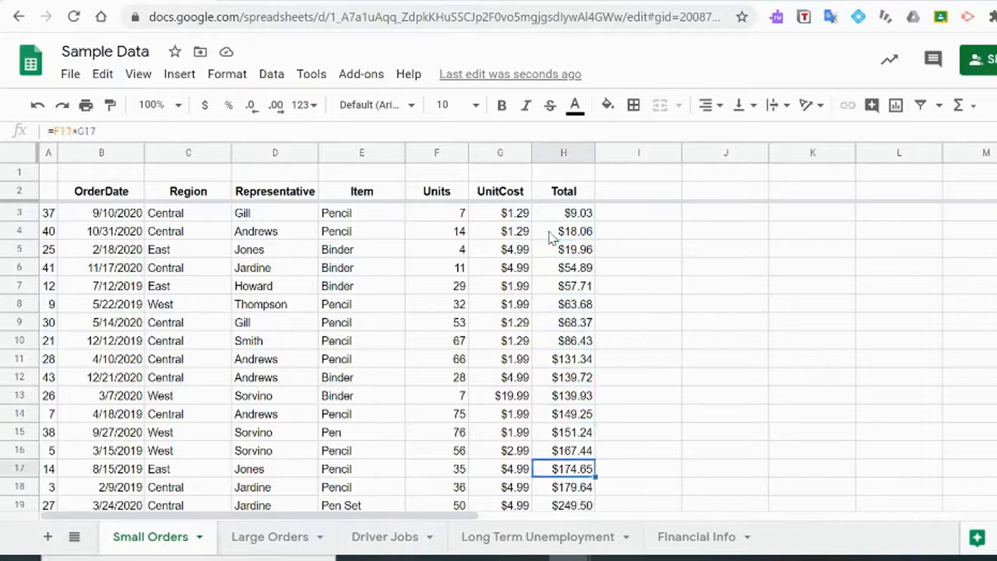
key("Down")
key("Down")
key("Down")
key("Down")
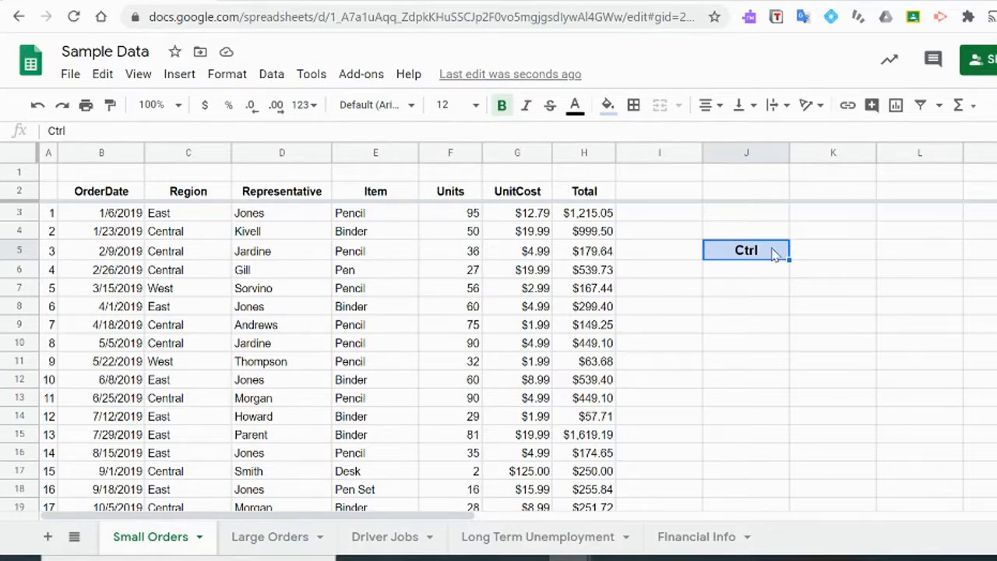
Move the cell selection along row 5 from the Ctrl cell in J5 to the Total cell in H5
key("Left")
key("Left")
key("Right")
key("Left")
key("Left")
key("Left")
key("Right")
key("Right")
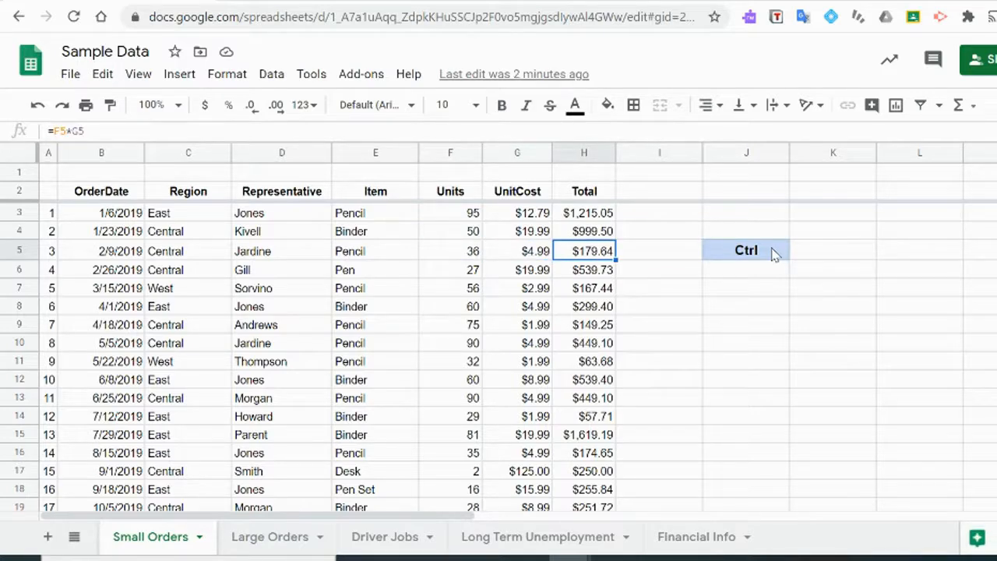
Jump to the last order in the Total column and return to the first order's total in H3
key("ctrl+Down")
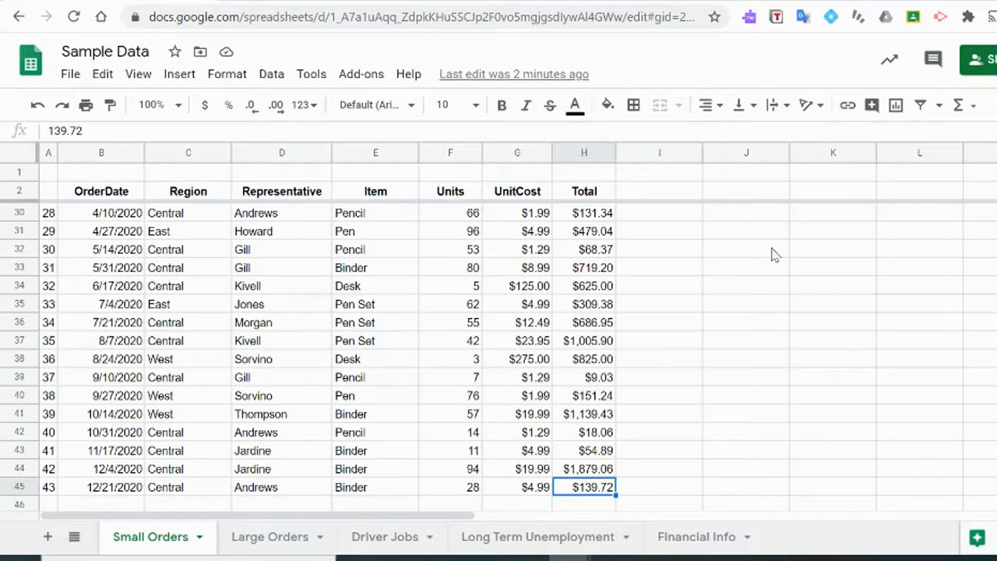
scroll(773, 255, "down", 1)
key("ctrl+Up")
key("Down")
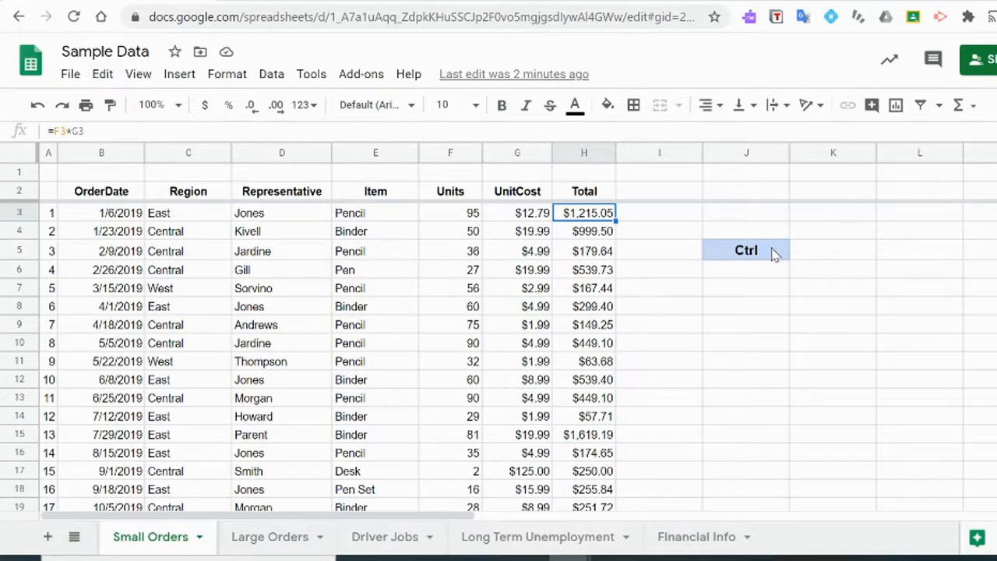
Create a filter on the empty cell J3
left_click(746, 218)
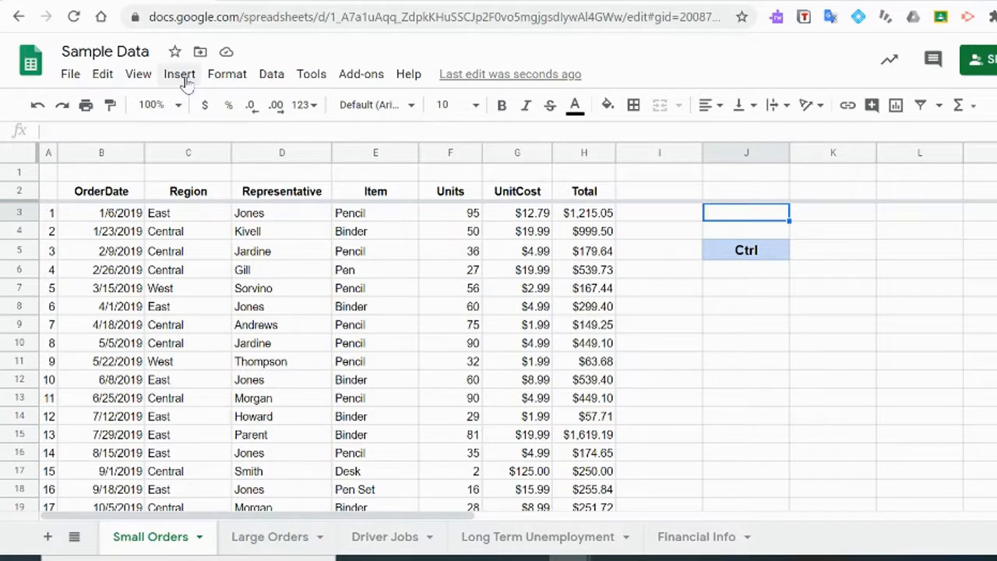
left_click(271, 74)
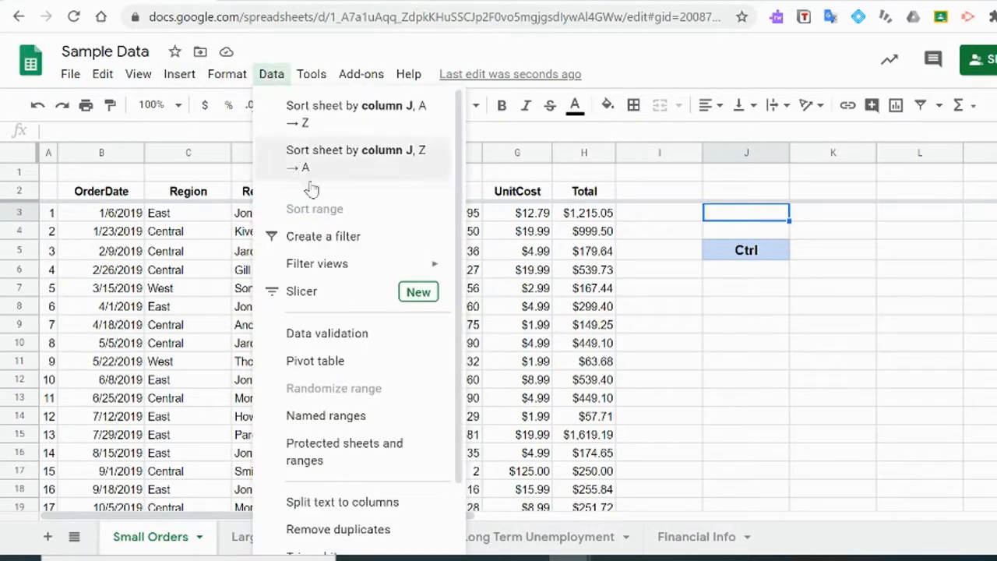
mouse_move(324, 241)
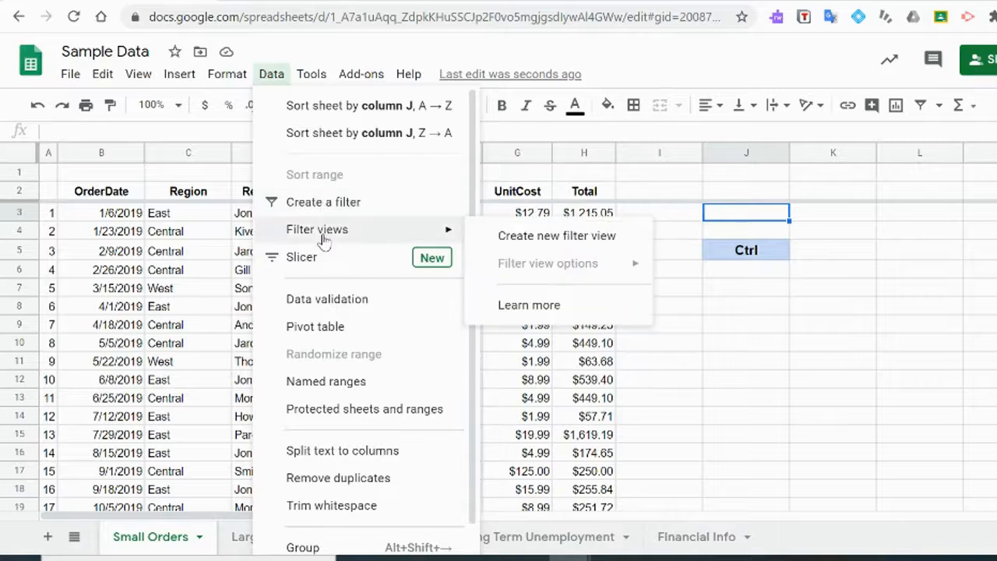
left_click(325, 204)
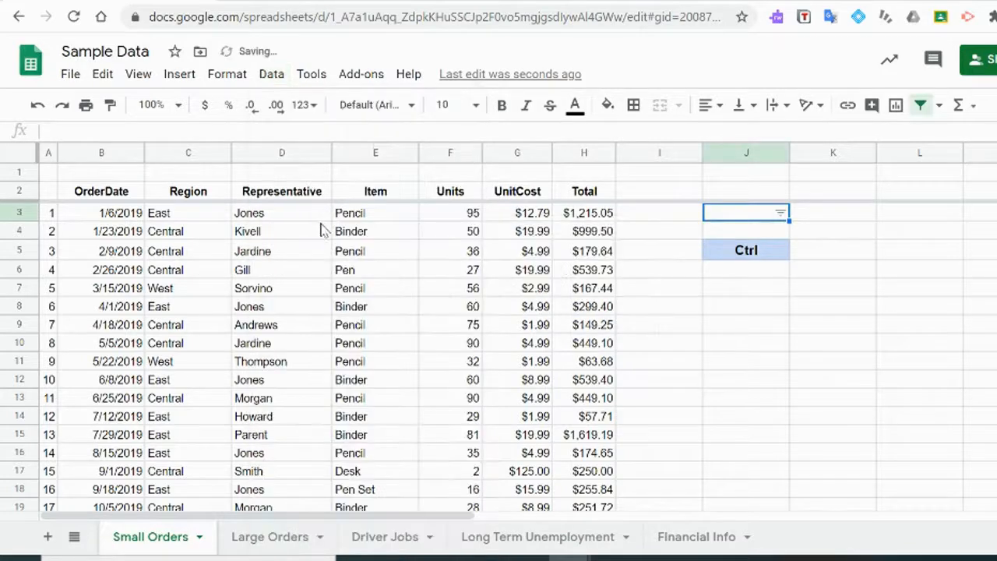
Undo the filter created on cell J3
key("ctrl+z")
left_click(688, 230)
left_click(729, 210)
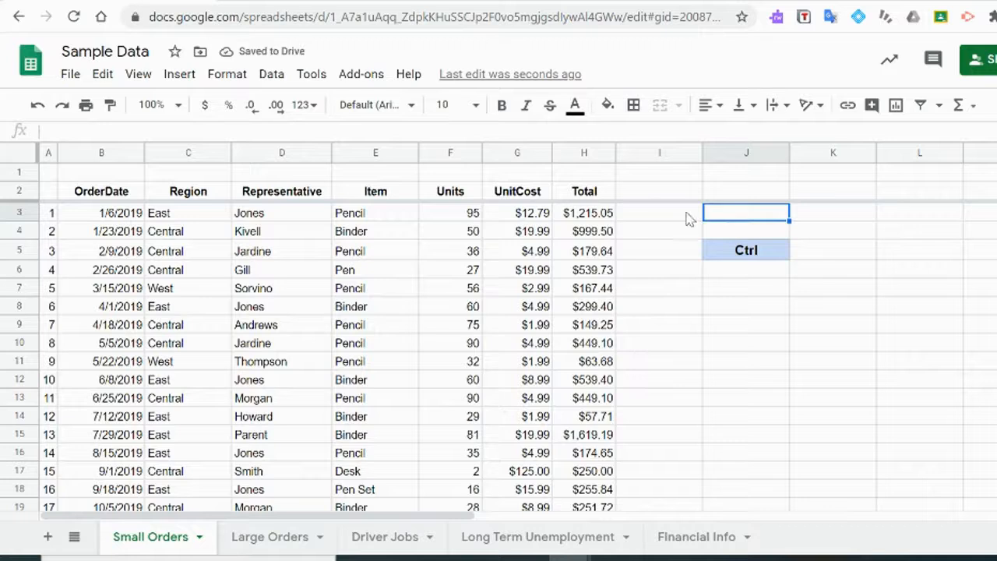
left_click(20, 192)
left_click(19, 210)
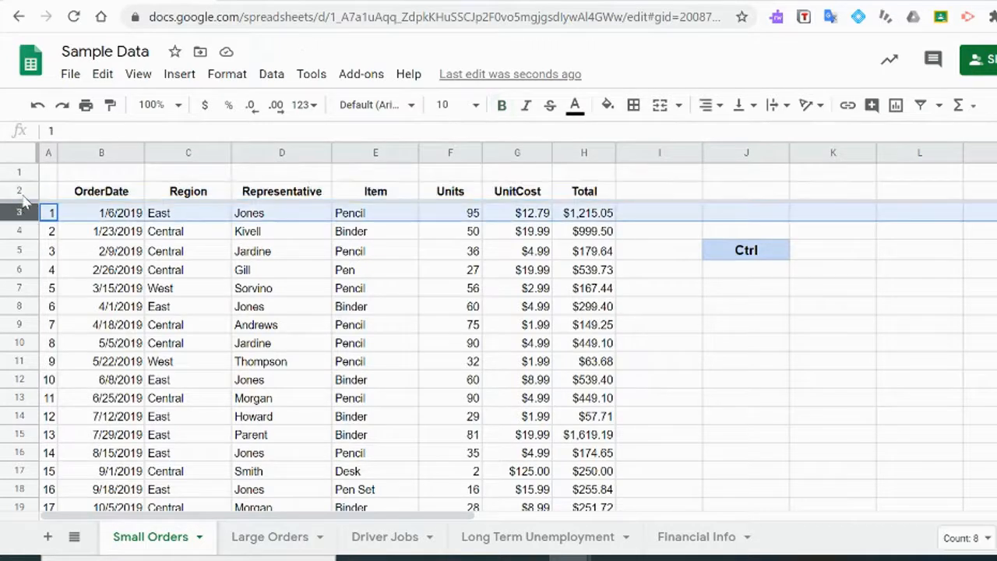
left_click(22, 192)
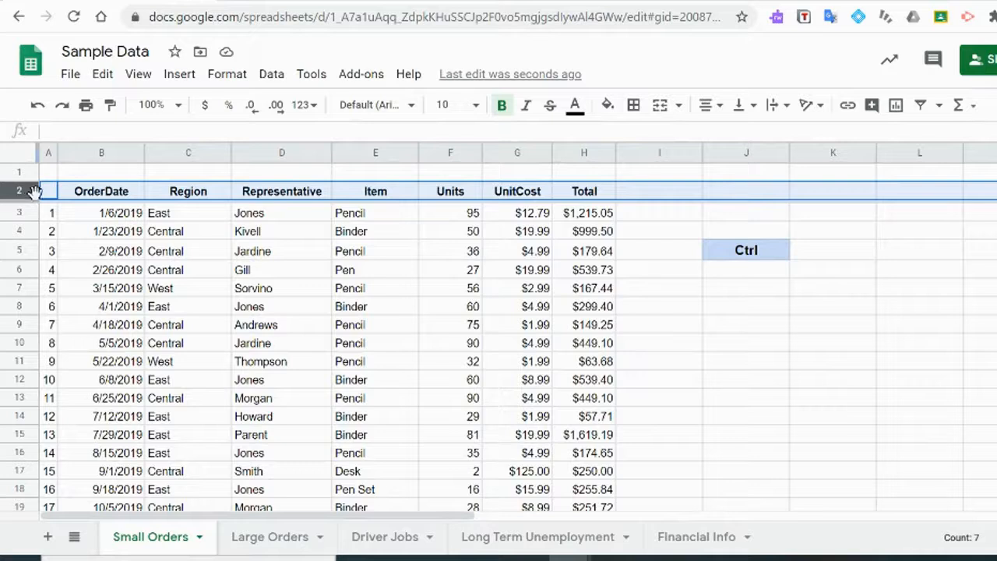
left_click(83, 214)
left_click(20, 192)
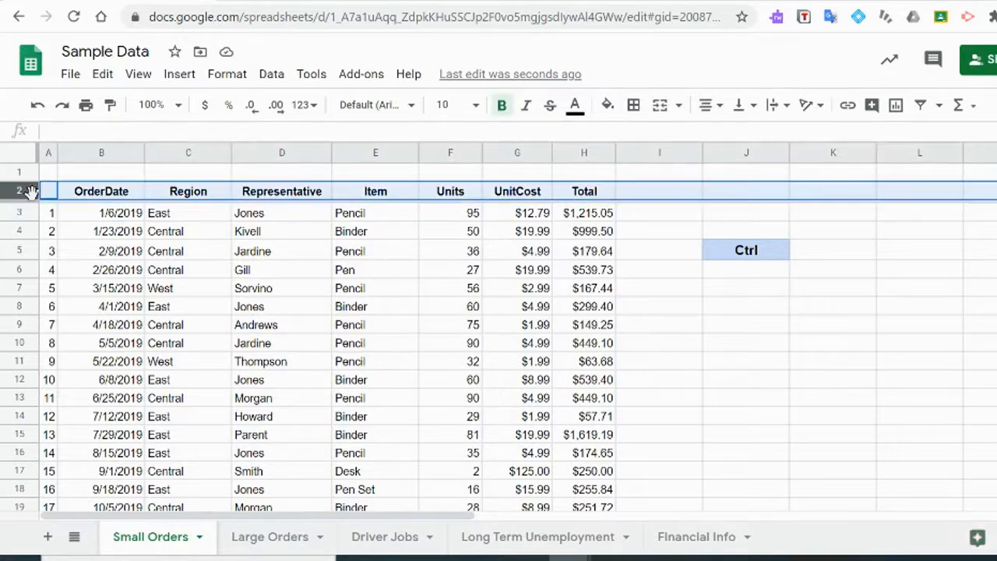
Fill the empty cell J3 with yellow, and undo the fill
left_click(762, 240)
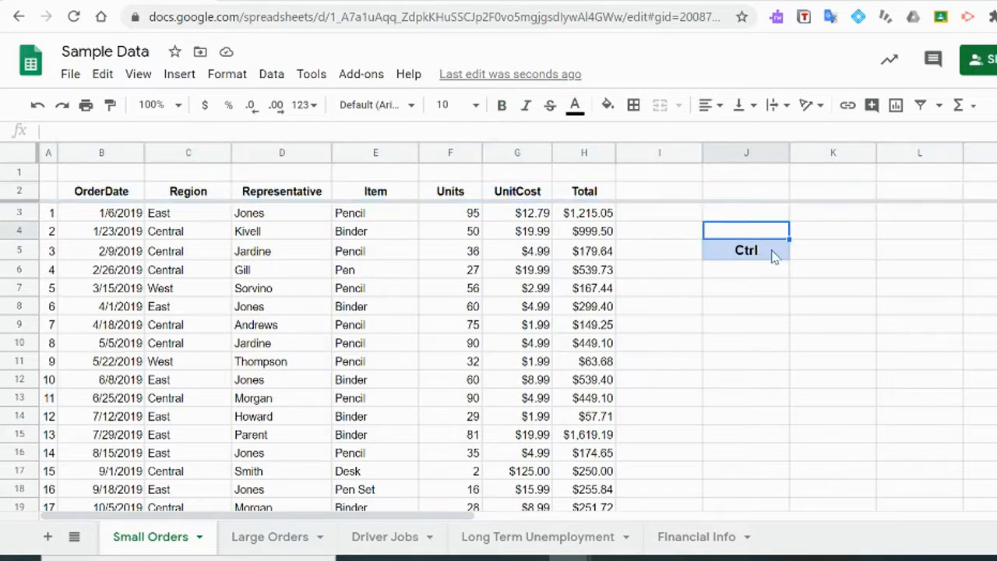
left_click(746, 212)
left_click(607, 105)
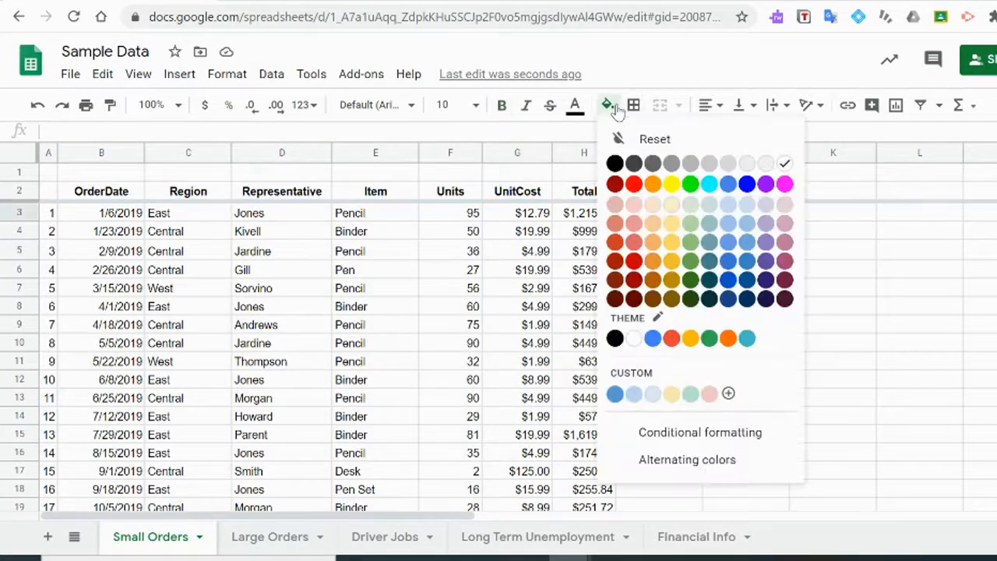
left_click(671, 190)
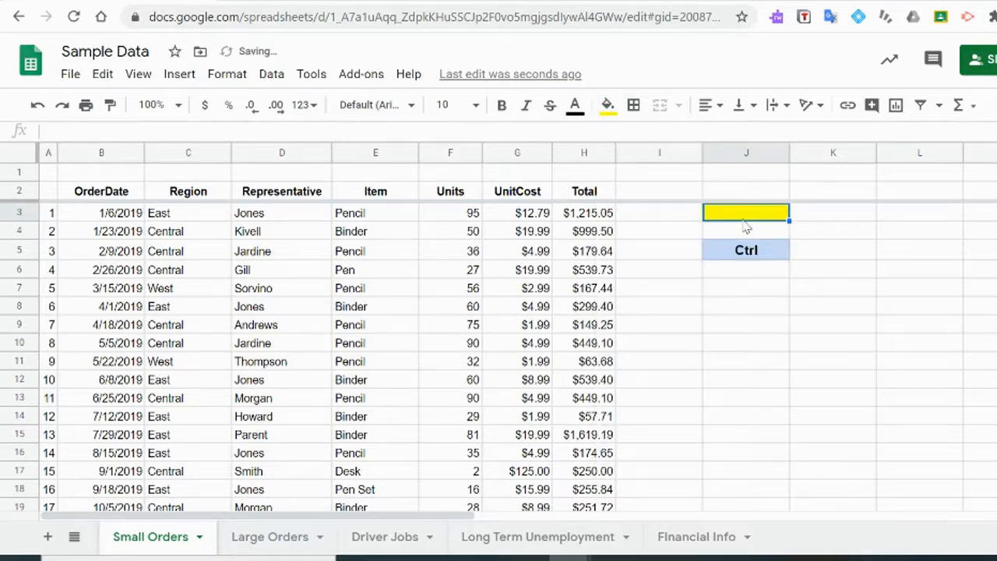
key("ctrl+z")
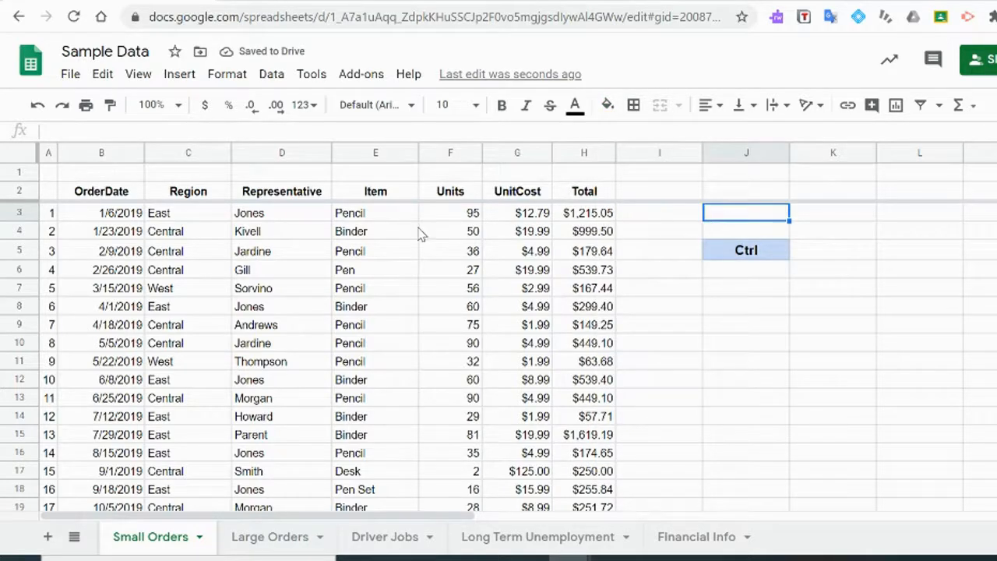
Create a filter on the header row from OrderDate in B2 to Total in H2
left_click_drag(81, 195, 606, 195)
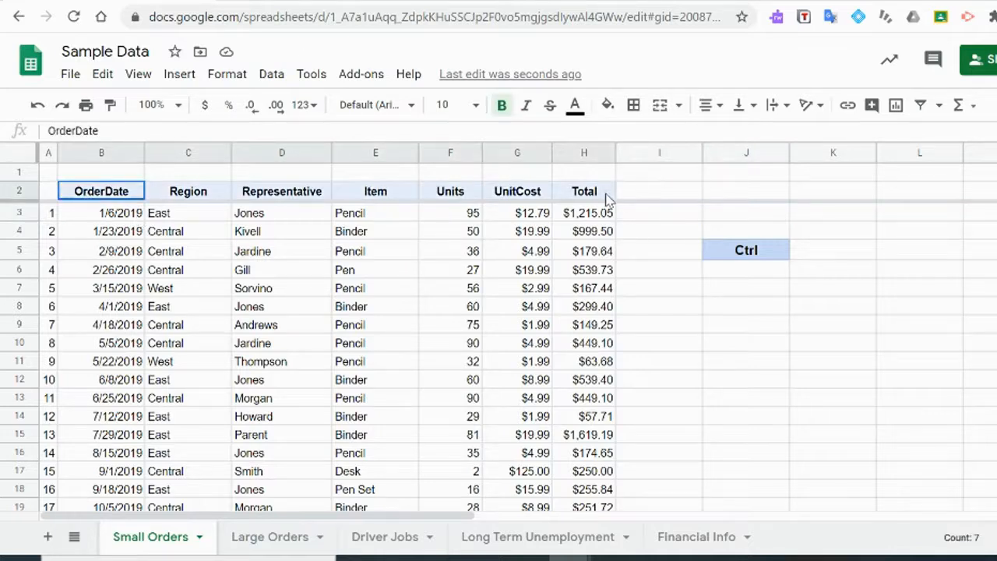
left_click(272, 76)
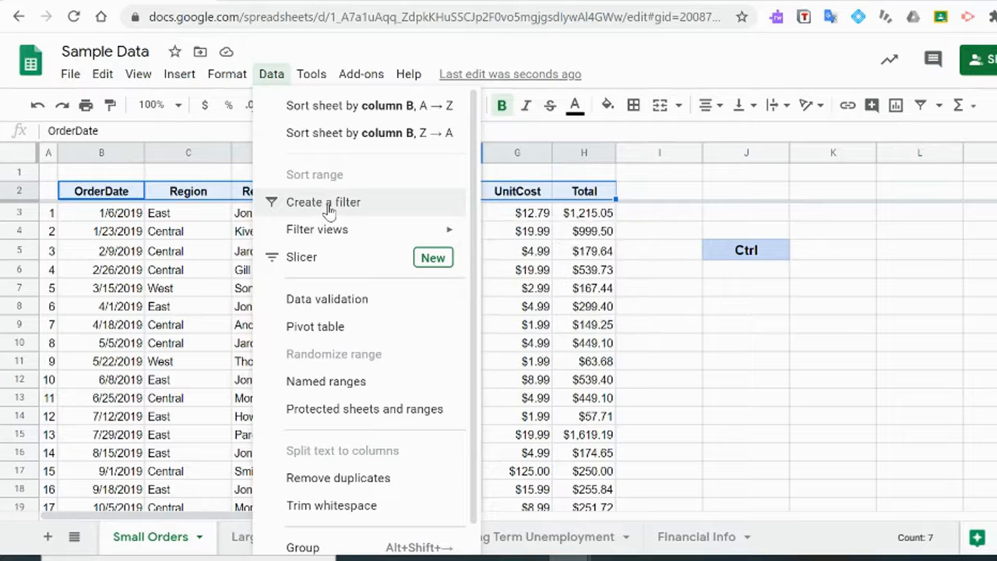
left_click(328, 210)
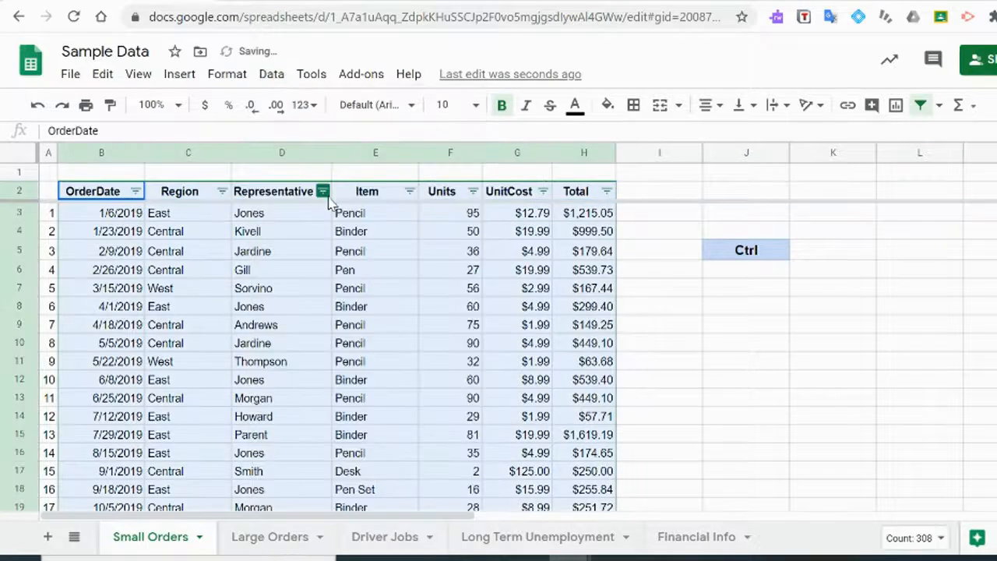
Sort the orders in ascending order (A → Z) by Item, by Units and by UnitCost, one column at a time
left_click(410, 191)
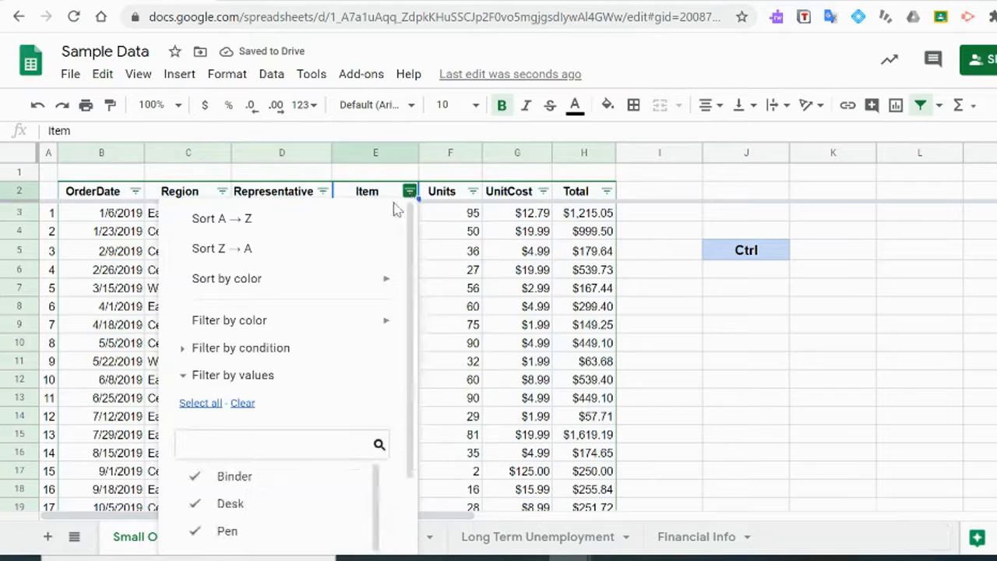
left_click(300, 221)
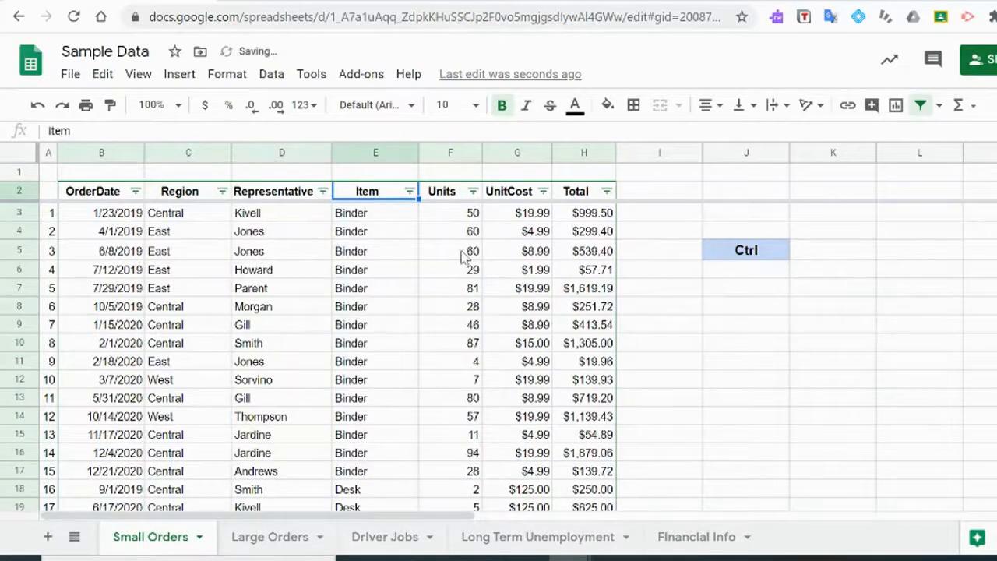
left_click(473, 191)
left_click(423, 223)
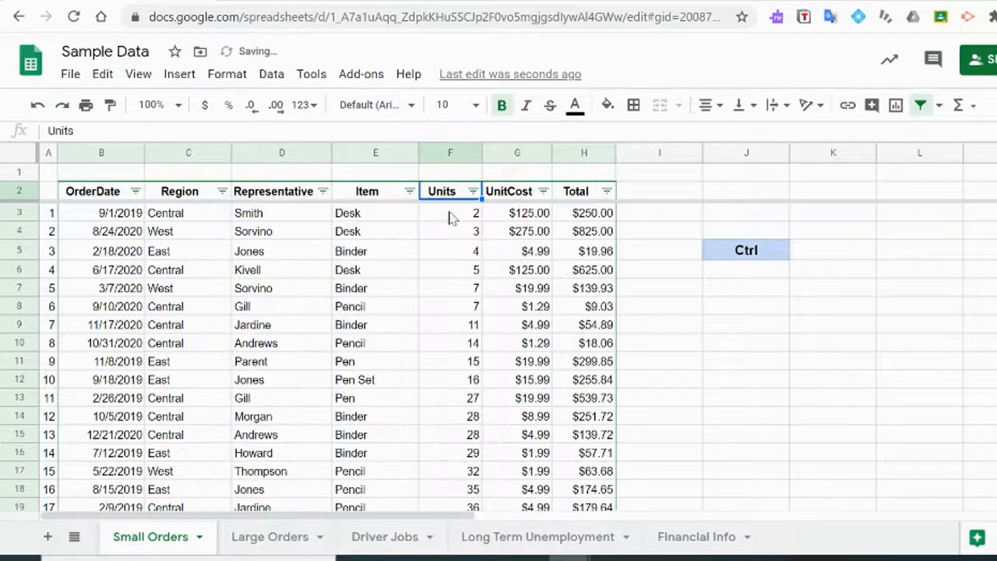
left_click(543, 191)
left_click(479, 223)
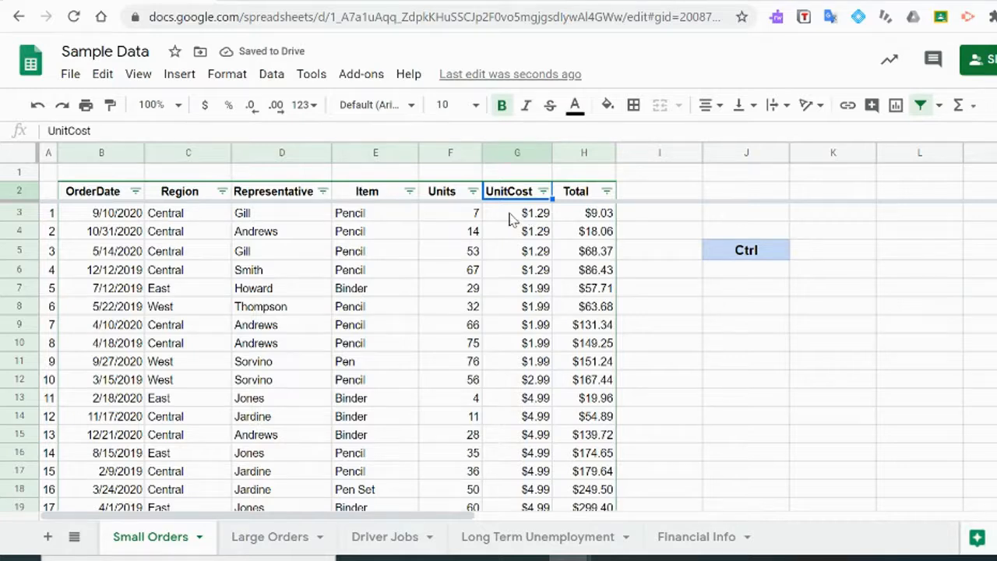
left_click(520, 218)
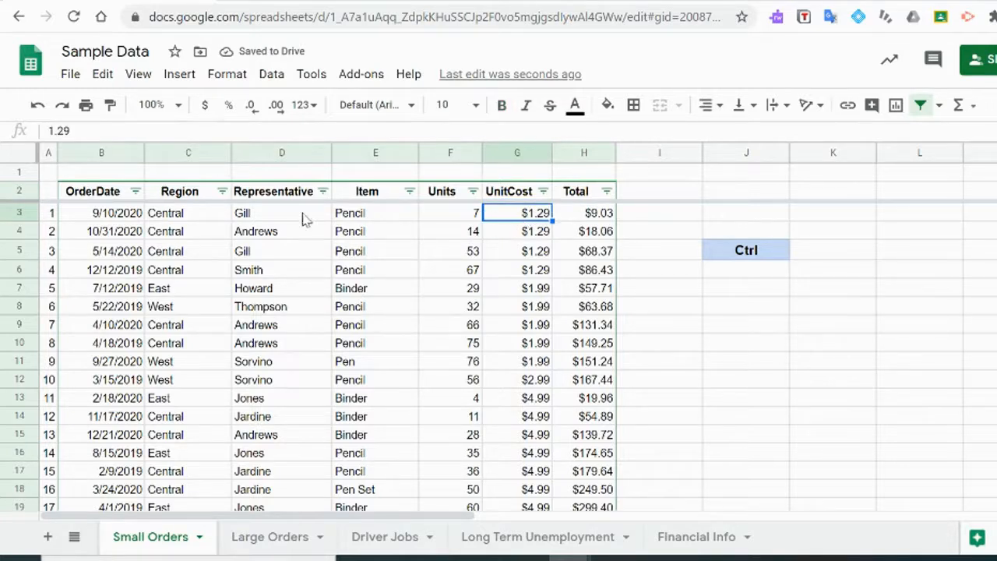
left_click(122, 217)
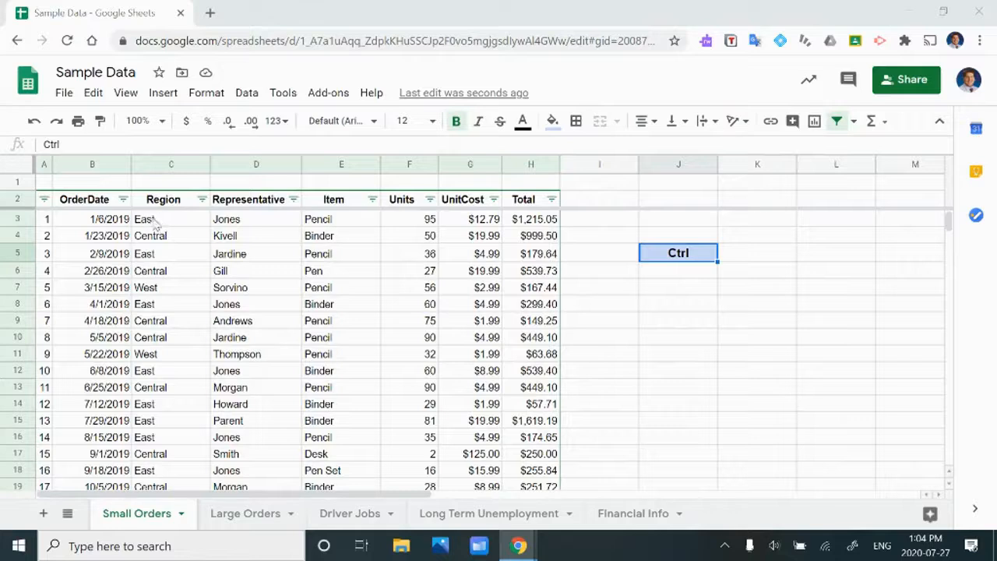
Sort the filtered orders by Region in descending order (Z → A)
left_click_drag(156, 225, 187, 224)
left_click(240, 223)
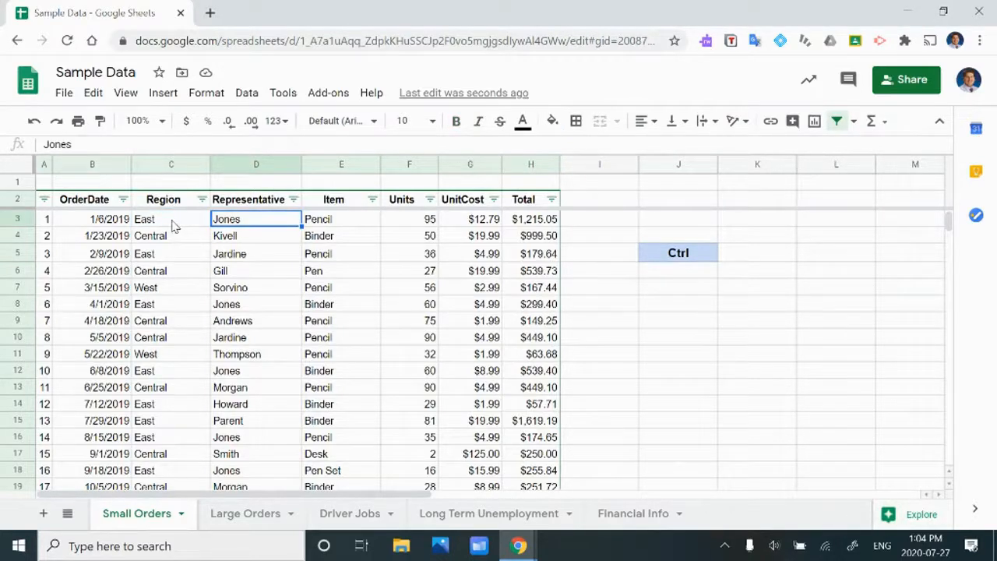
left_click(145, 224)
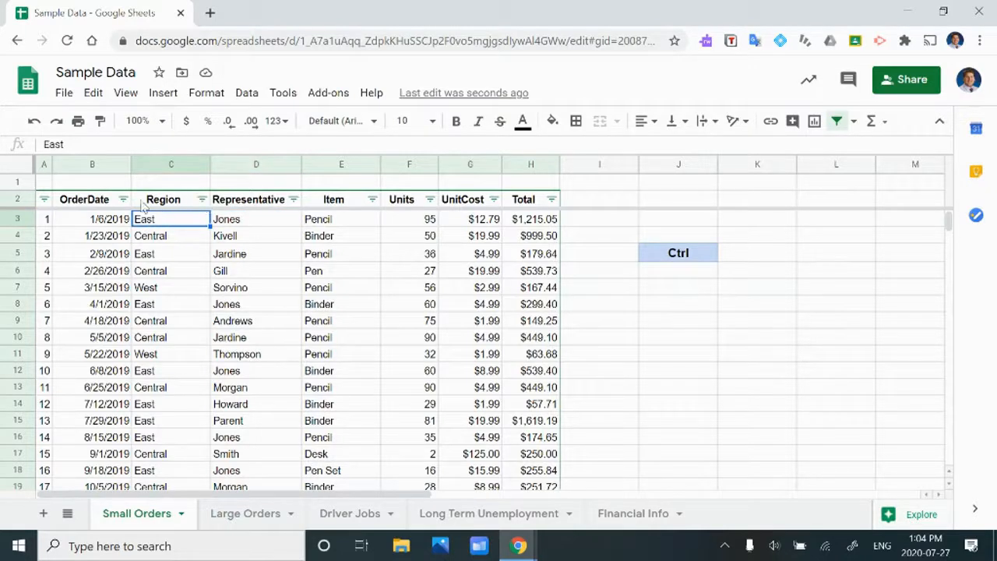
left_click(202, 200)
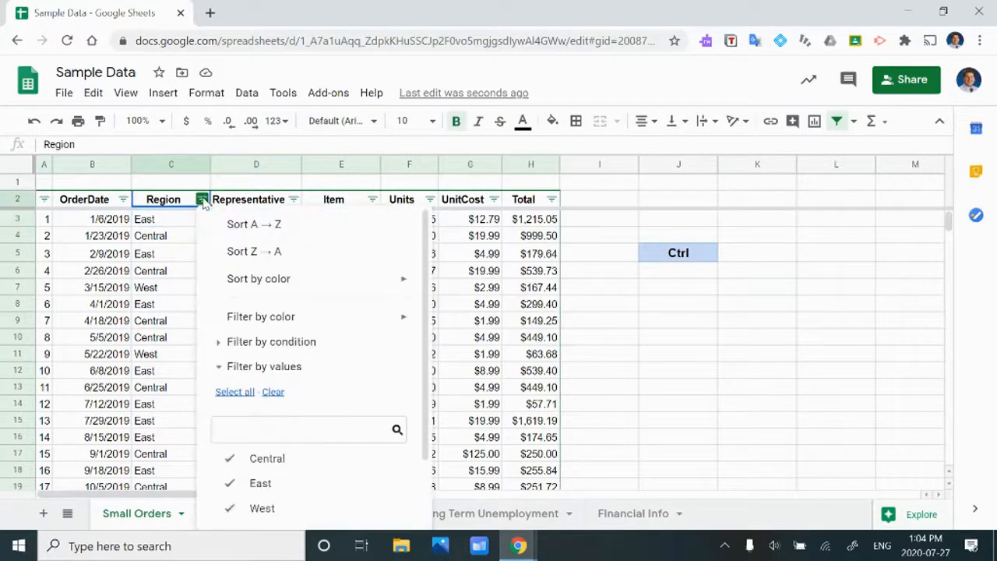
left_click(257, 254)
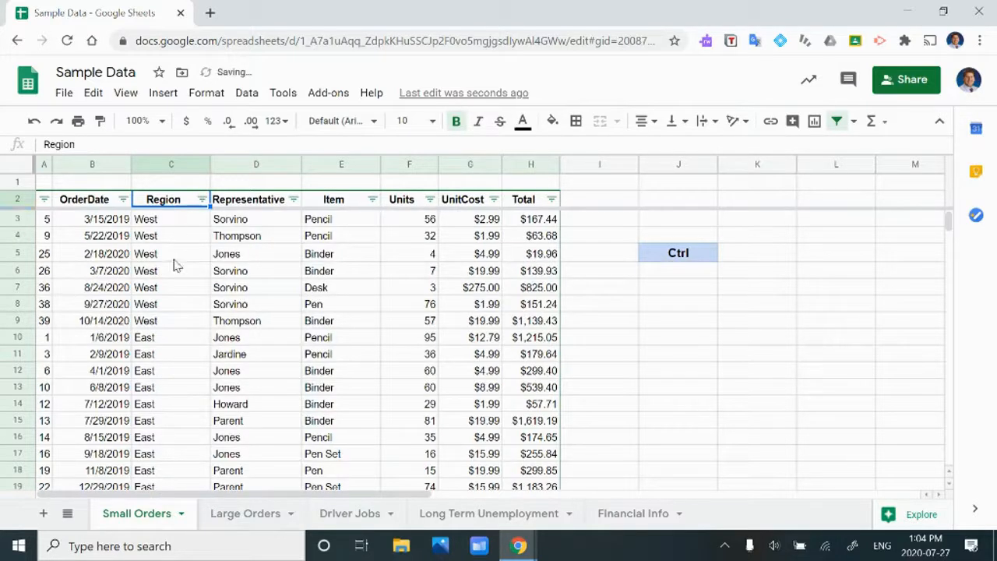
Check the Region and Representative cells of the East orders in rows 10 and 12 for the same representative
left_click_drag(185, 337, 265, 341)
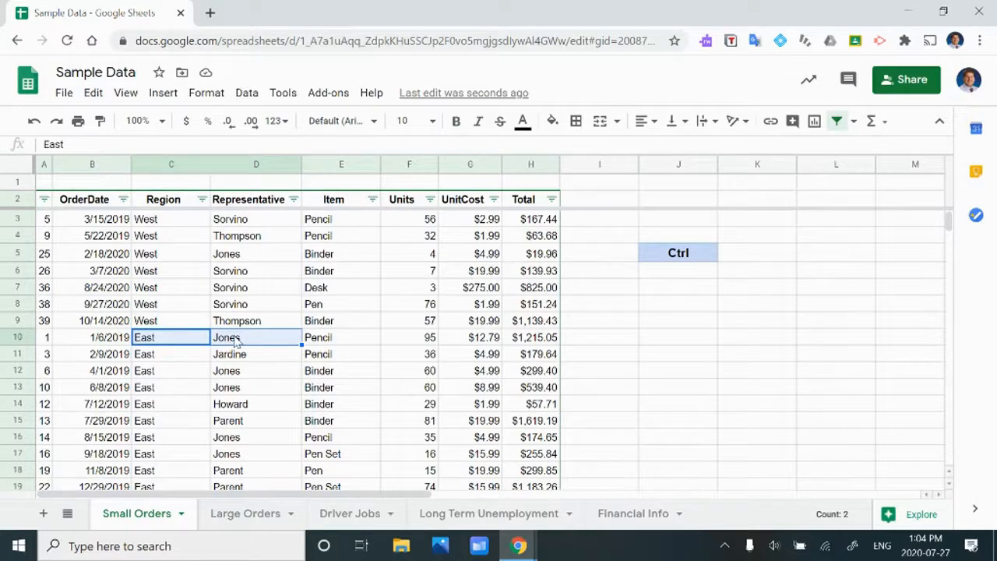
left_click(241, 371)
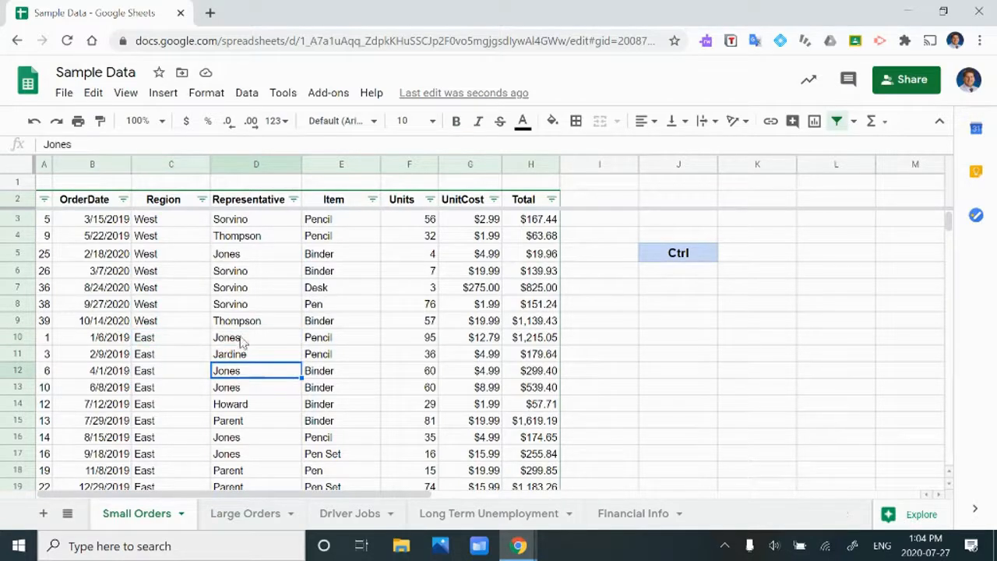
left_click_drag(199, 373, 240, 375)
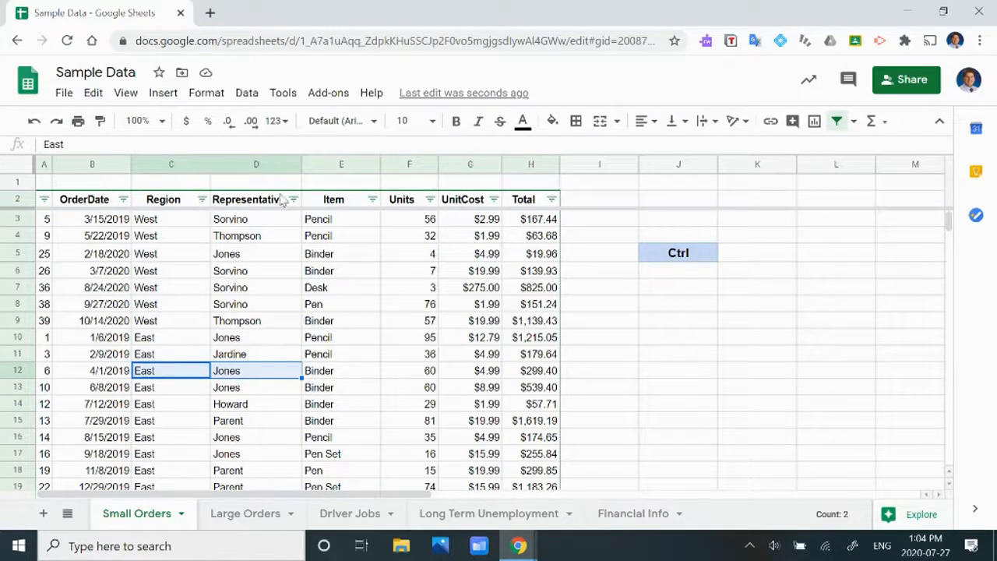
Sort the data rows 3 to 45 by Column C, A → Z, with Column D, A → Z, as the second sort column
left_click_drag(18, 219, 17, 387)
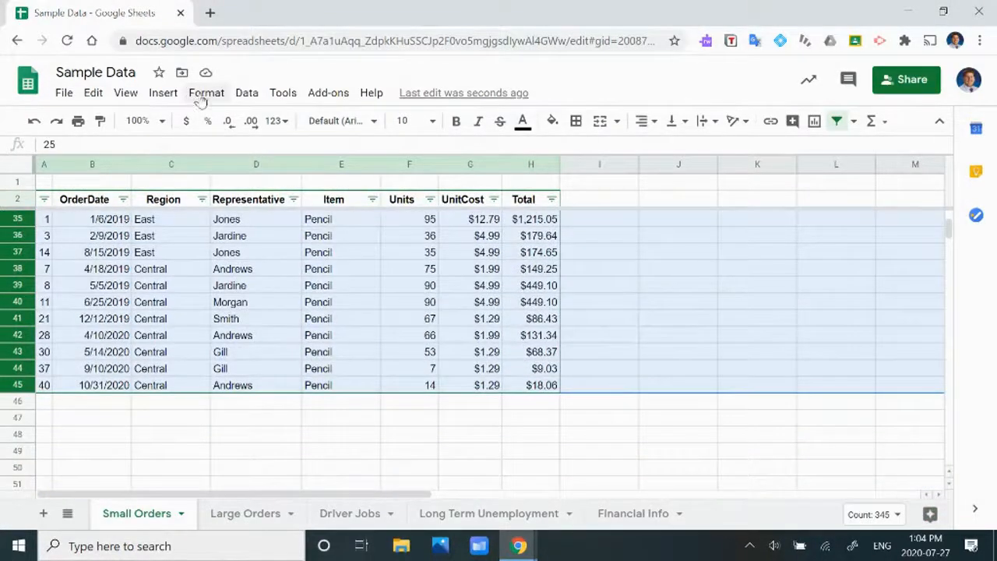
left_click(243, 95)
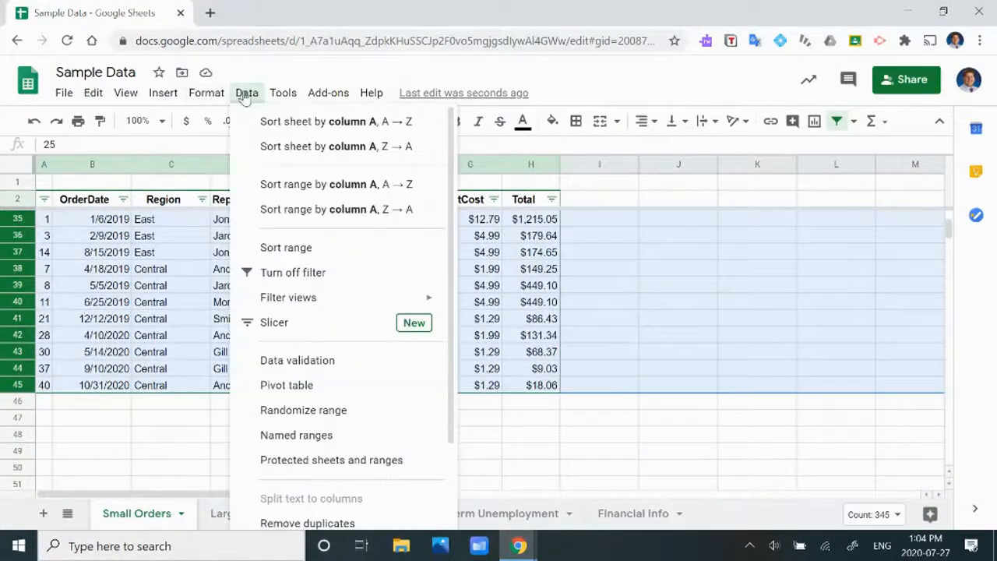
left_click(284, 249)
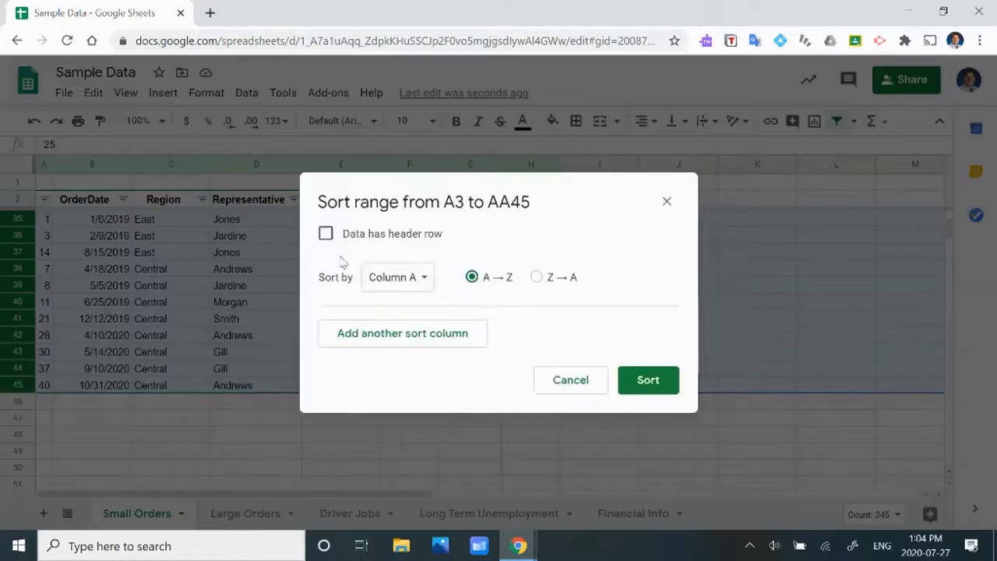
left_click(419, 282)
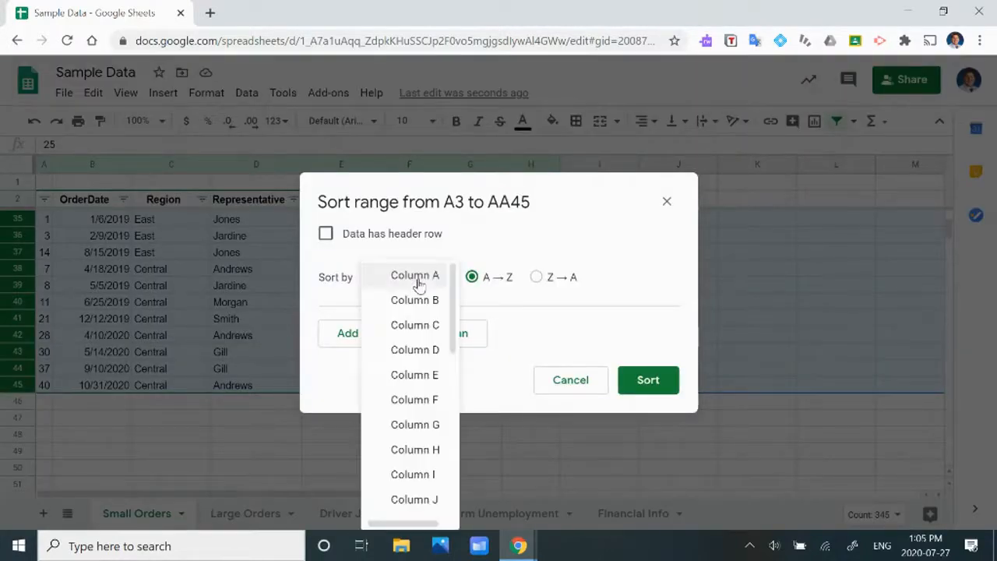
left_click(430, 330)
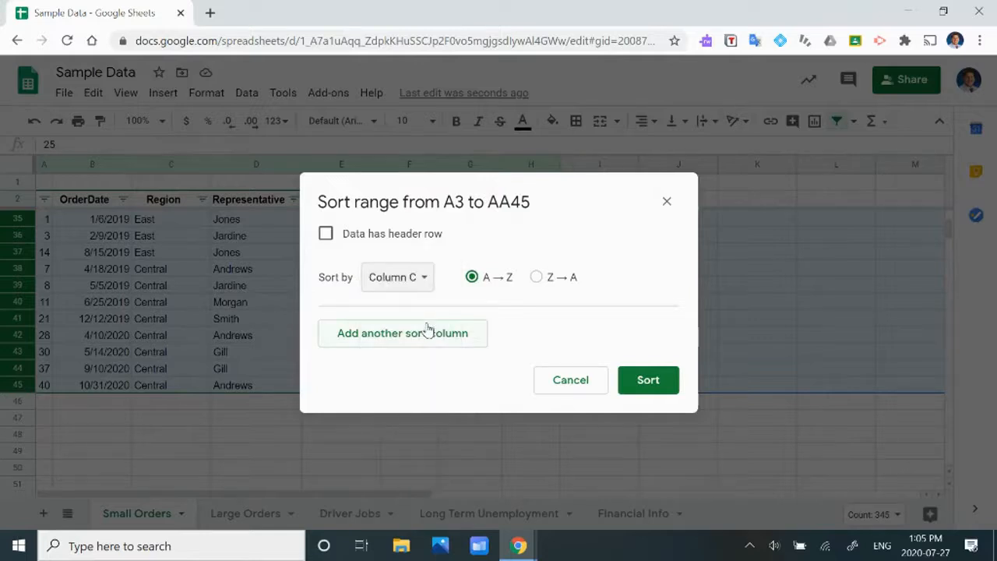
left_click(376, 345)
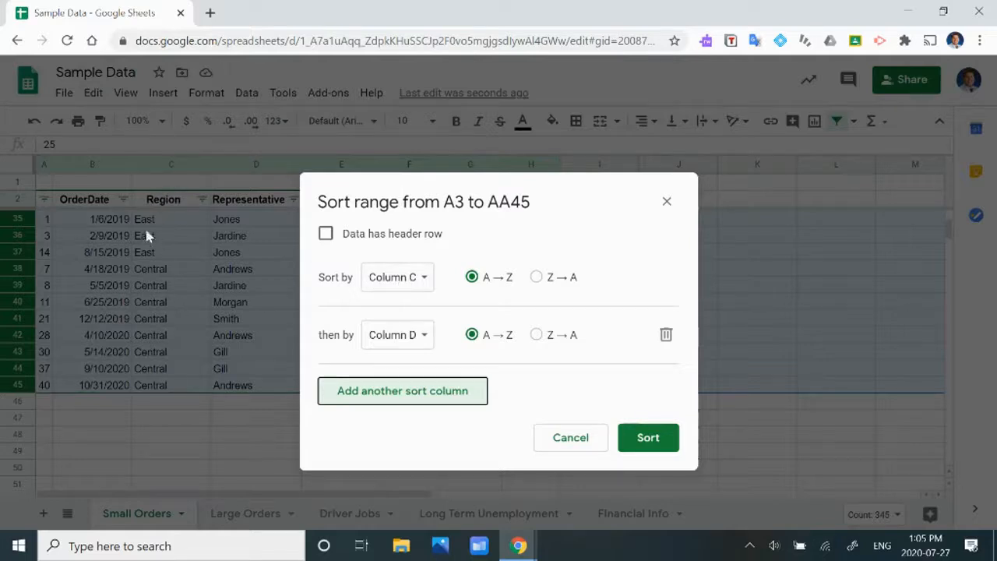
left_click(421, 336)
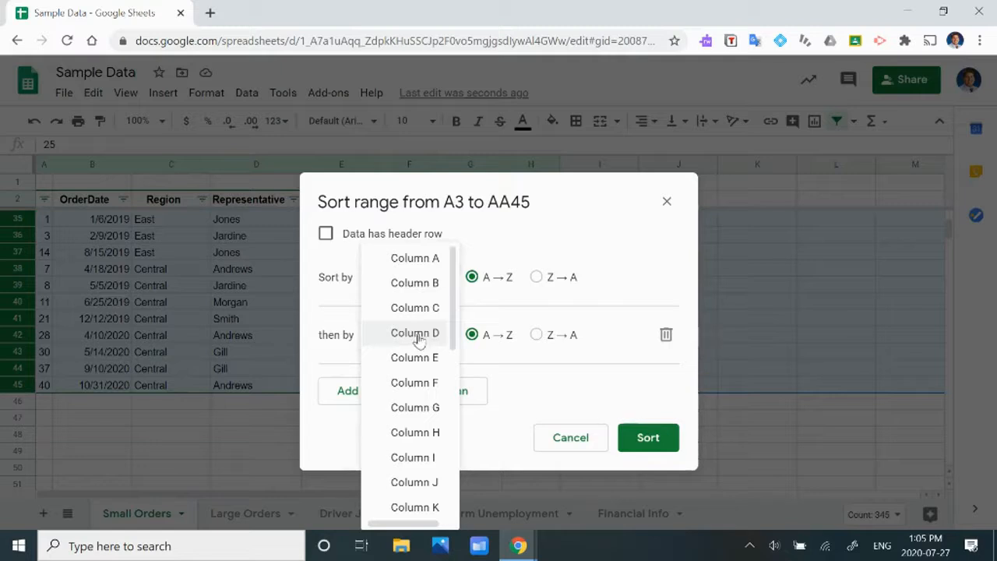
left_click(418, 336)
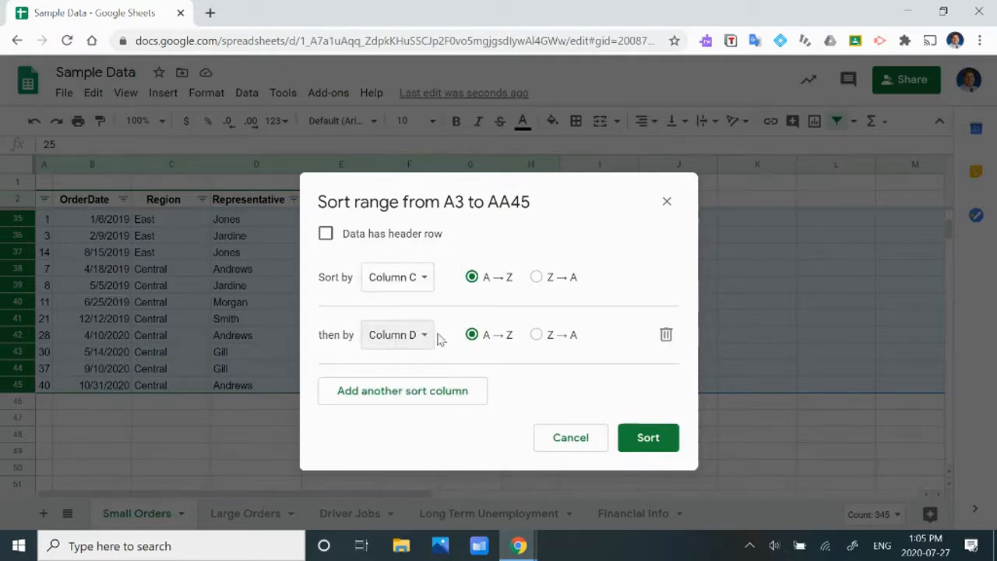
left_click(646, 438)
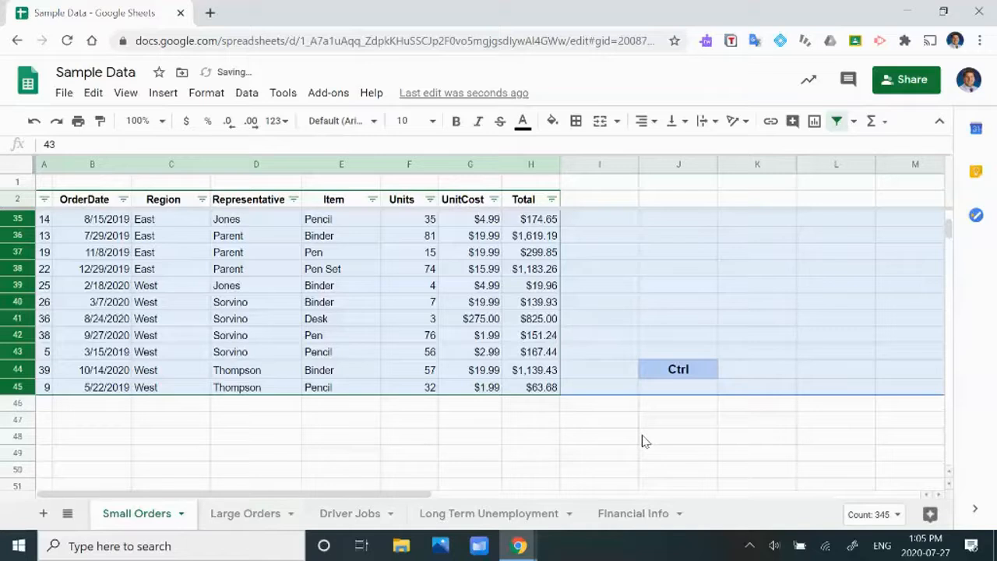
Go through the Region column to the first East order and select the grouped East representative's cells C31:D35
left_click(195, 251)
left_click(187, 226)
key("Up")
key("Up")
key("Up")
key("Up")
key("Up")
key("Up")
key("Up")
key("Up")
key("Up")
key("Up")
key("Down")
key("Down")
key("Down")
key("Down")
key("Down")
key("Up")
key("Up")
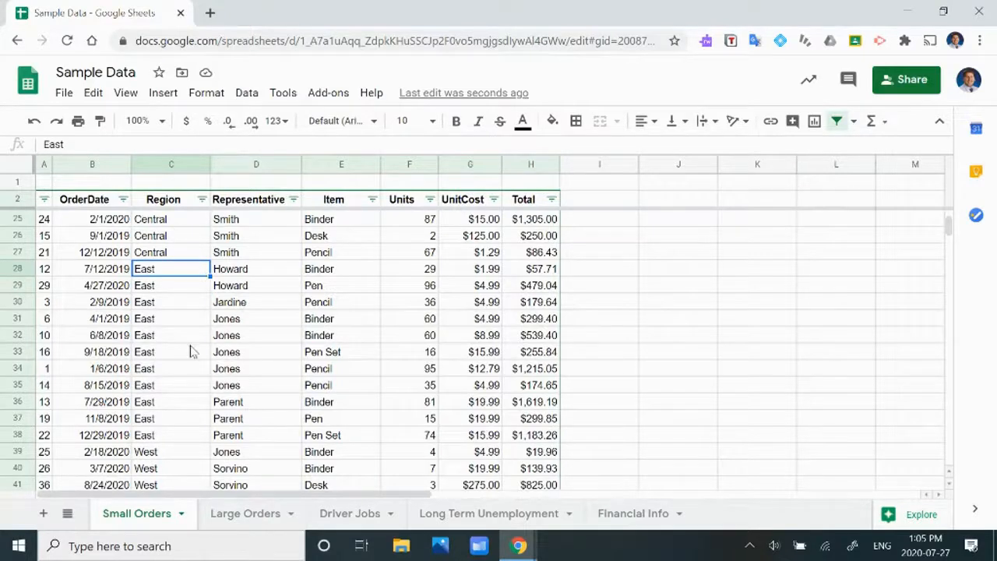
left_click_drag(156, 323, 273, 393)
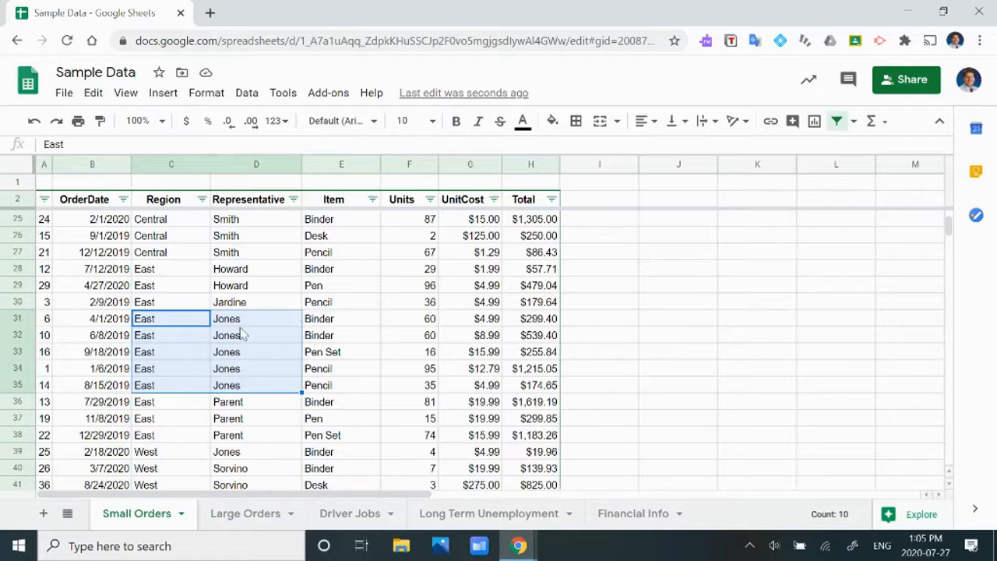
Sort the filtered orders A → Z by Representative first and by Region second
left_click(293, 199)
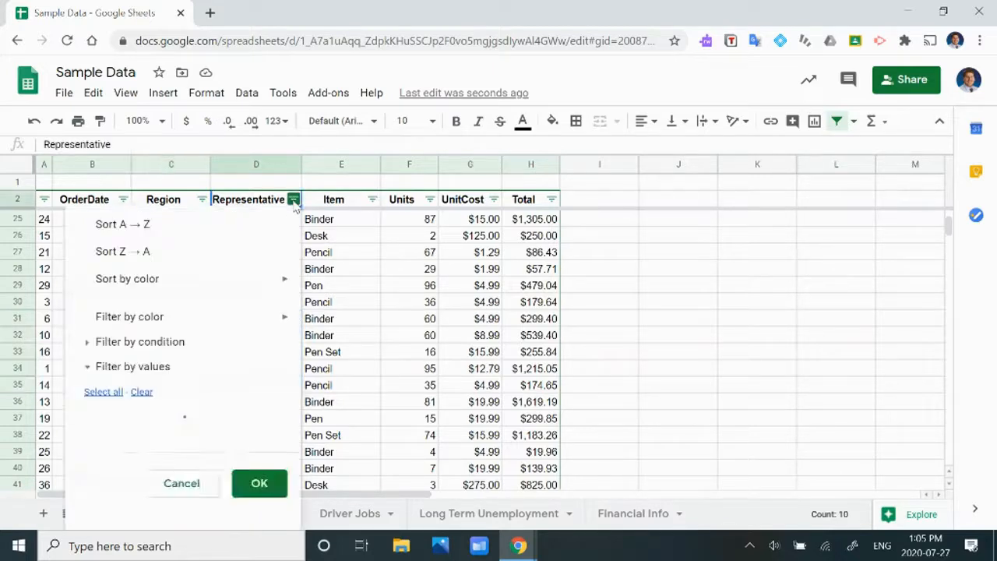
left_click(219, 228)
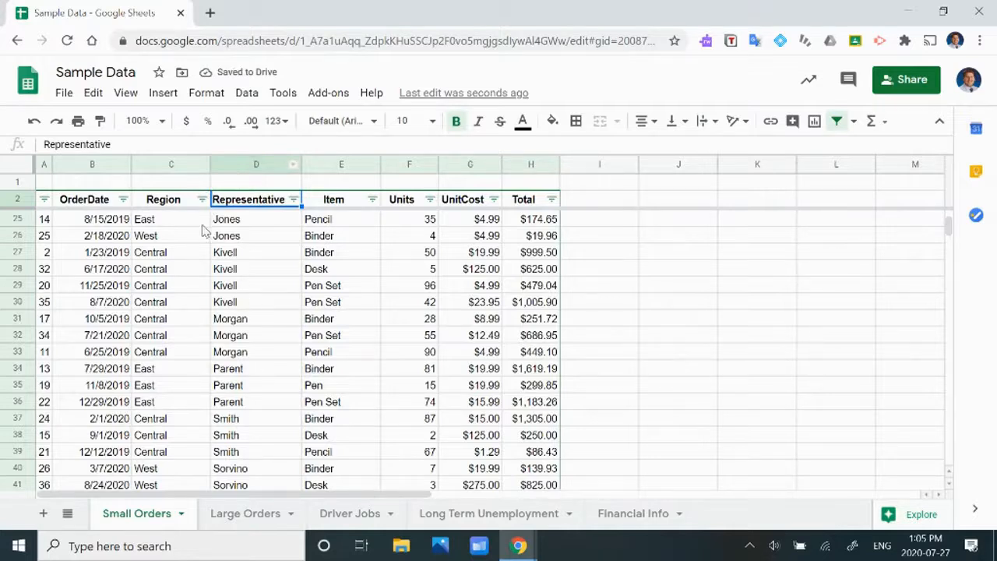
left_click(202, 200)
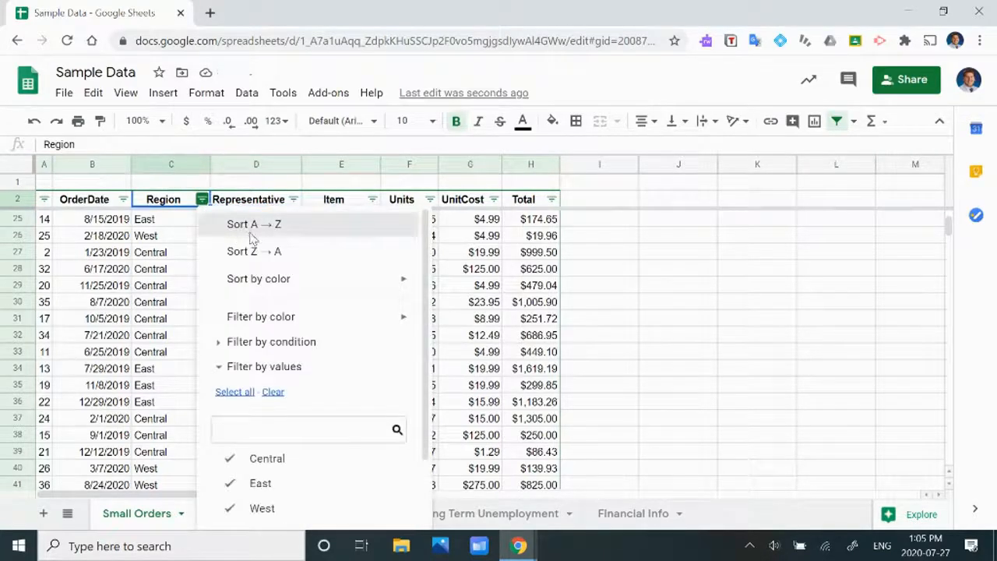
left_click(252, 226)
Examine the Region, Representative and Total cells of the East representative's orders in rows 31 to 35
left_click_drag(265, 327, 260, 389)
left_click_drag(181, 326, 169, 388)
left_click_drag(196, 325, 262, 389)
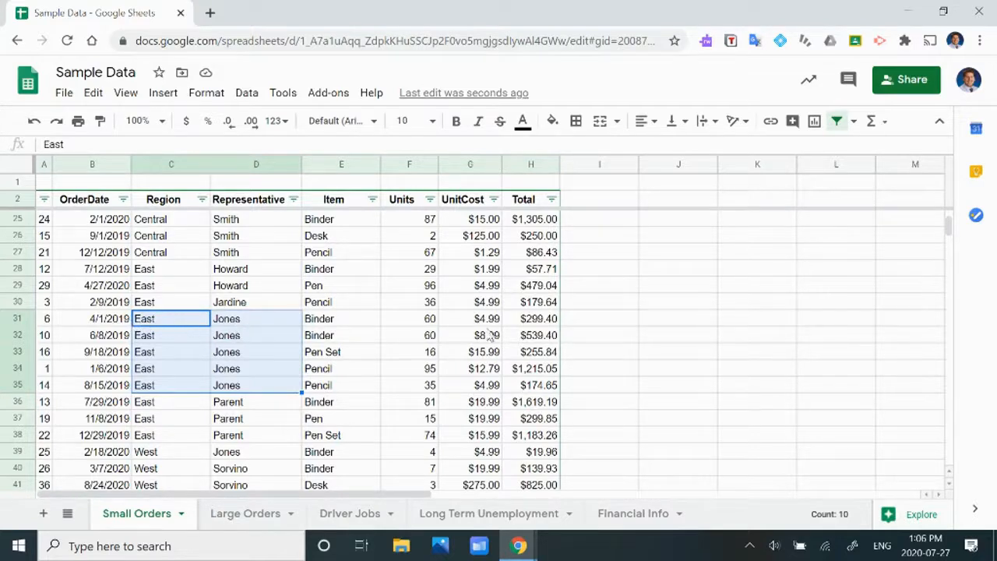
left_click_drag(534, 322, 537, 384)
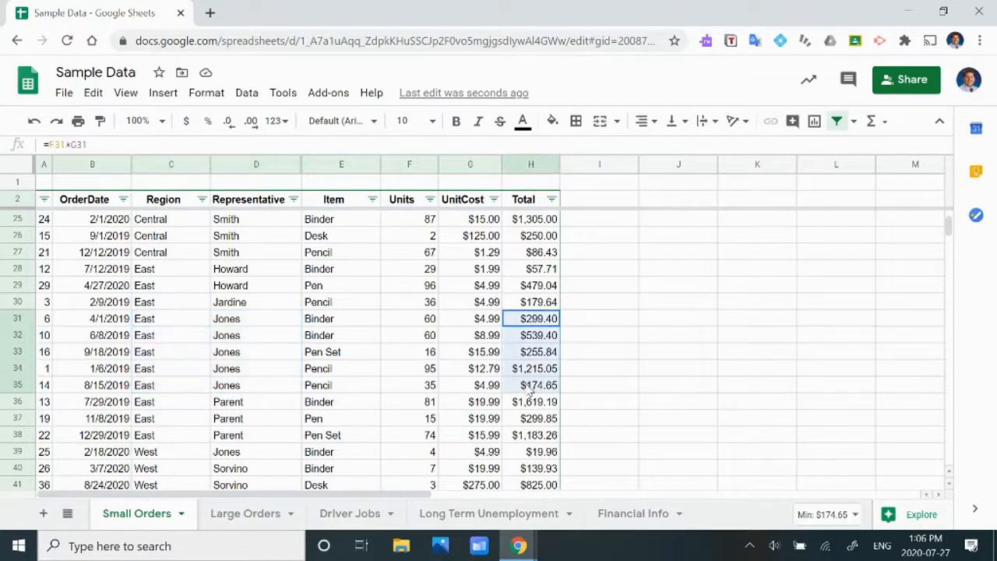
left_click_drag(164, 323, 263, 385)
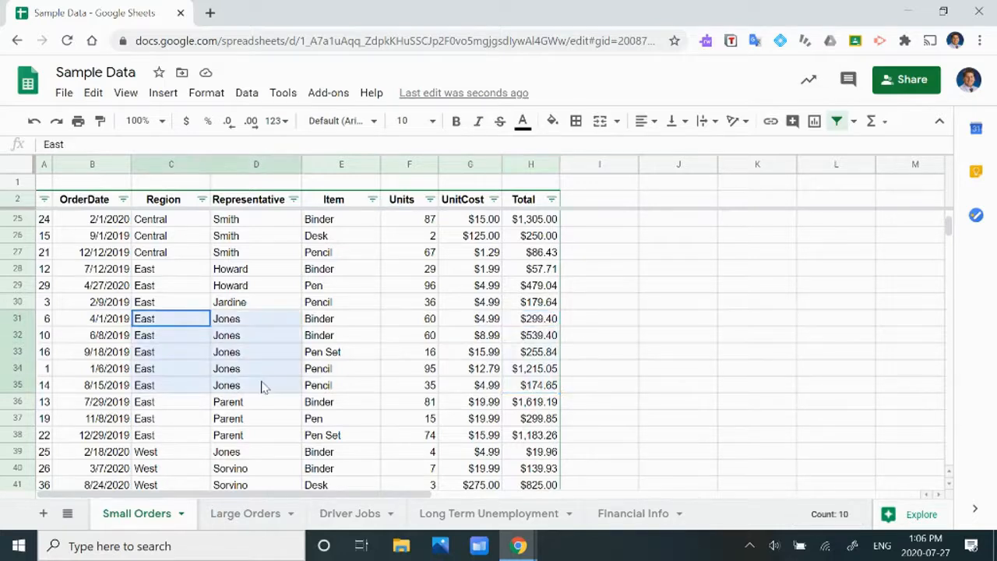
Enter a SUM formula in I31 that adds the Total values of the East representative's orders, starting at H31
left_click(595, 322)
type("=sum(")
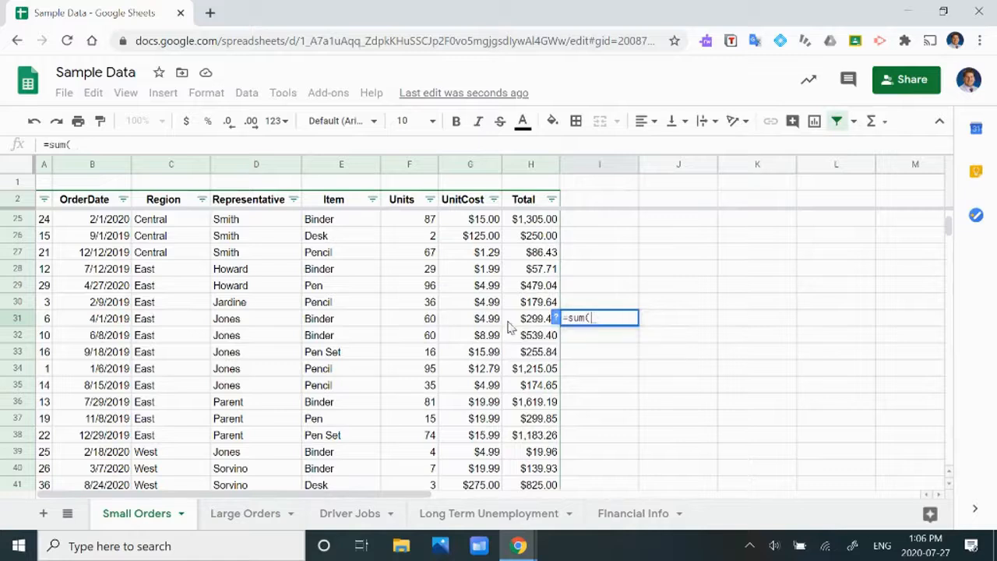
left_click_drag(518, 326, 514, 398)
key("Return")
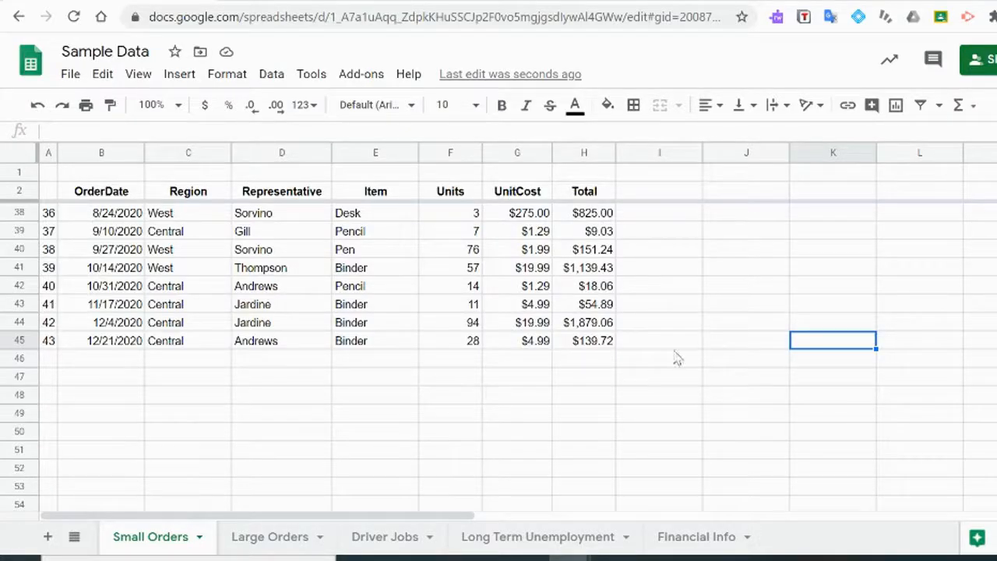
Go to the last order in row 45 and select the empty Total-column cell H46 beside the TOTAL label
left_click(20, 210)
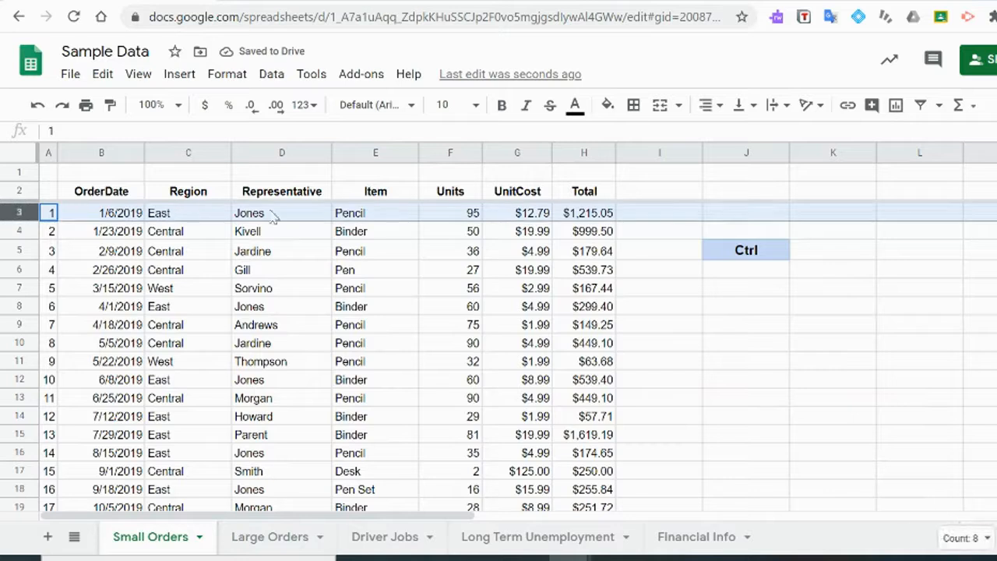
key("ctrl+Down")
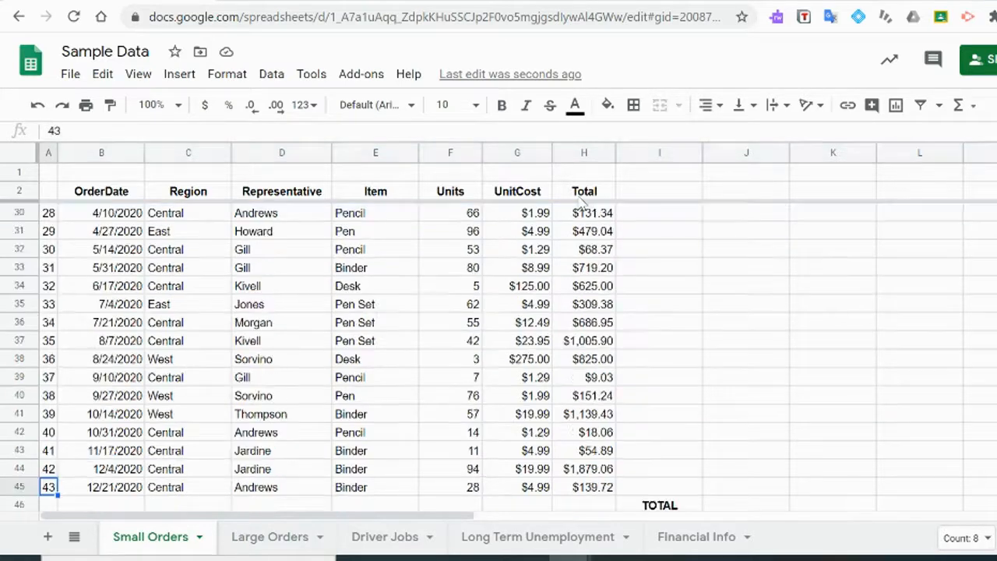
key("Down")
key("Up")
key("Right")
key("Right")
key("Right")
key("Right")
key("Right")
key("Right")
key("Right")
key("Down")
key("Down")
key("Down")
key("Down")
key("Down")
key("Down")
key("Down")
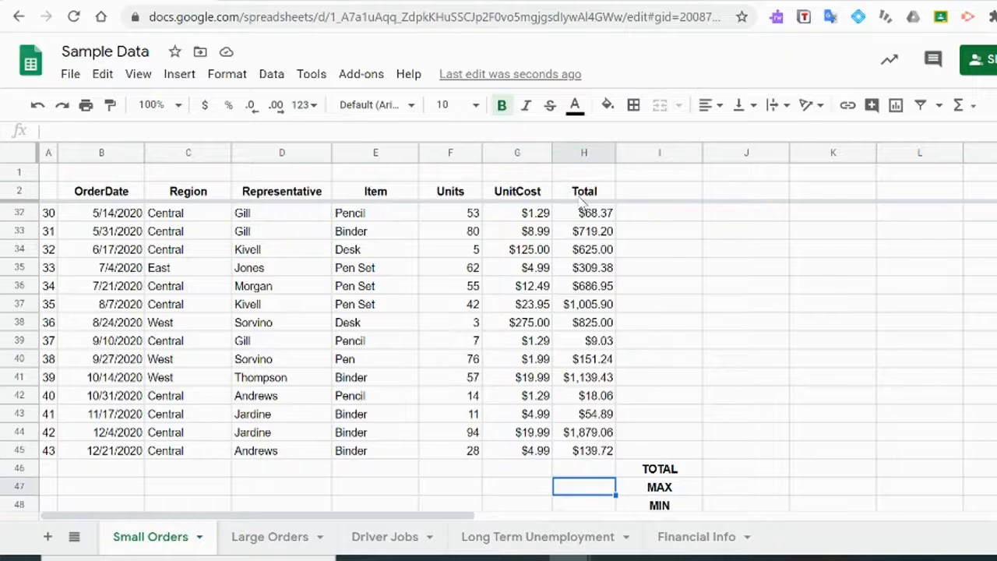
key("Up")
key("Up")
key("Up")
key("Up")
key("Up")
key("Up")
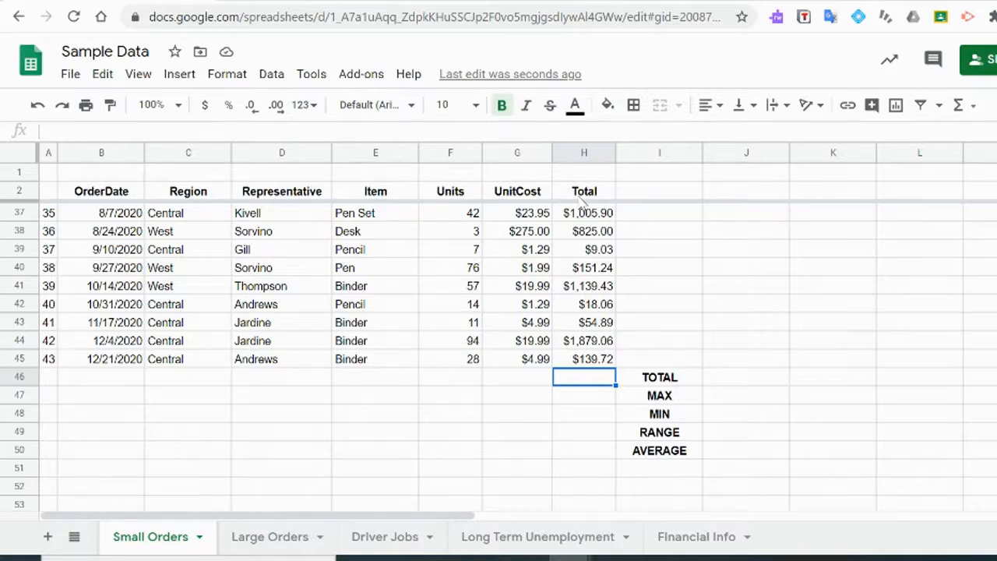
Enter the formula =sum(H3:H45) in H46 to add up all order totals, and reselect the cell
type("=sum")
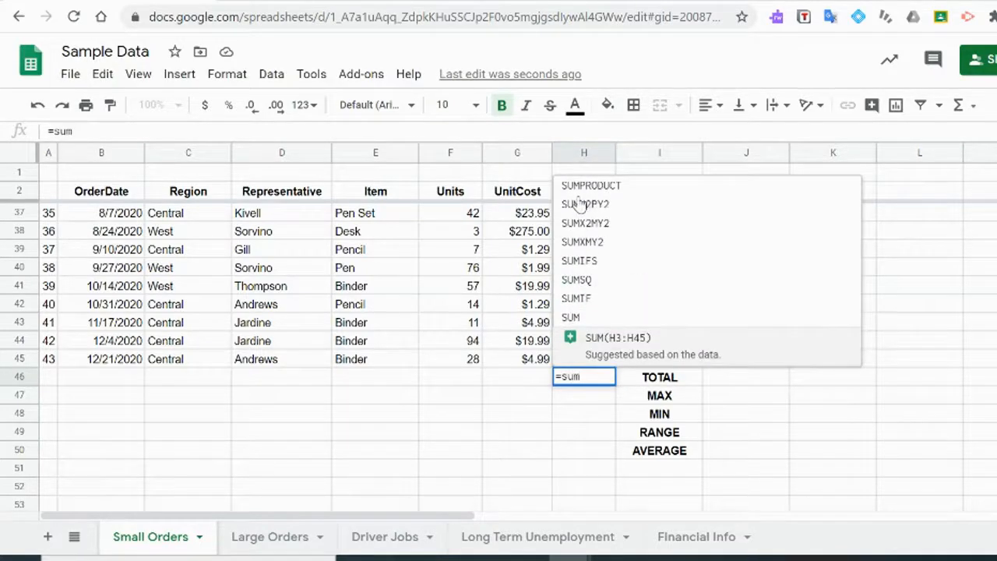
type("(")
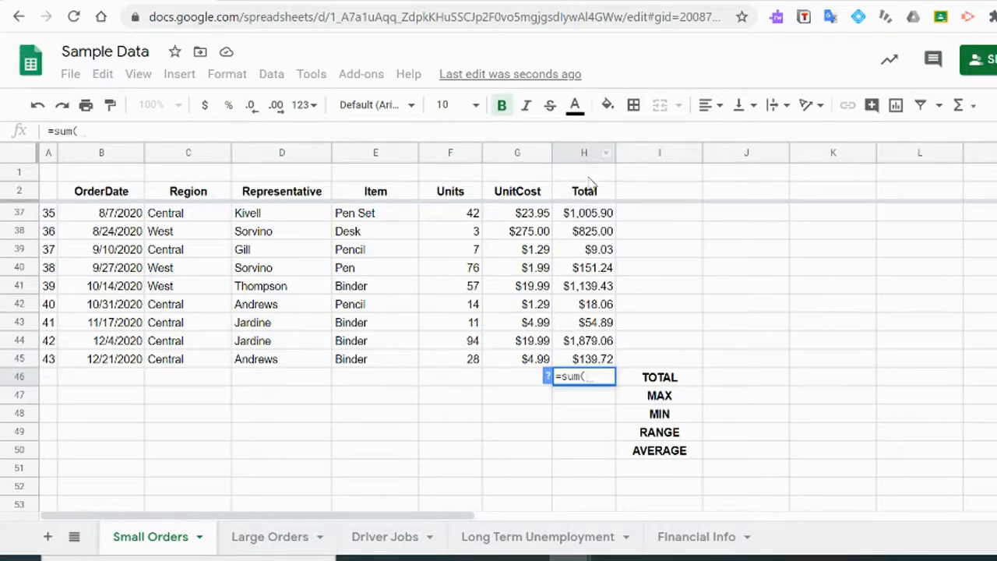
type("H3")
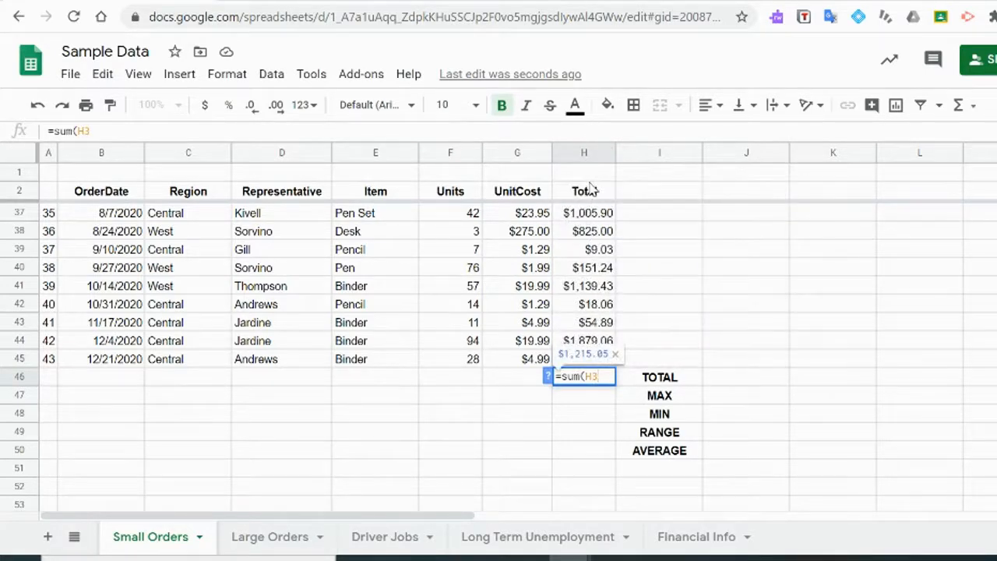
type(":H45")
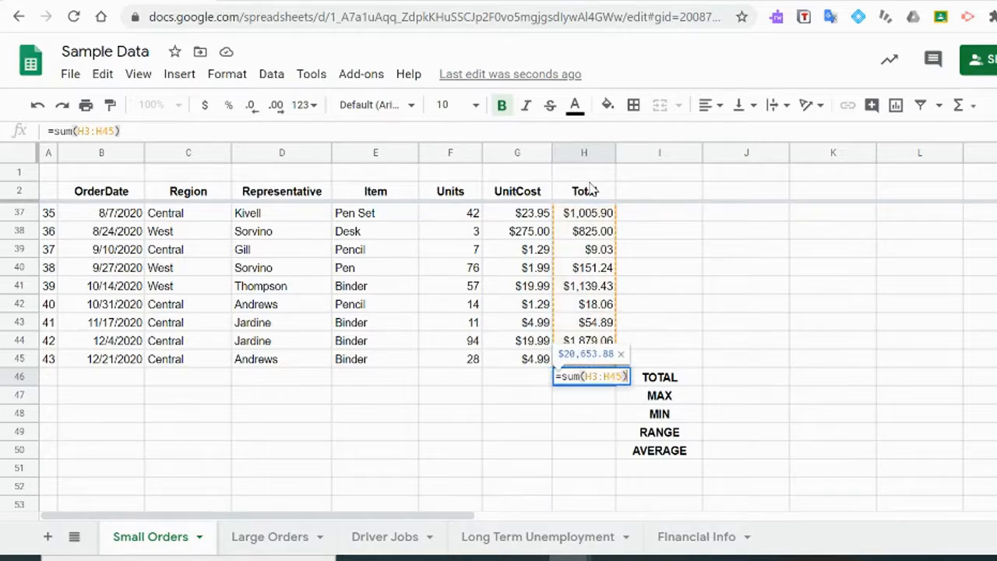
key("Return")
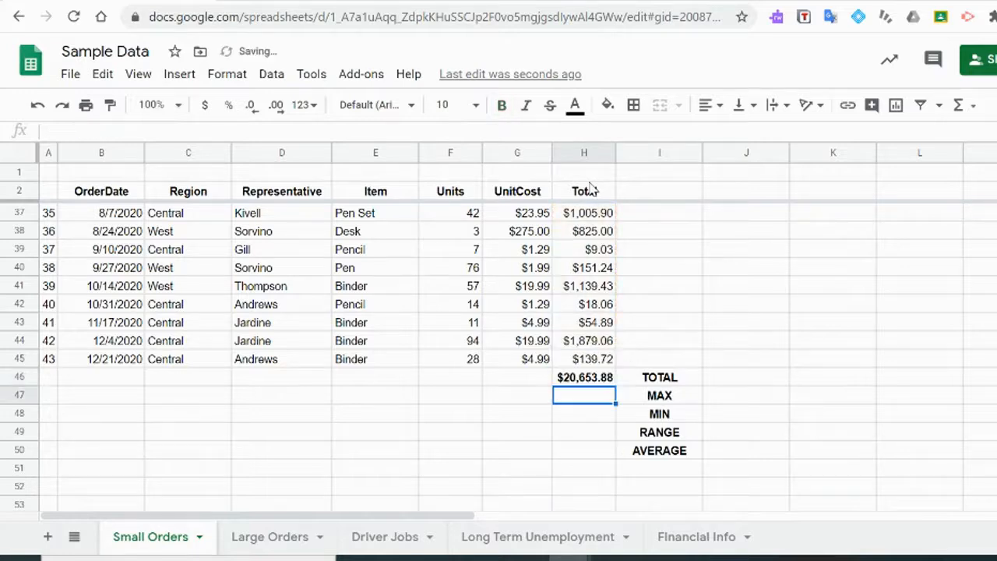
left_click(598, 376)
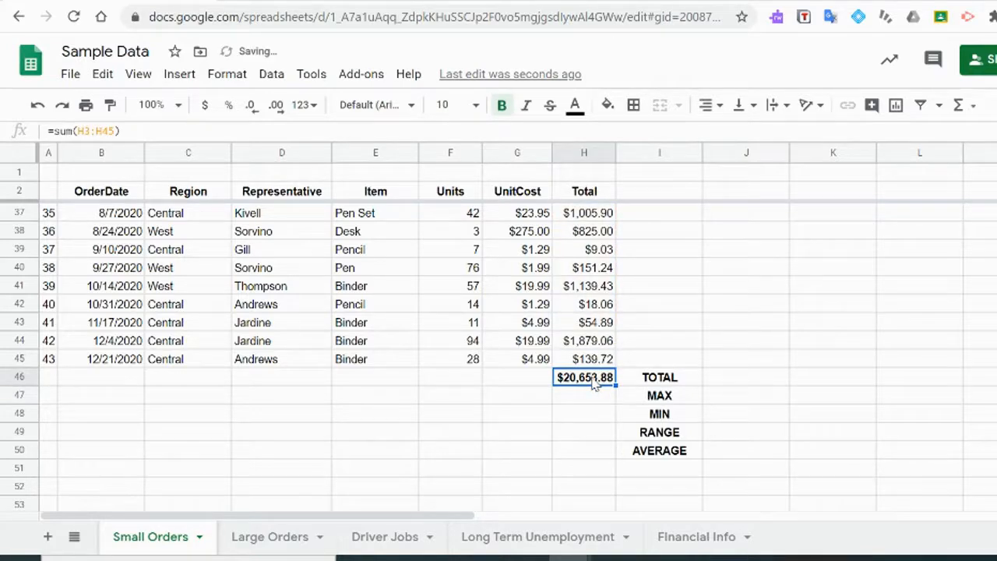
Enter the formula =max(H3:H45) in H47 beside the MAX label and check it against the order total in H44
left_click(588, 399)
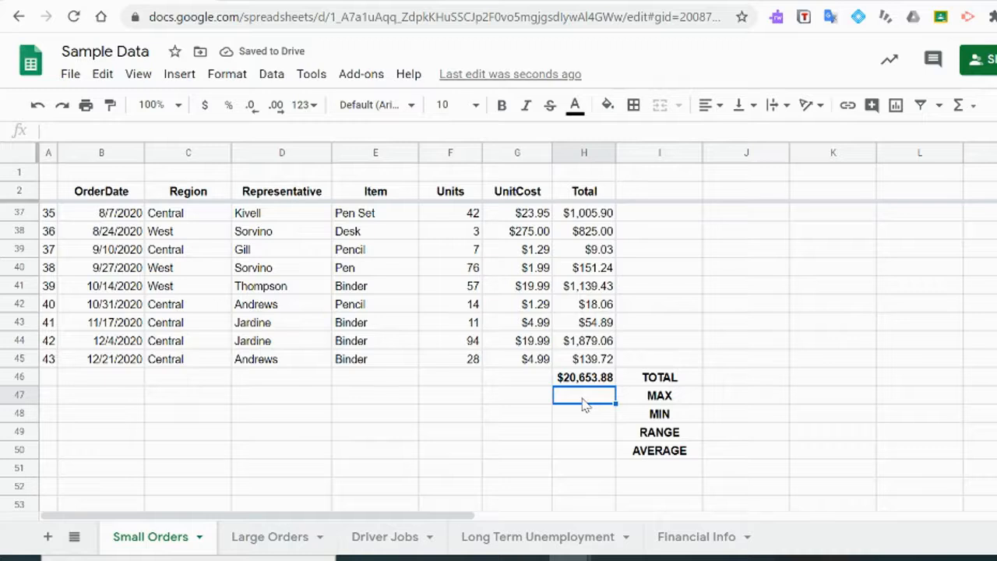
type("=")
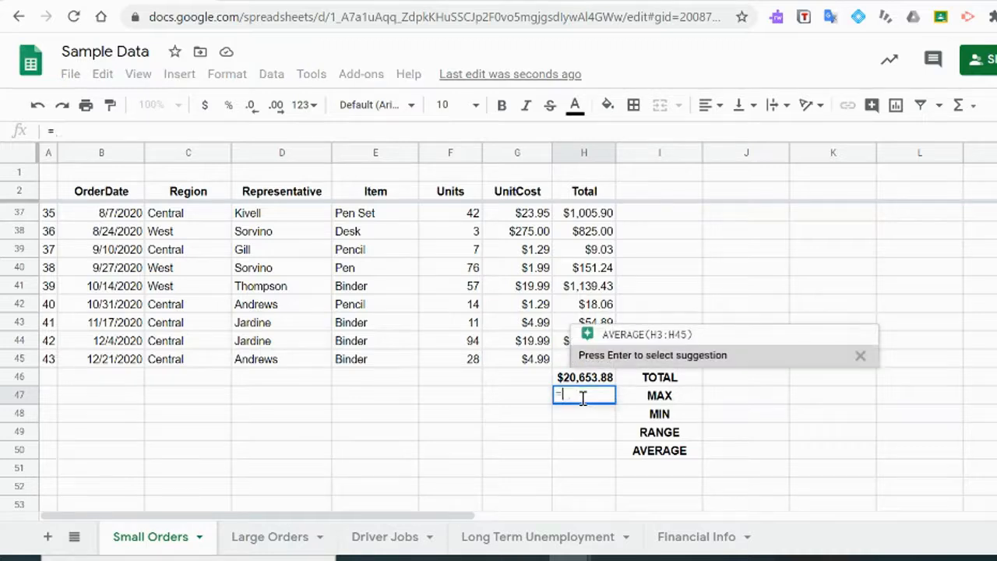
type("max")
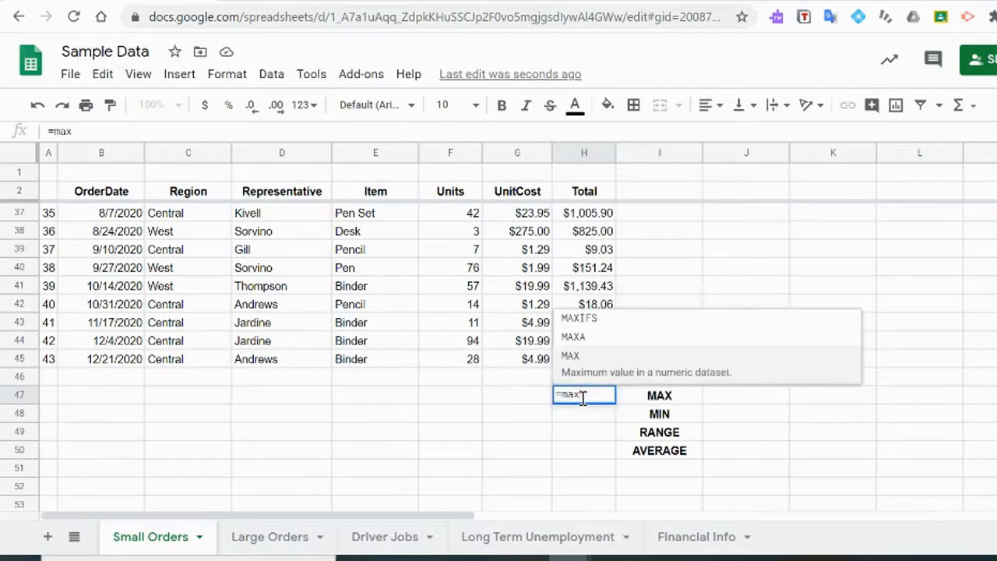
type("(")
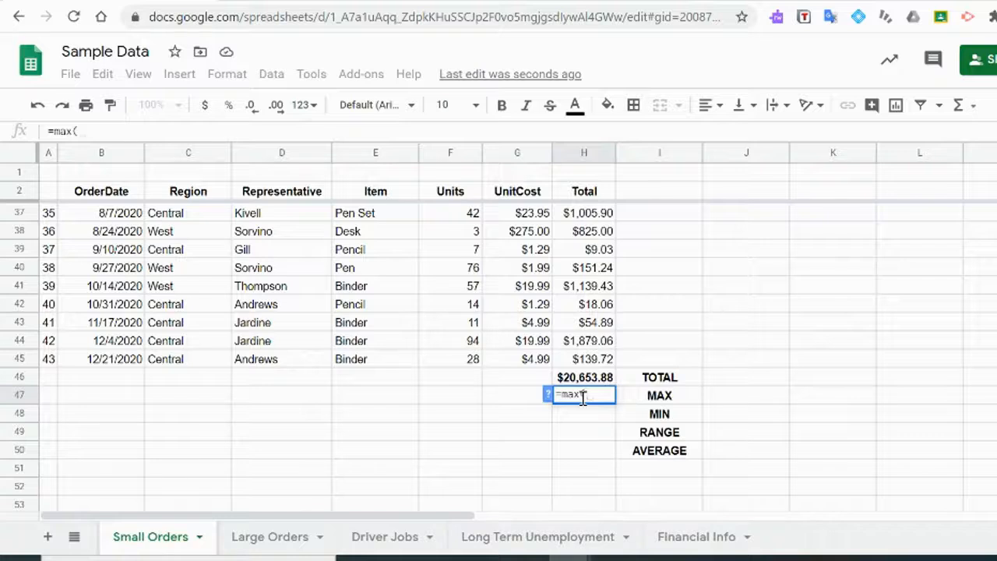
type("H3:H45")
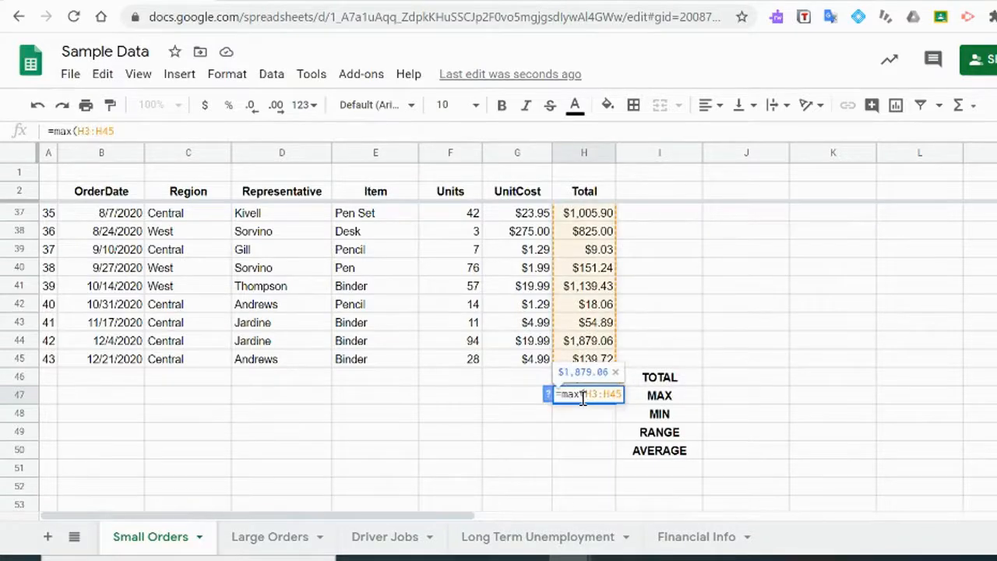
key("Return")
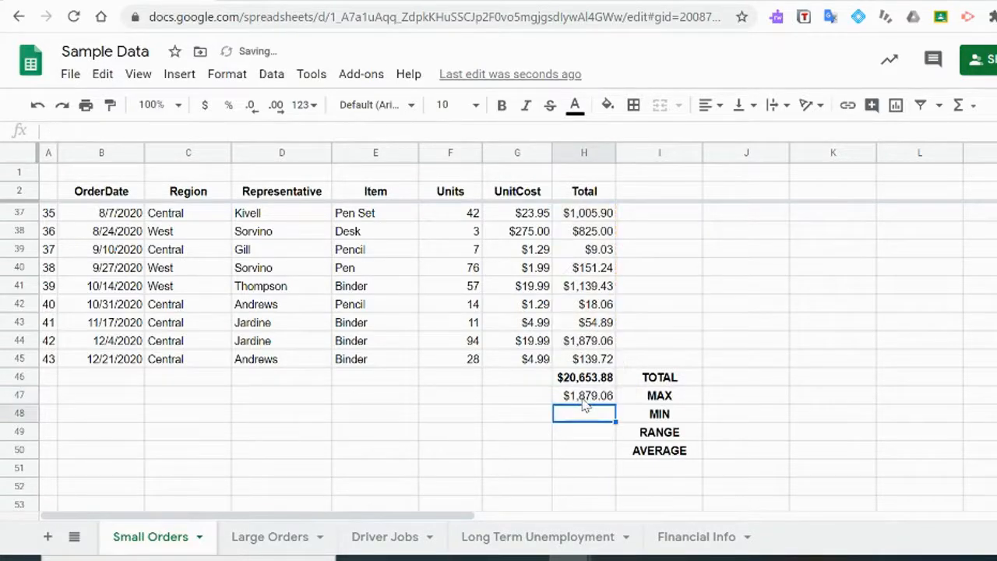
left_click(599, 398)
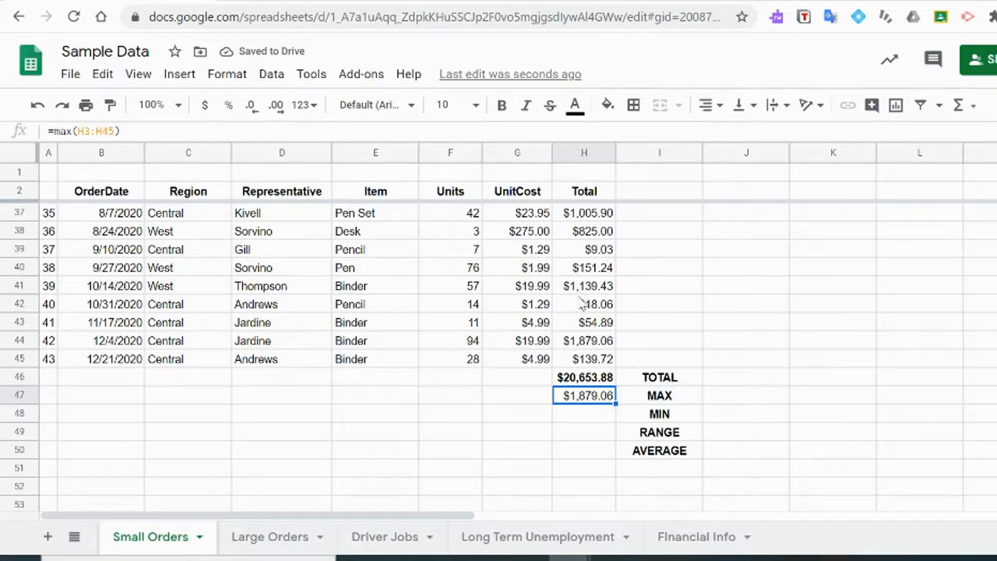
left_click(584, 343)
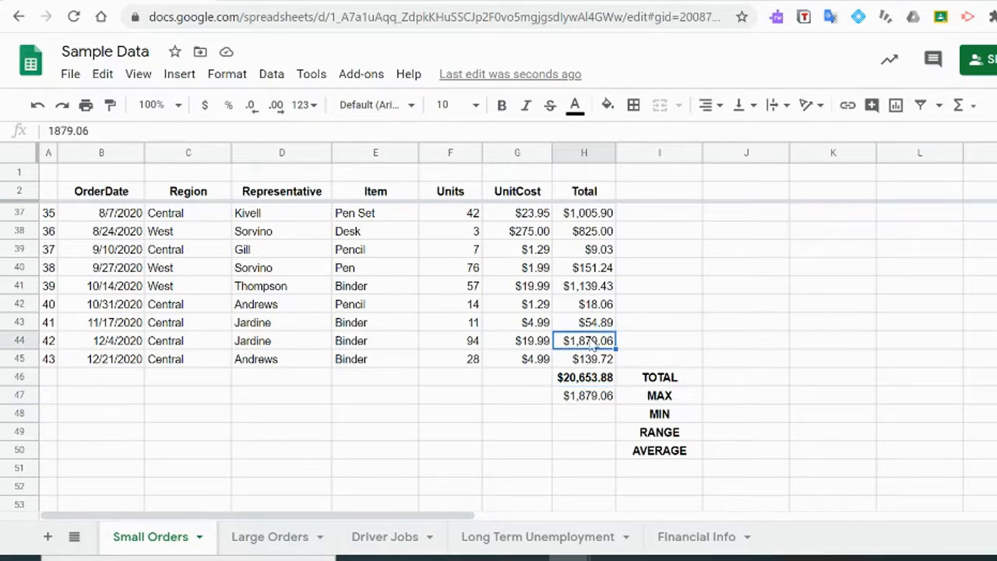
left_click(601, 399)
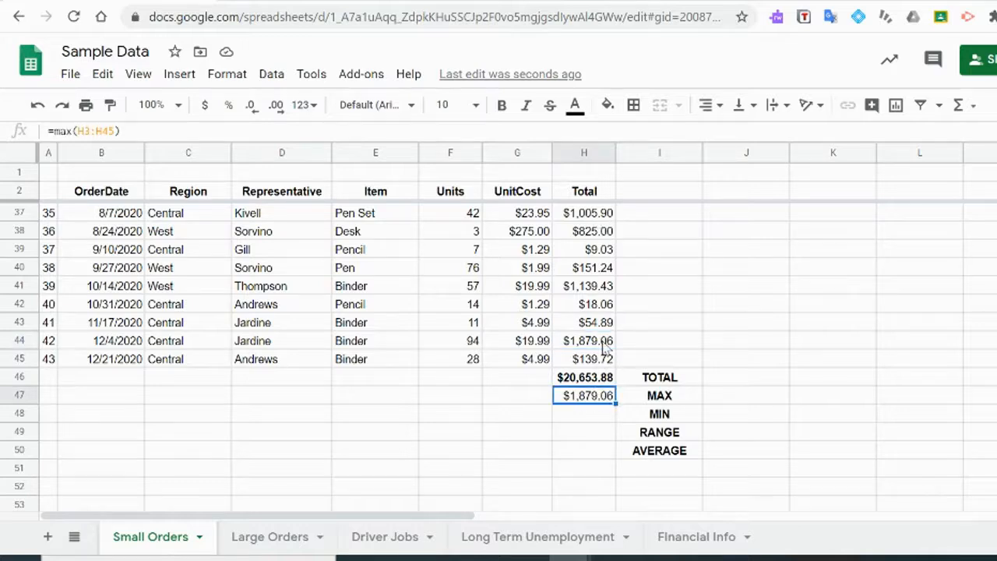
left_click(599, 417)
left_click(598, 398)
Enter the formula =min(H3:H45) in H48 beside the MIN label and check it against the order total in H39
left_click(598, 421)
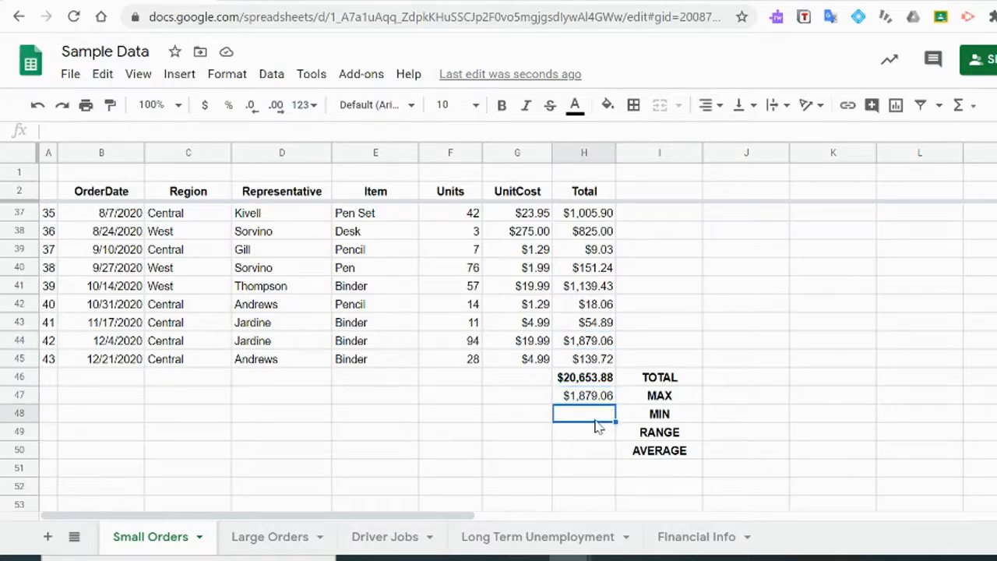
type("=min")
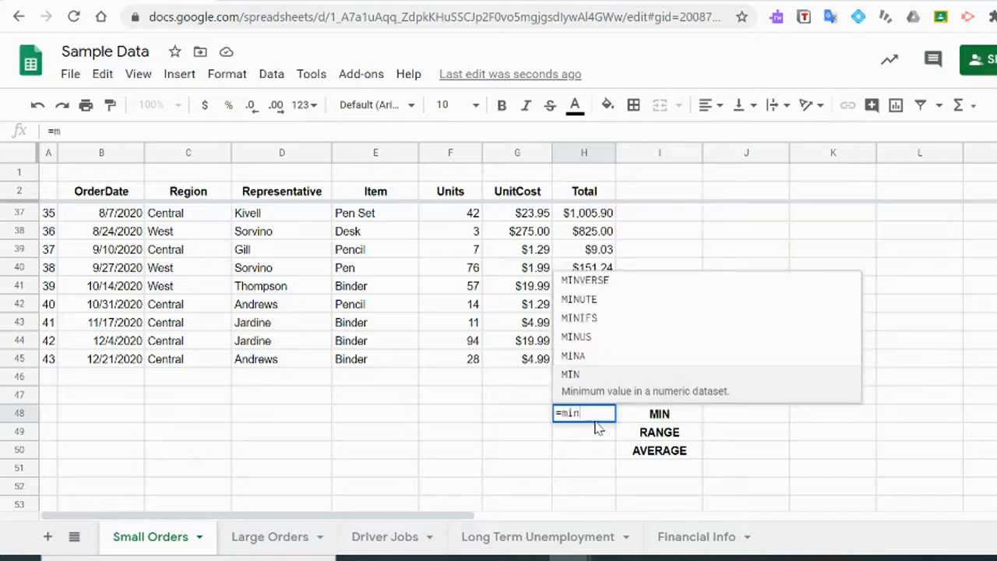
type("(")
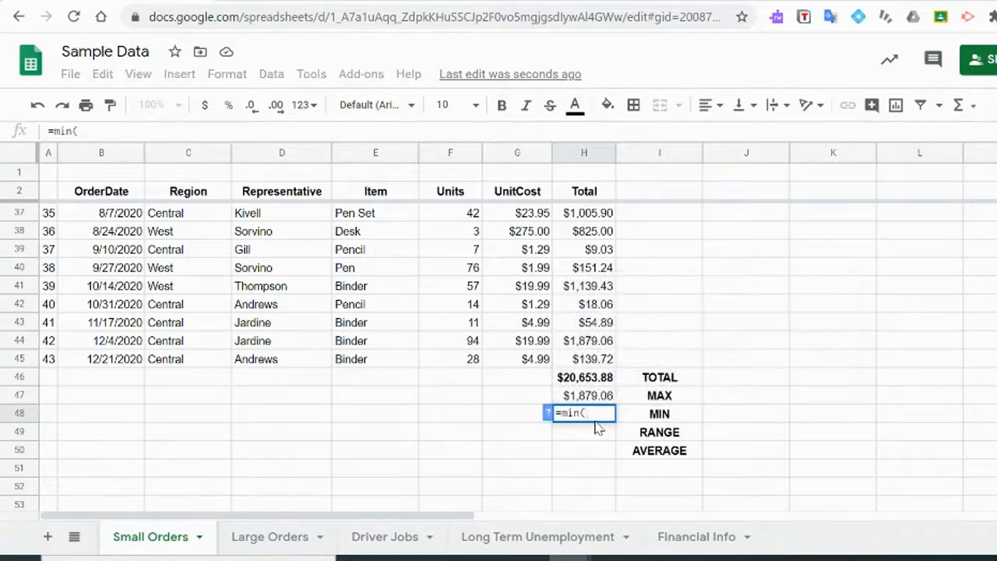
type("H3:H45")
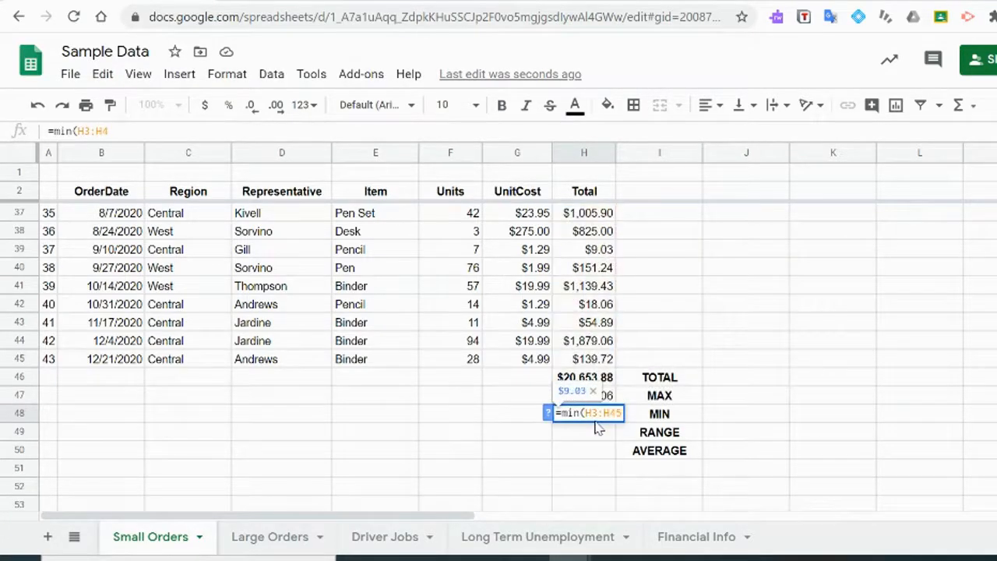
key("Return")
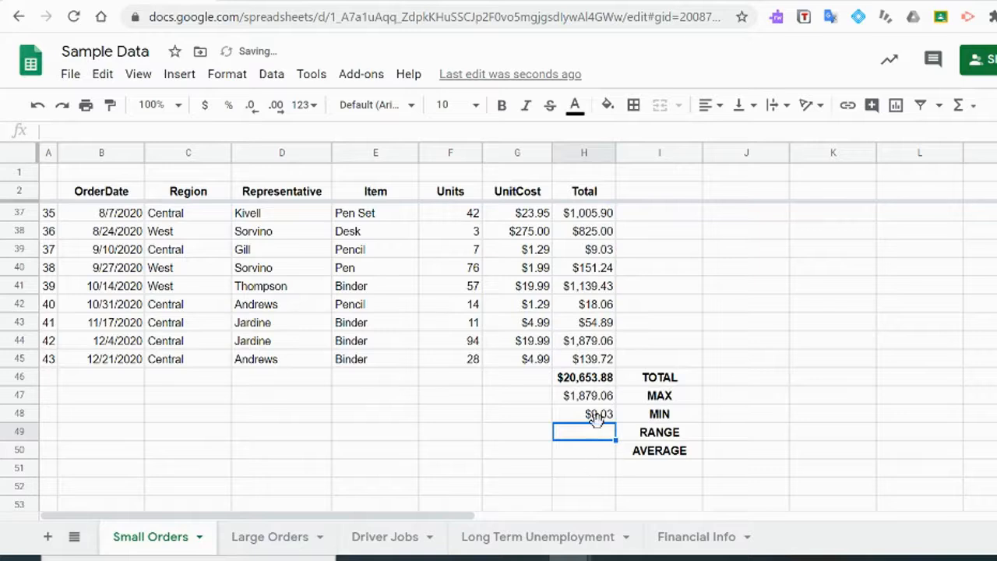
left_click(596, 417)
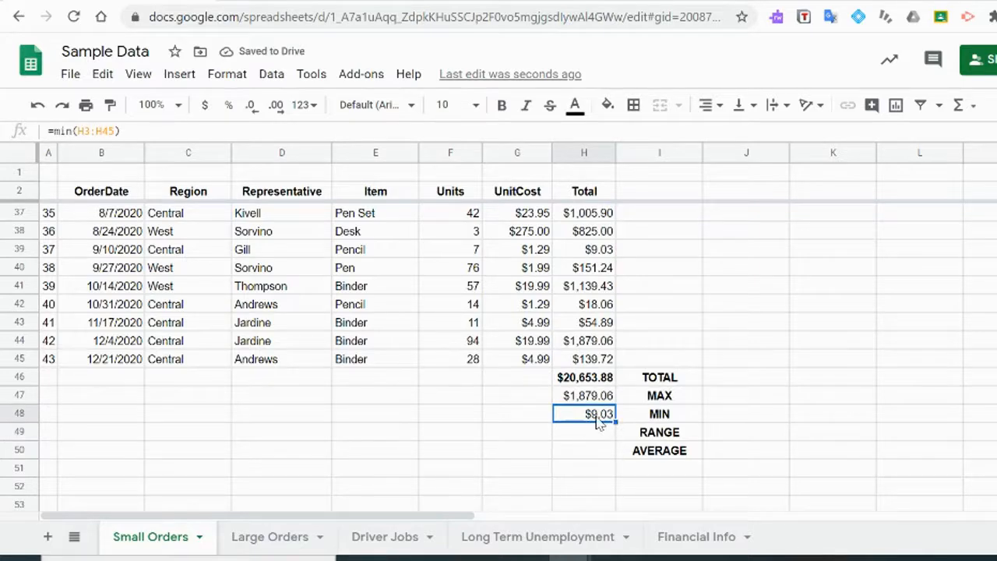
left_click(603, 253)
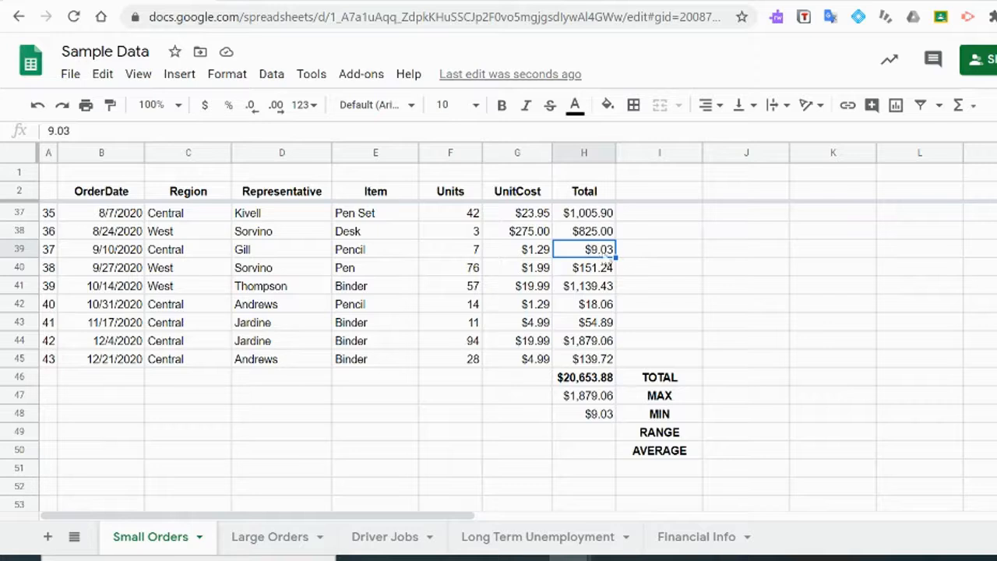
Enter the formula =H47-H48 in H49 to calculate the range as maximum minus minimum
left_click(606, 437)
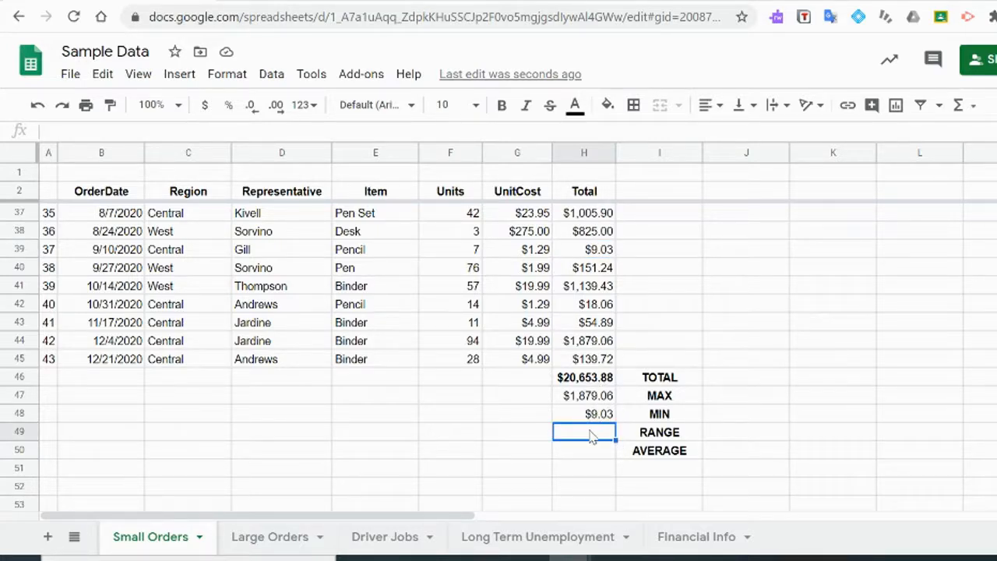
type("=")
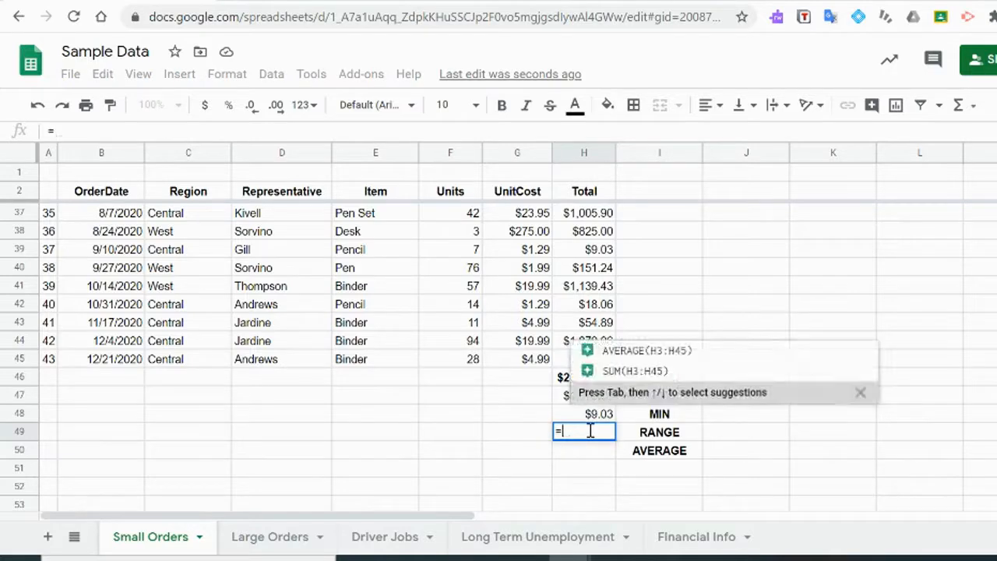
key("Up")
key("Up")
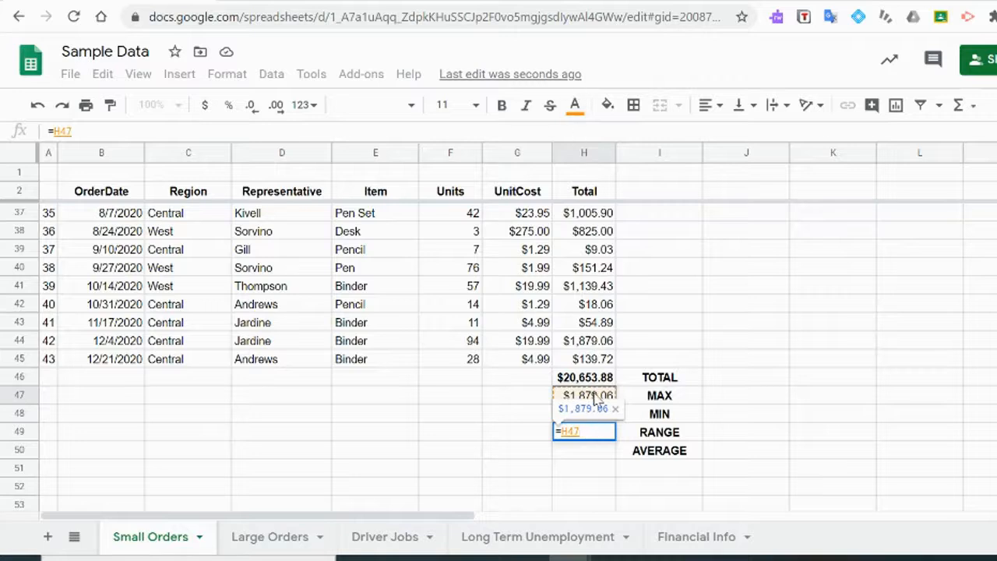
type("-")
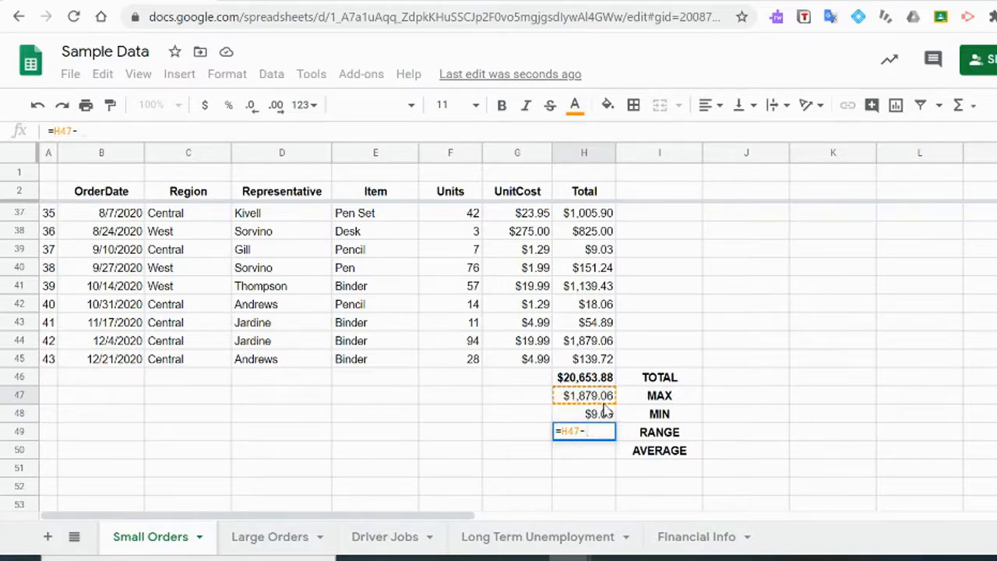
left_click(598, 414)
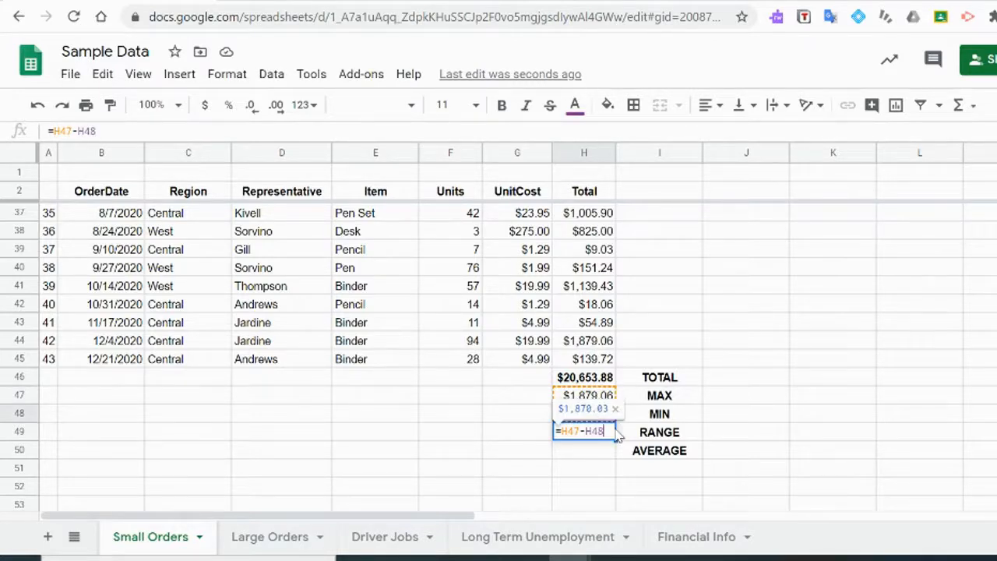
key("Return")
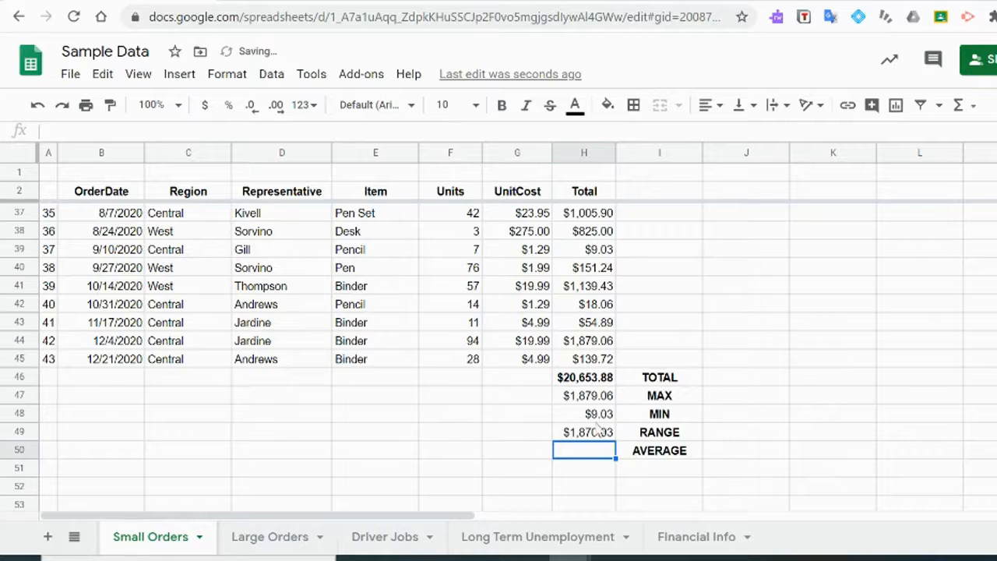
left_click(598, 435)
Make H50 bold and enter the suggested formula =AVERAGE(H3:H45) in it, beside the AVERAGE label
left_click(599, 458)
key("ctrl+b")
type("=")
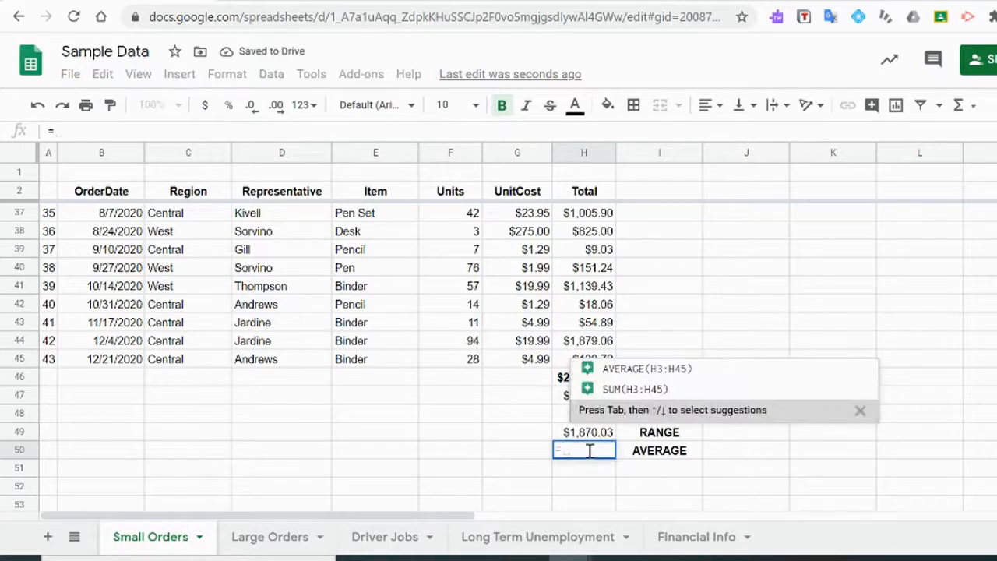
left_click(651, 357)
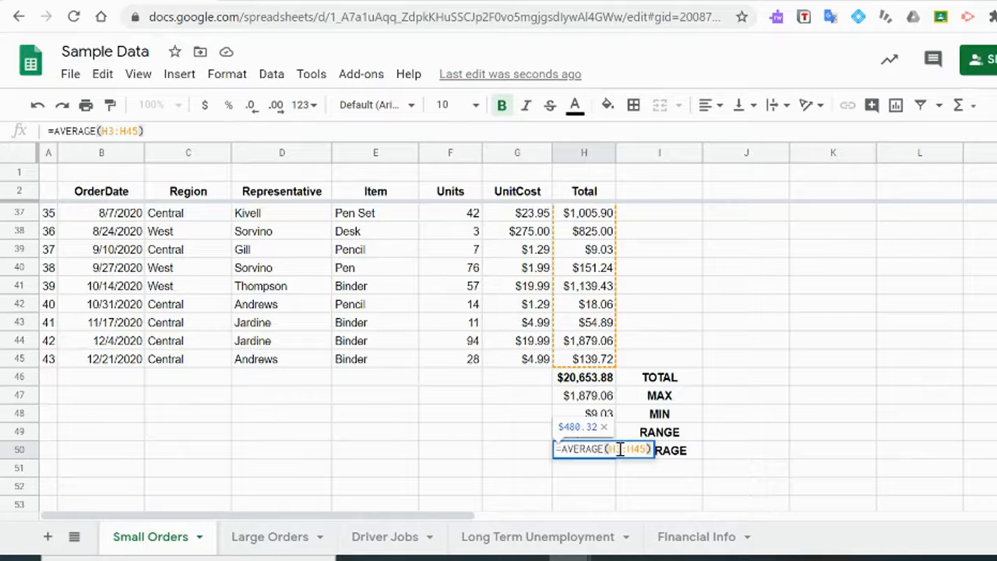
key("Return")
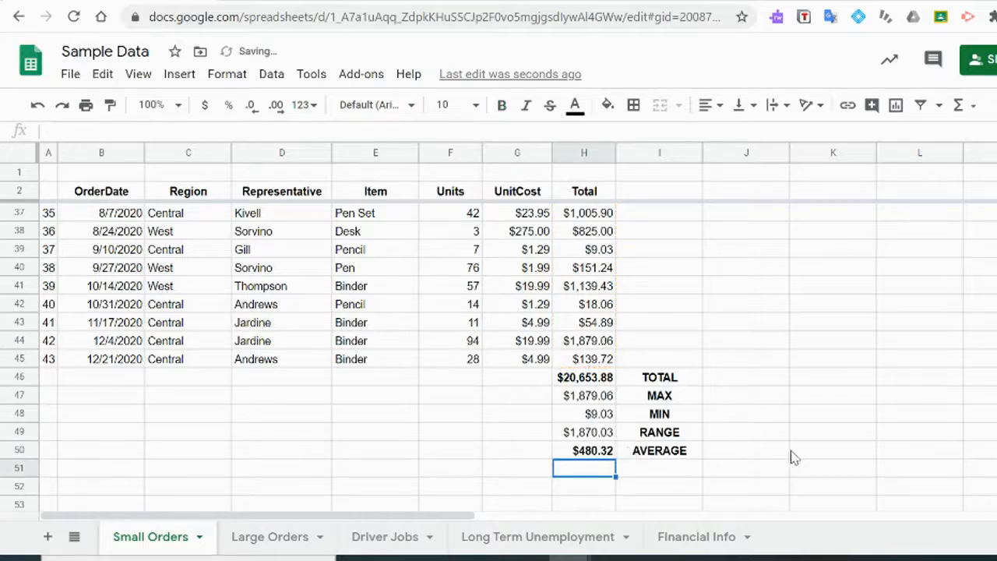
Shade the summary results in H46:H50 with a light purple fill
left_click_drag(585, 378, 590, 449)
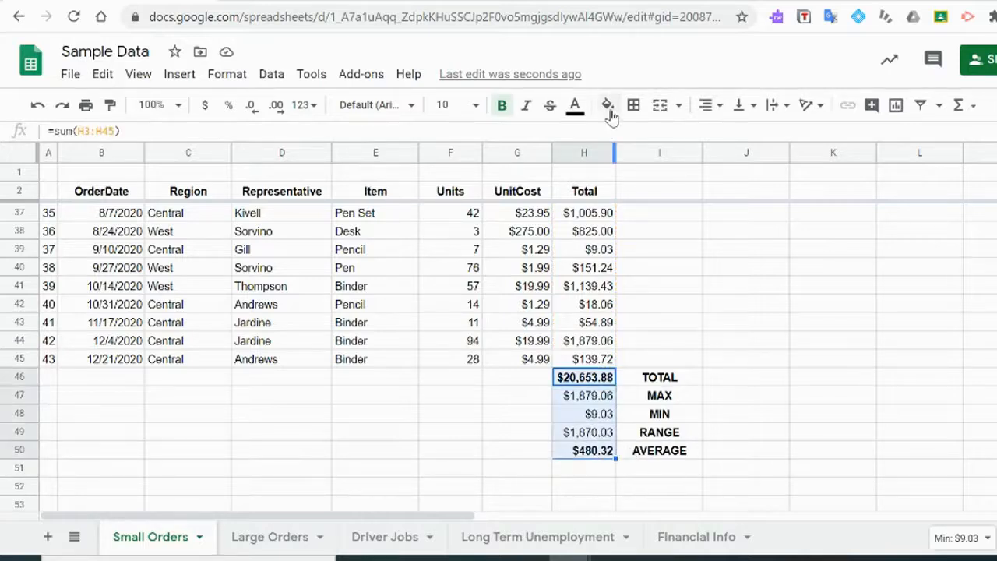
left_click(608, 106)
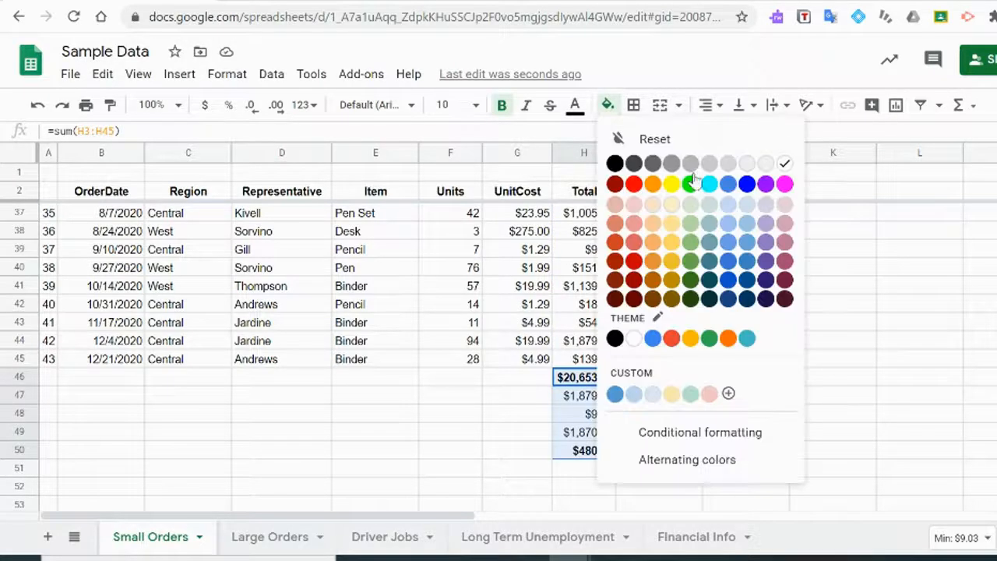
left_click(754, 207)
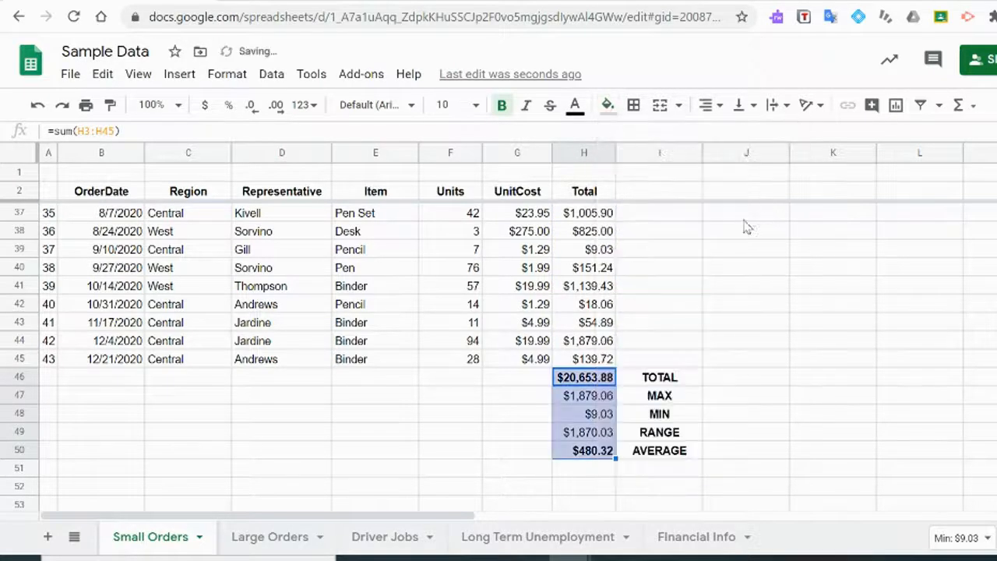
Copy the summary formulas from H46:H50 into G46:G50 for the UnitCost column and check the cell references in each copied formula
left_click_drag(616, 460, 527, 458)
left_click(530, 397)
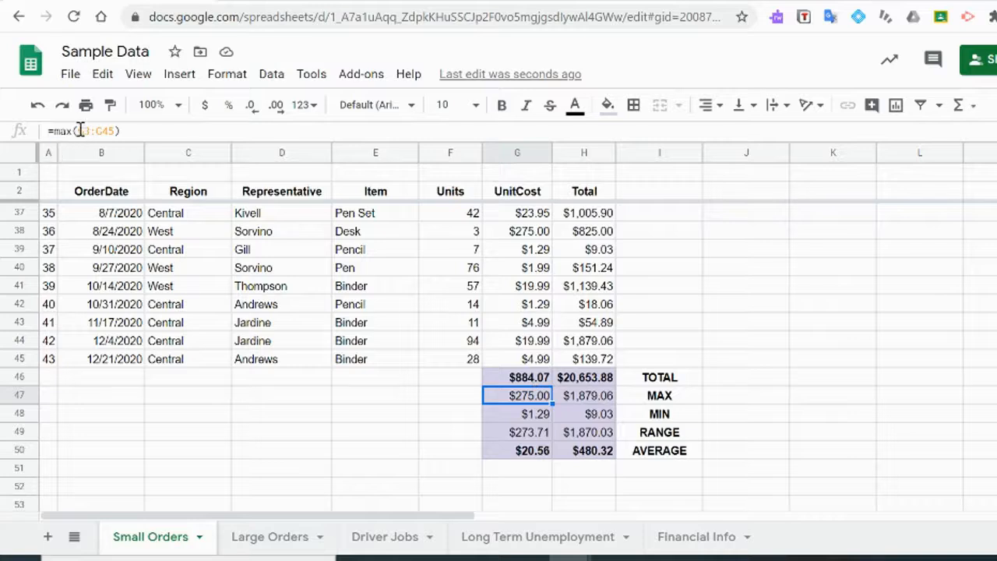
left_click(536, 380)
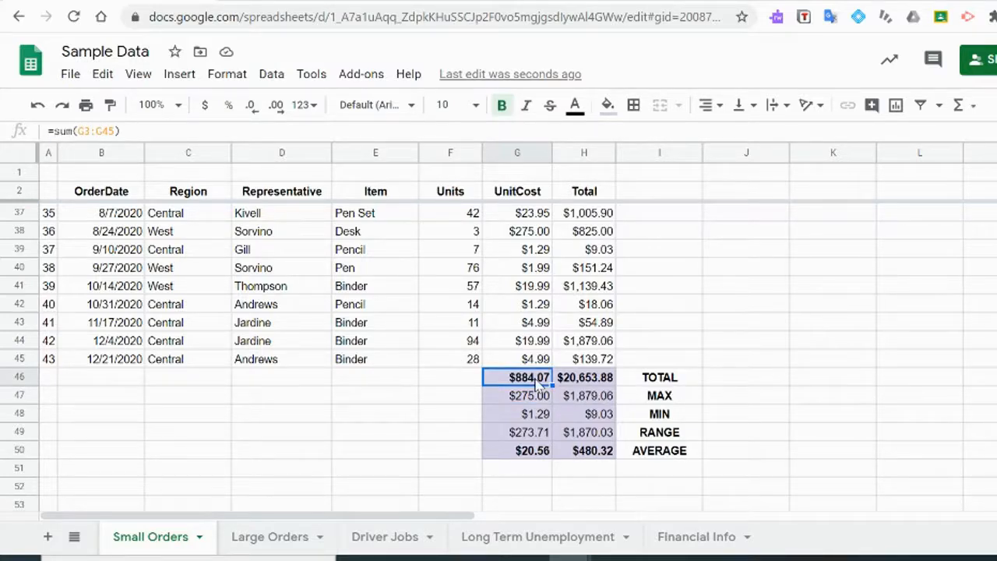
key("Down")
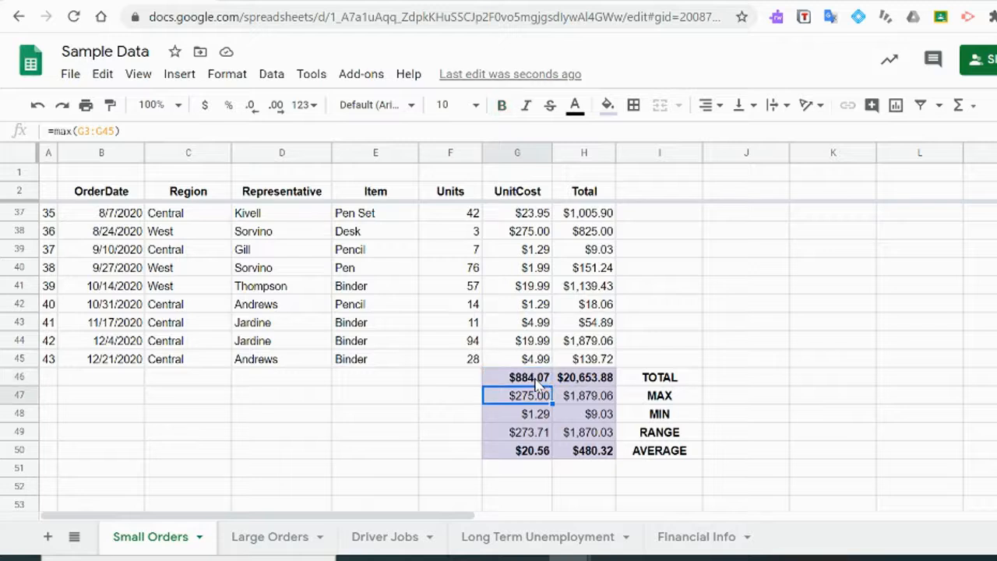
key("Down")
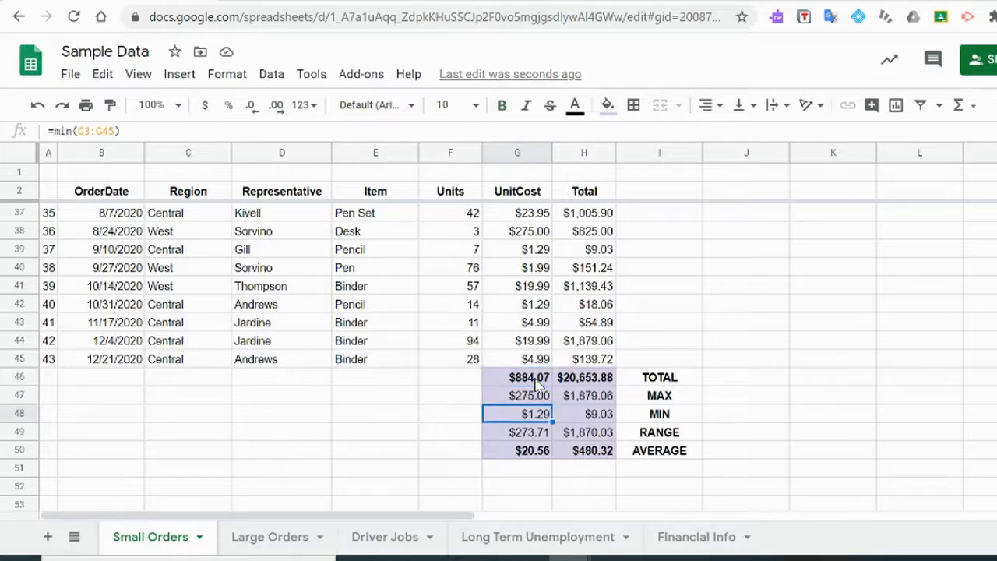
key("Down")
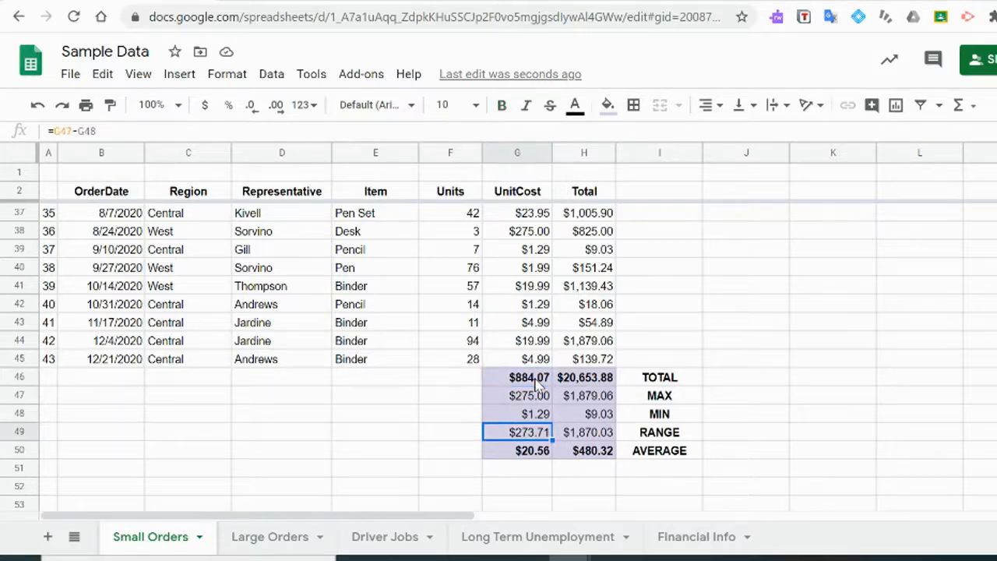
key("Down")
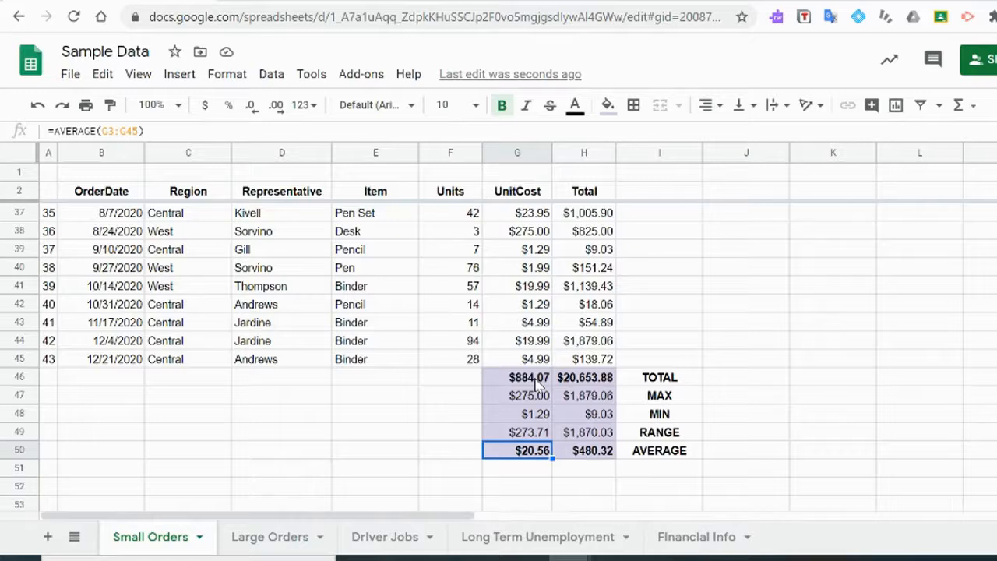
Examine the UnitCost values in column G from the first orders down to the summary rows
key("ctrl+Up")
key("Down")
key("Down")
key("Down")
key("Down")
key("Down")
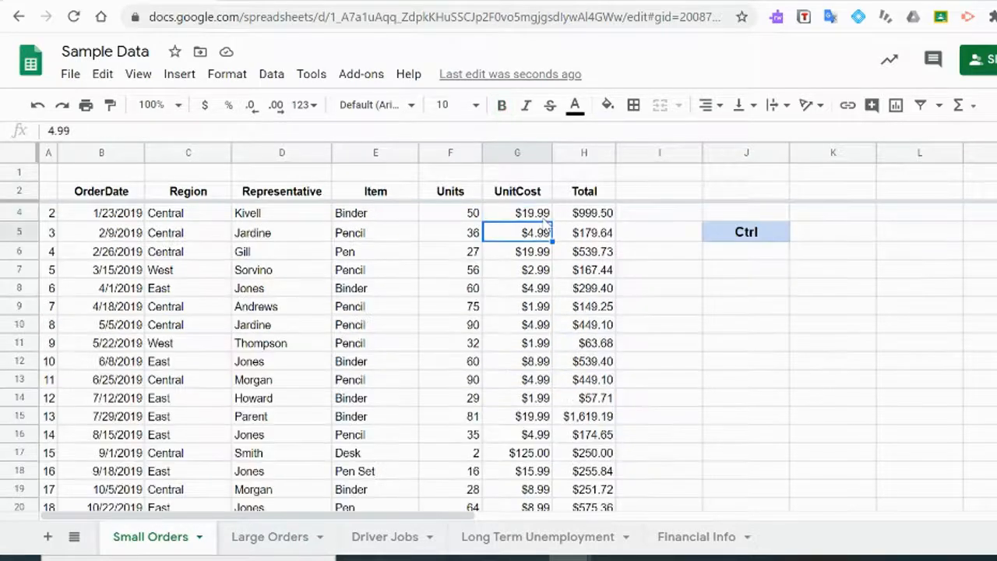
key("Down")
key("Down")
key("Down")
key("Down")
key("Down")
key("Down")
key("Down")
key("Down")
key("Down")
key("Down")
key("Down")
key("Down")
key("Down")
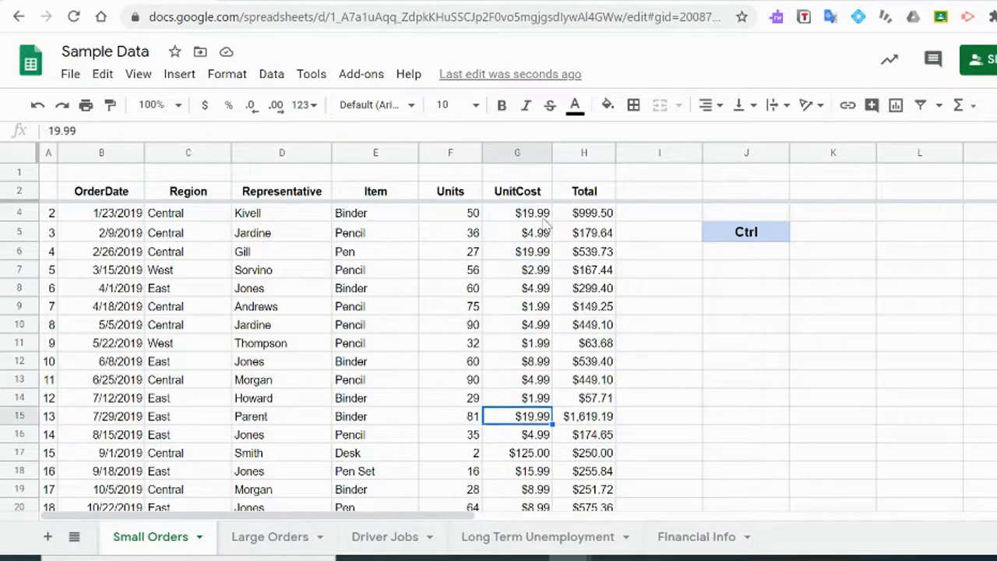
key("Down")
key("Down")
key("Down")
key("Down")
key("Down")
key("Down")
key("Down")
key("Down")
key("Down")
key("Down")
key("Down")
key("Down")
key("Down")
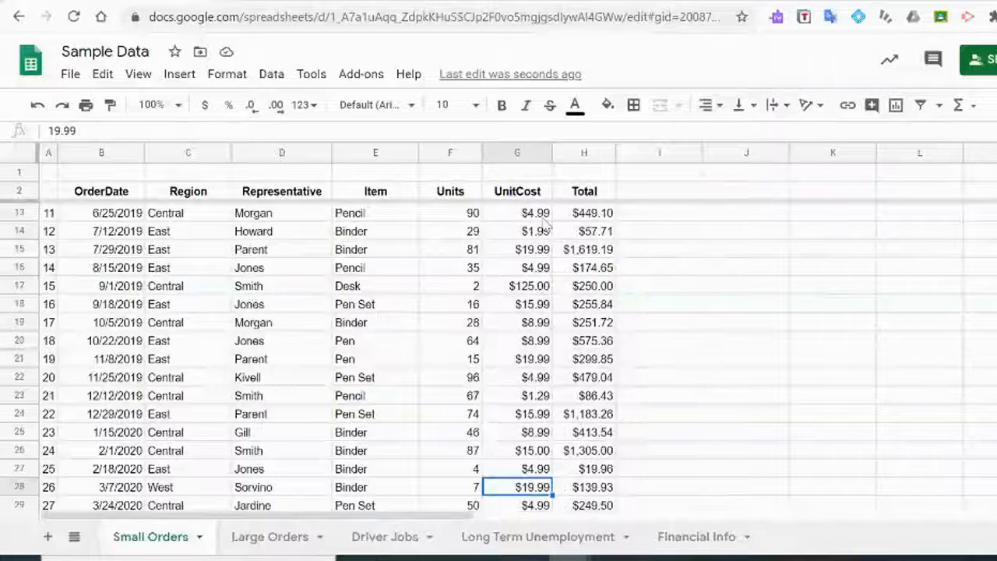
key("Down")
key("Down")
key("Down")
key("Down")
key("Down")
key("Down")
key("Down")
key("Down")
key("Down")
key("Down")
key("Down")
key("Down")
key("Down")
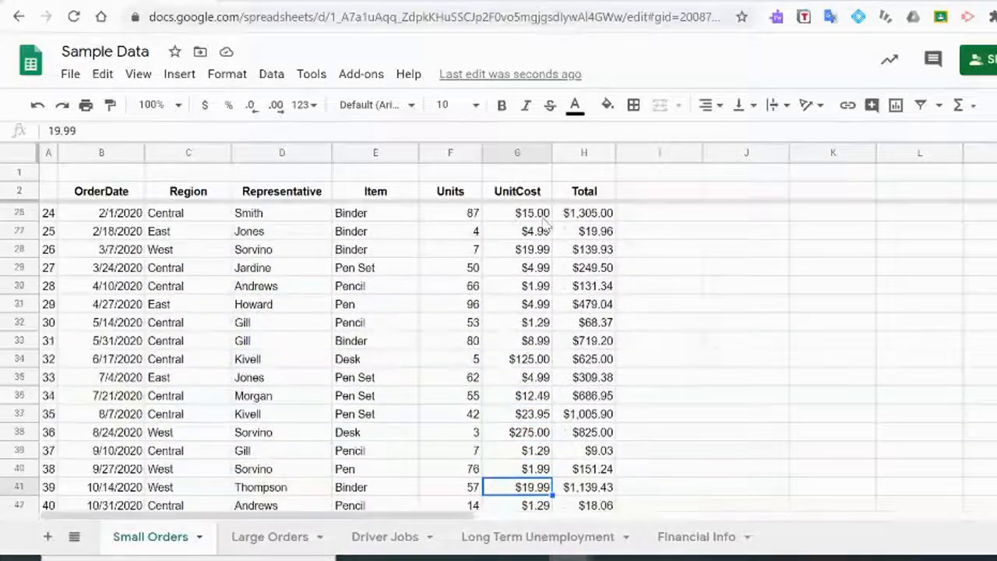
key("Down")
key("Down")
key("Down")
key("Down")
key("Down")
key("Down")
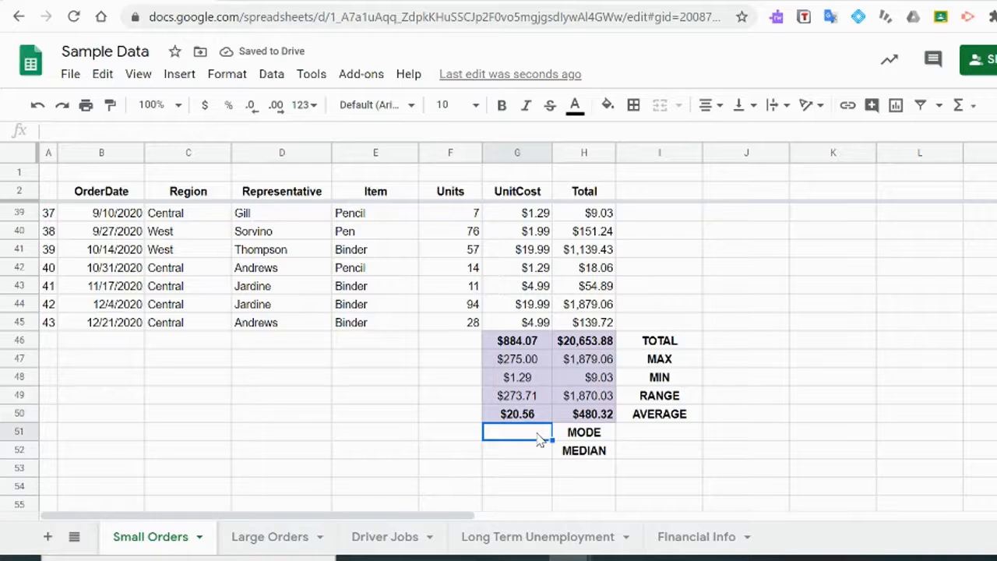
Enter the formula =mode(G3:G45) in G51 beside the MODE label
type("=")
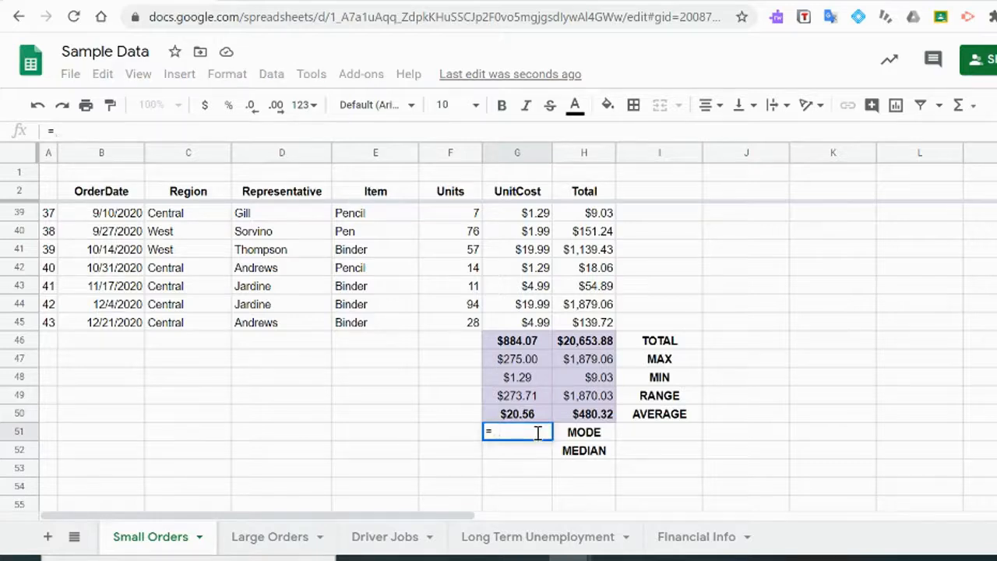
type("mode(")
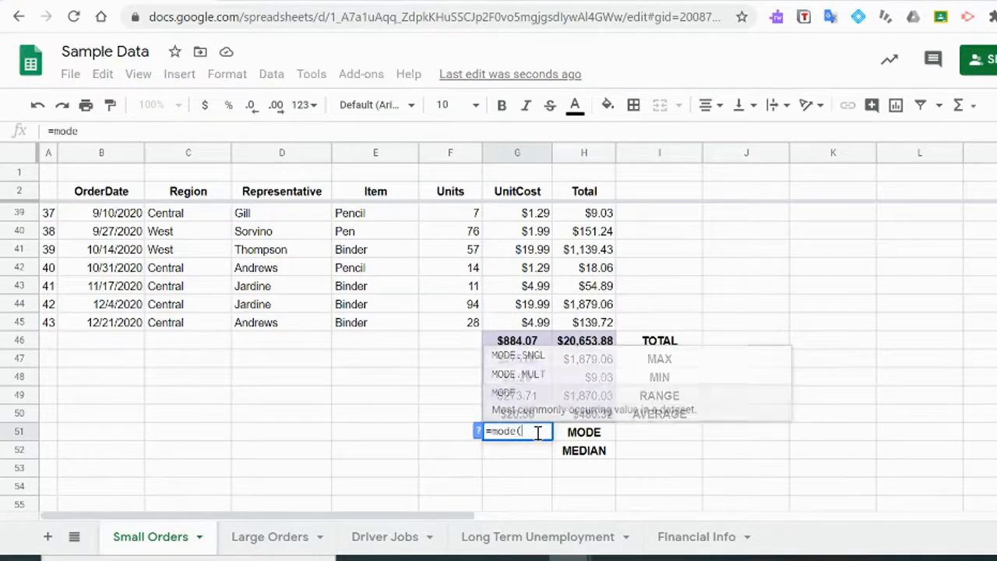
type("G")
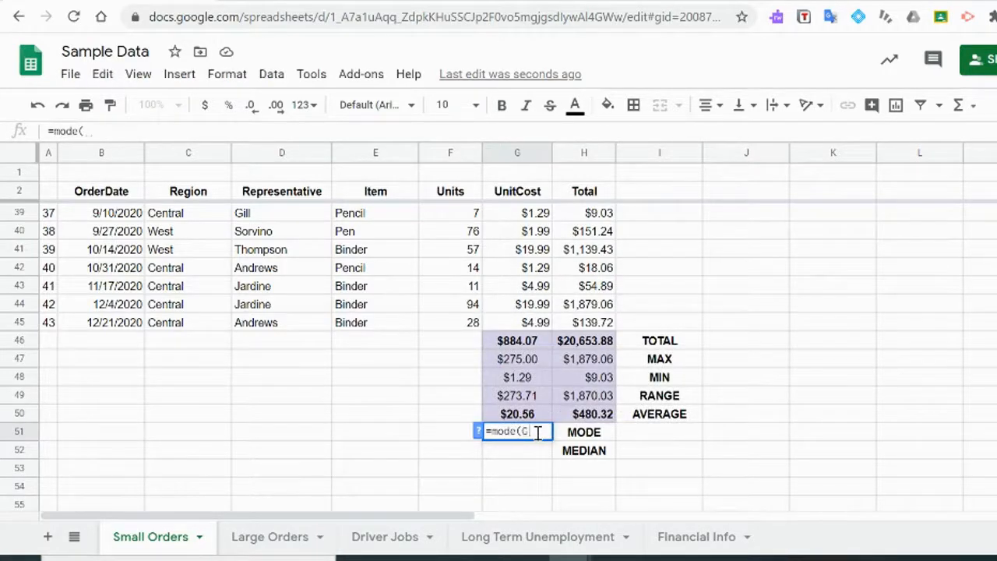
type("3:G45")
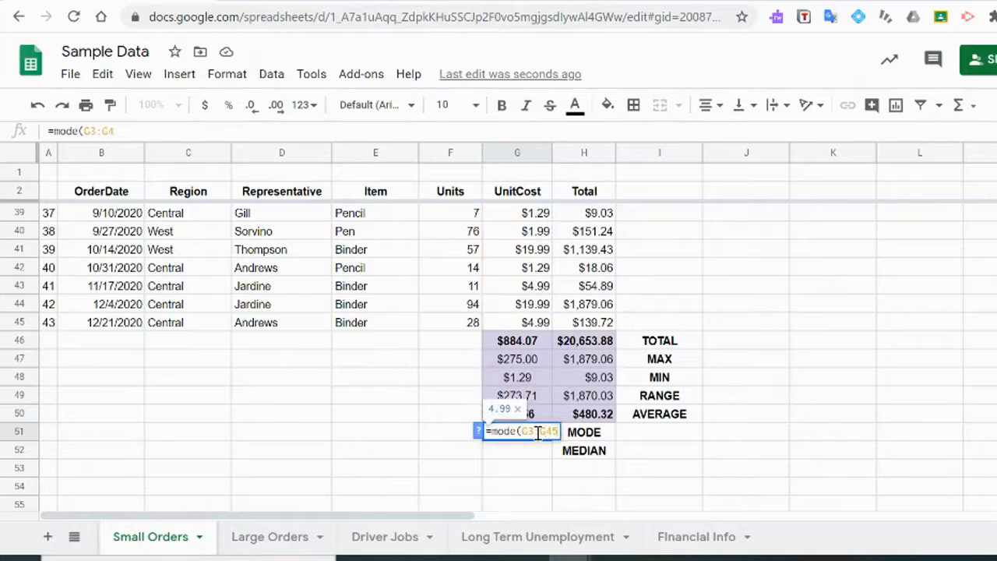
key("Return")
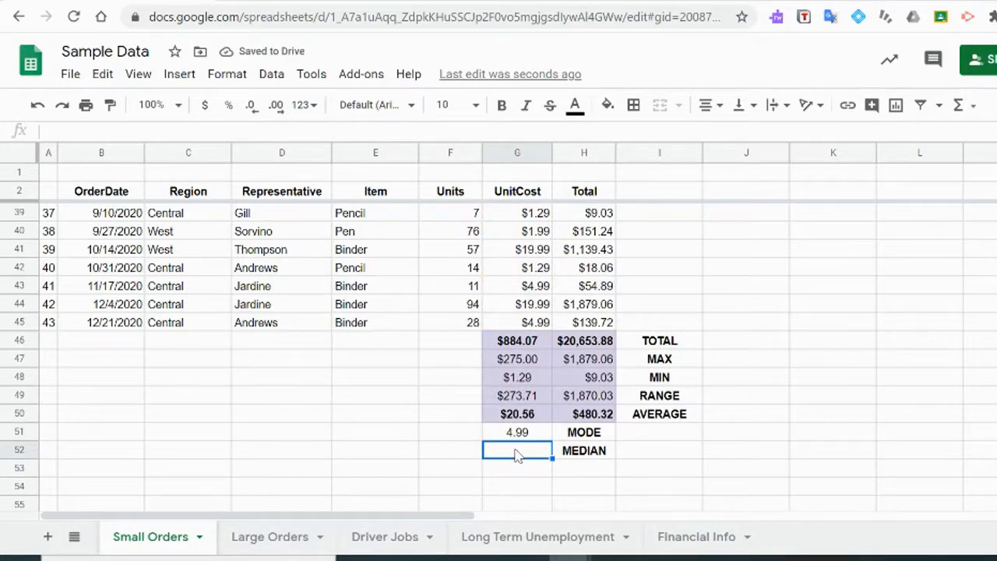
Enter the formula =median(G3:G45) in G52 beside the MEDIAN label, accepting the suggested range
type("=m")
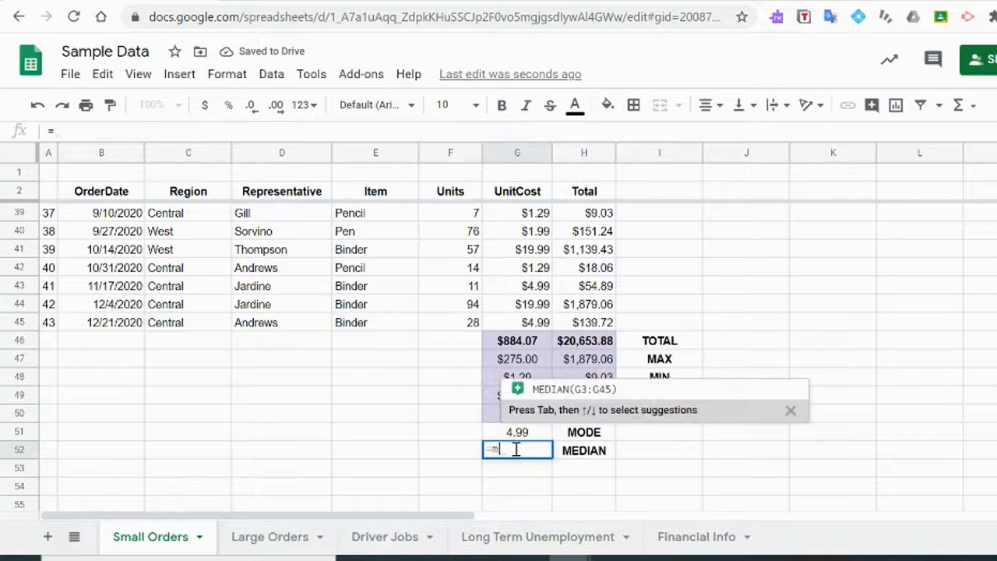
type("edian(")
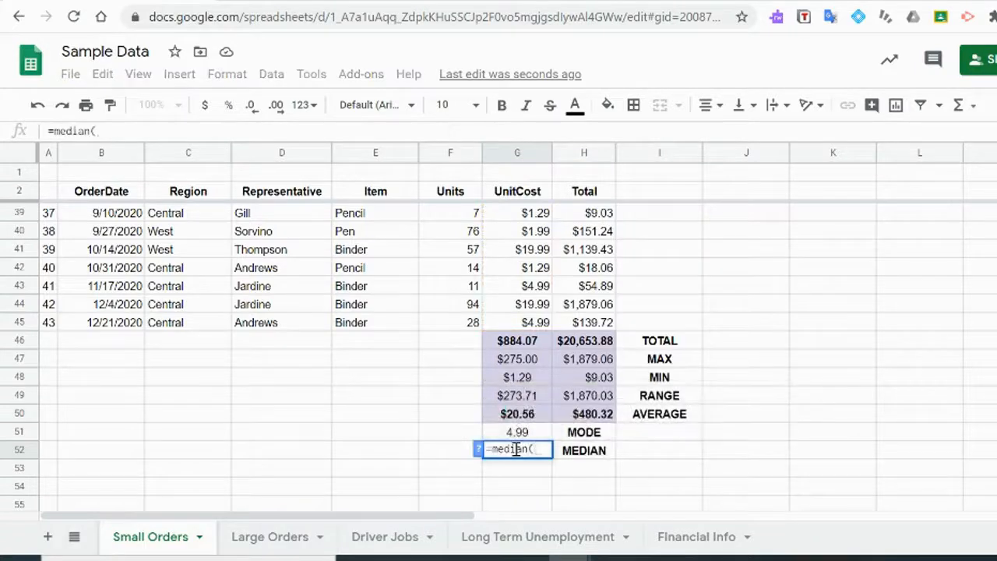
key("Tab")
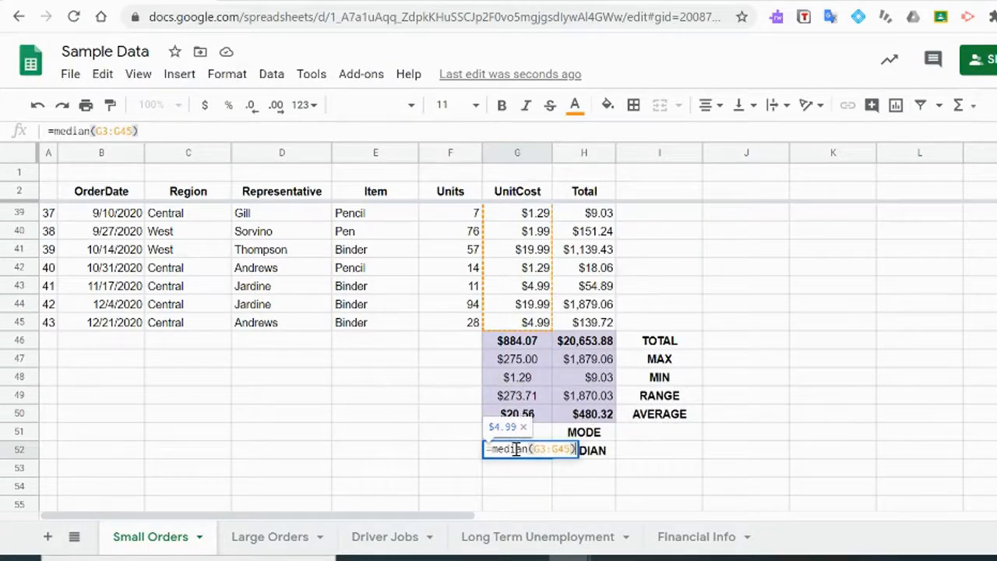
key("Return")
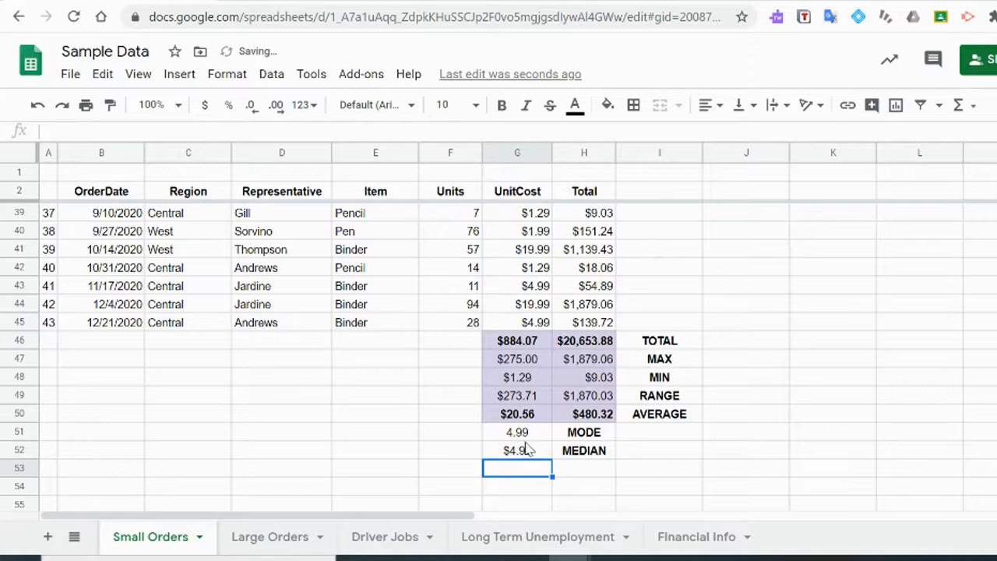
Select the mode and median results in G51:G52 and open the fill colour choices for them
key("Up")
key("Up")
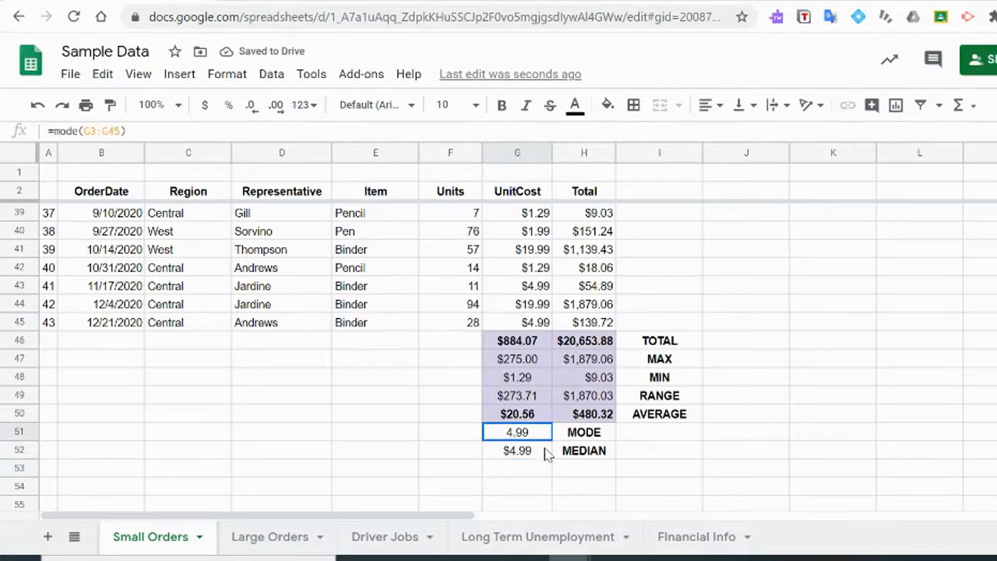
left_click(547, 454, "shift")
left_click(608, 104)
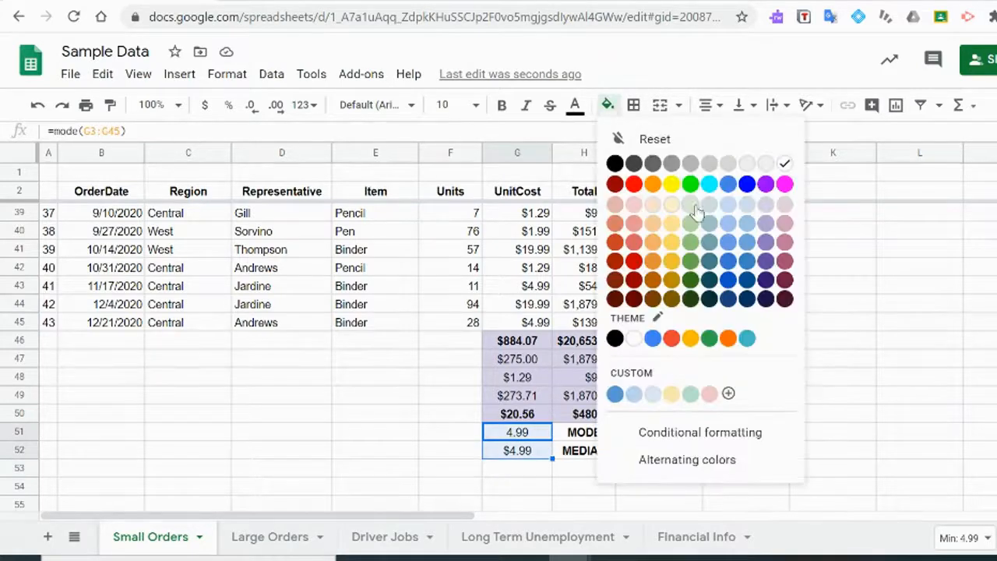